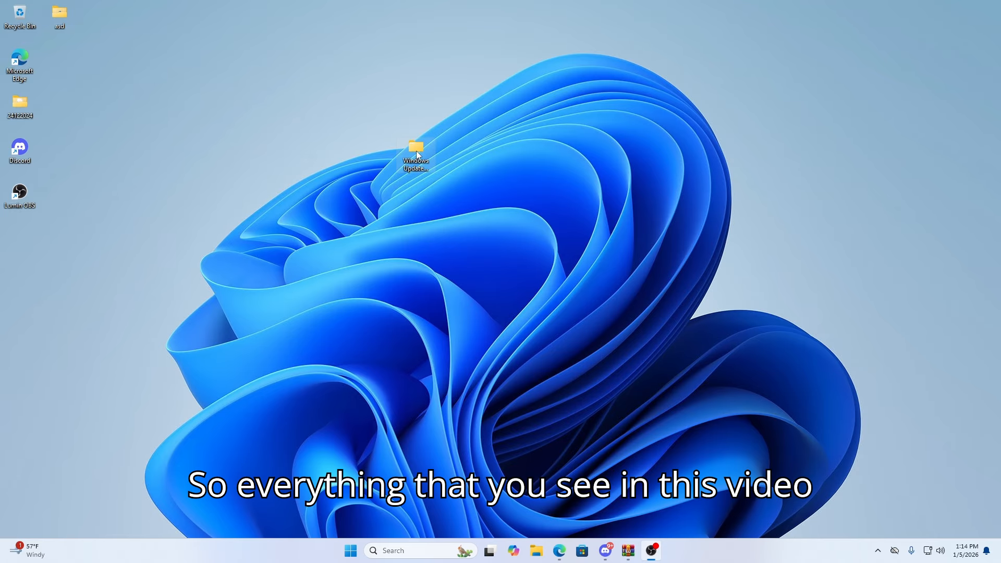
{"action": "left_click_drag", "start_coordinate": [410, 155], "coordinate": [449, 157]}
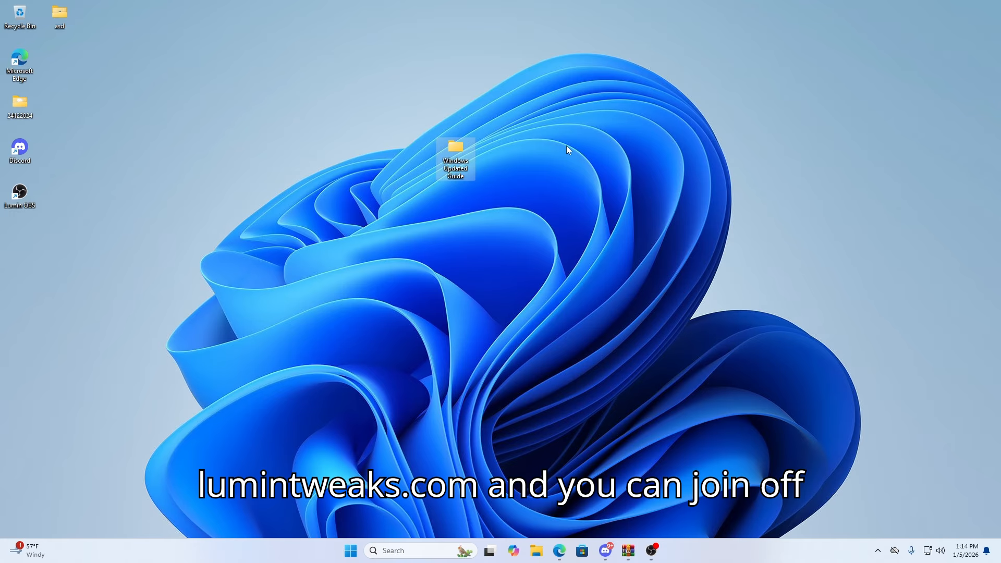
{"action": "left_click", "coordinate": [526, 163]}
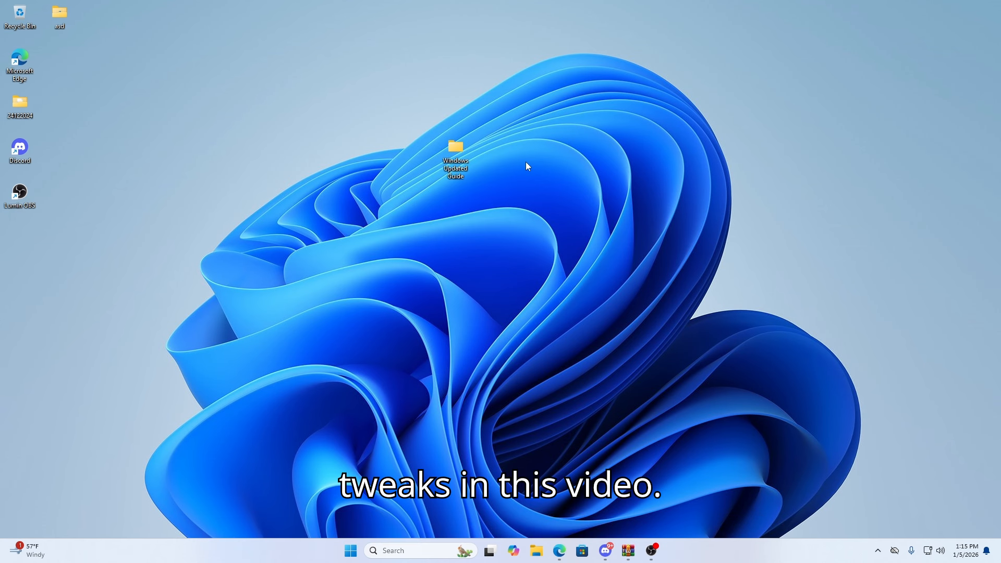
- Open Windows Settings, check on the account's Your info page whether it is a local account, and close Settings
{"action": "left_click", "coordinate": [395, 551]}
{"action": "type", "text": "s"}
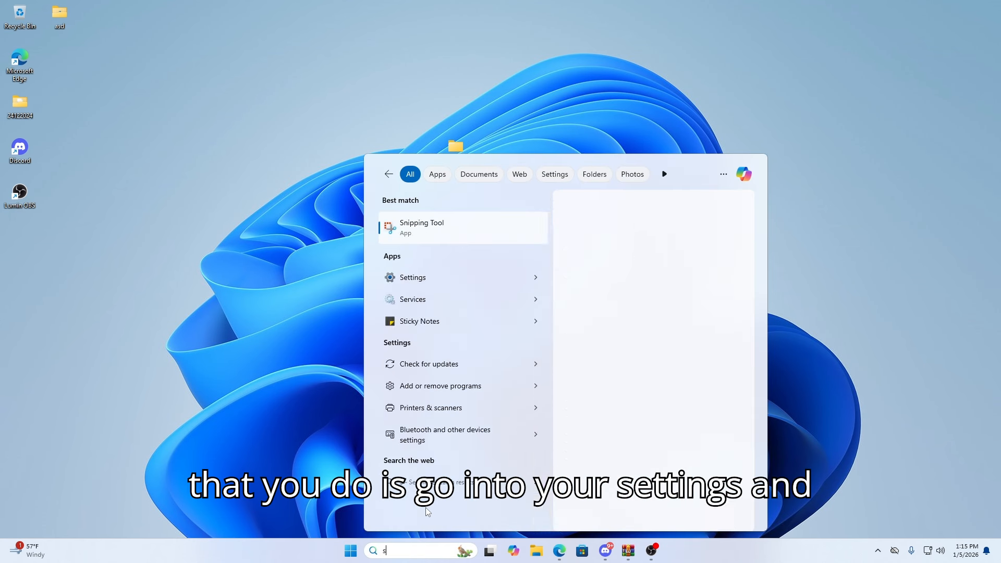
{"action": "type", "text": "ettings"}
{"action": "key", "text": "Return"}
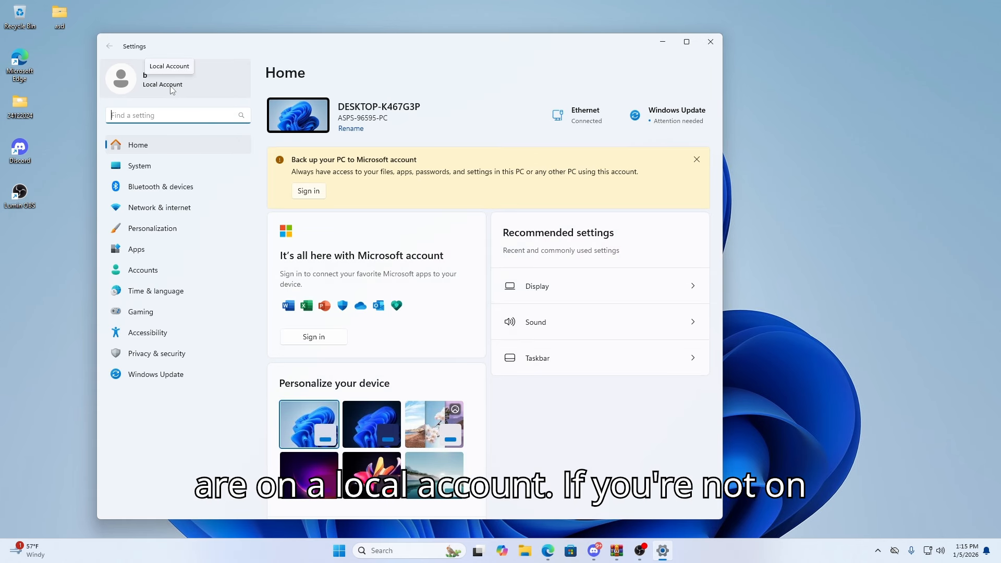
{"action": "left_click", "coordinate": [172, 90]}
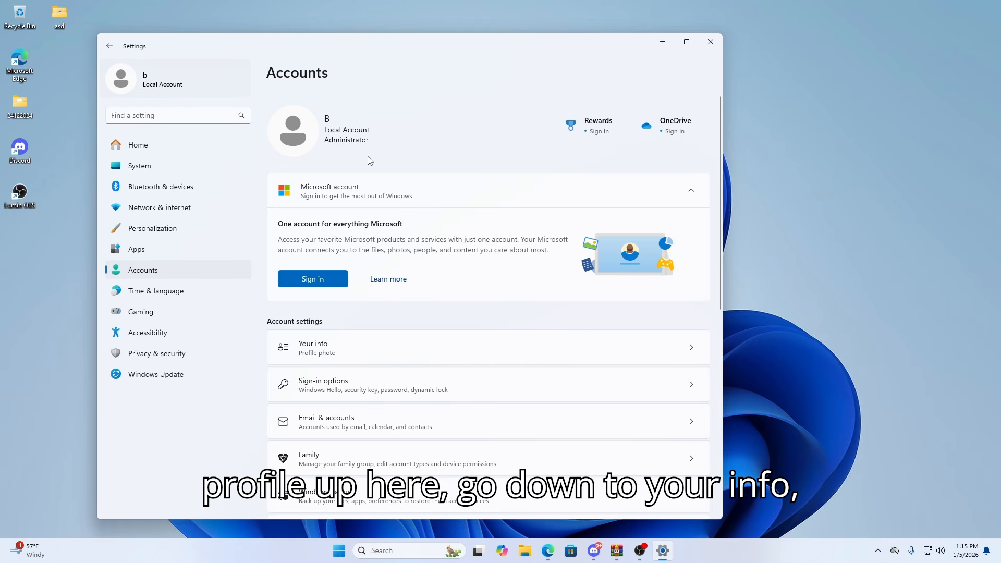
{"action": "scroll", "coordinate": [371, 161], "scroll_direction": "down", "scroll_amount": 1}
{"action": "left_click", "coordinate": [457, 292]}
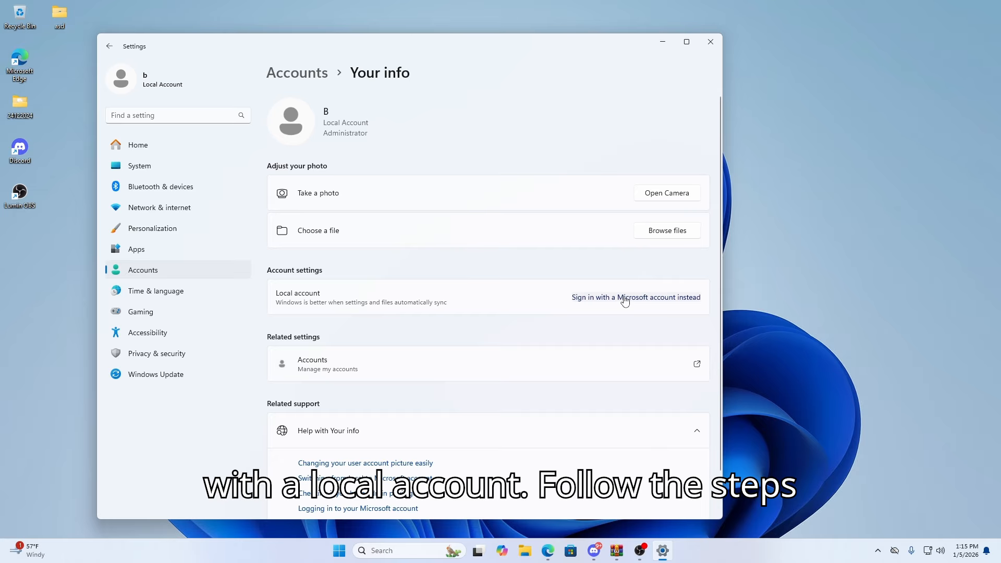
{"action": "left_click", "coordinate": [710, 43]}
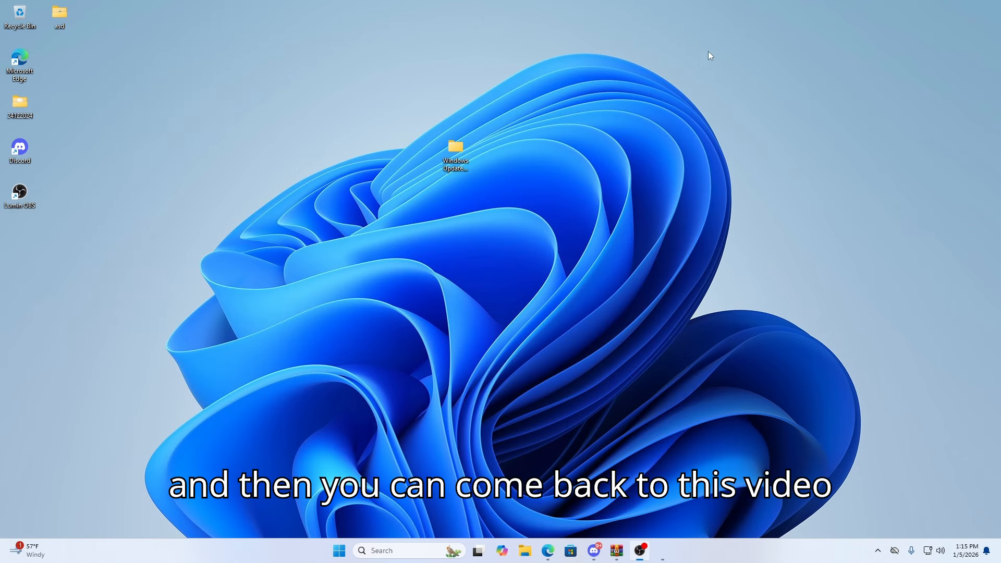
- Launch geek.exe from the "1. Do first" folder inside the desktop's Windows Updated Guide folder
{"action": "double_click", "coordinate": [455, 153]}
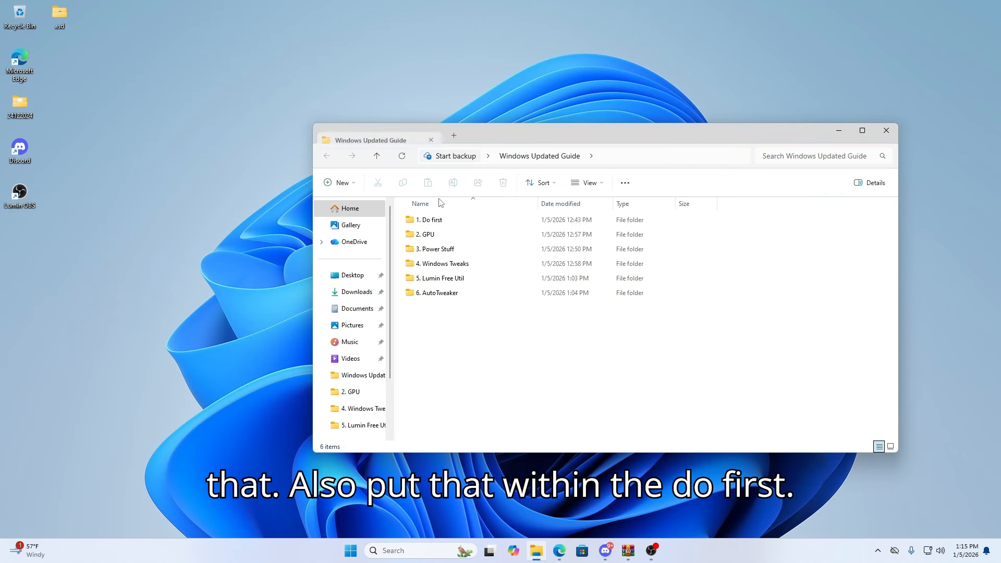
{"action": "double_click", "coordinate": [433, 220]}
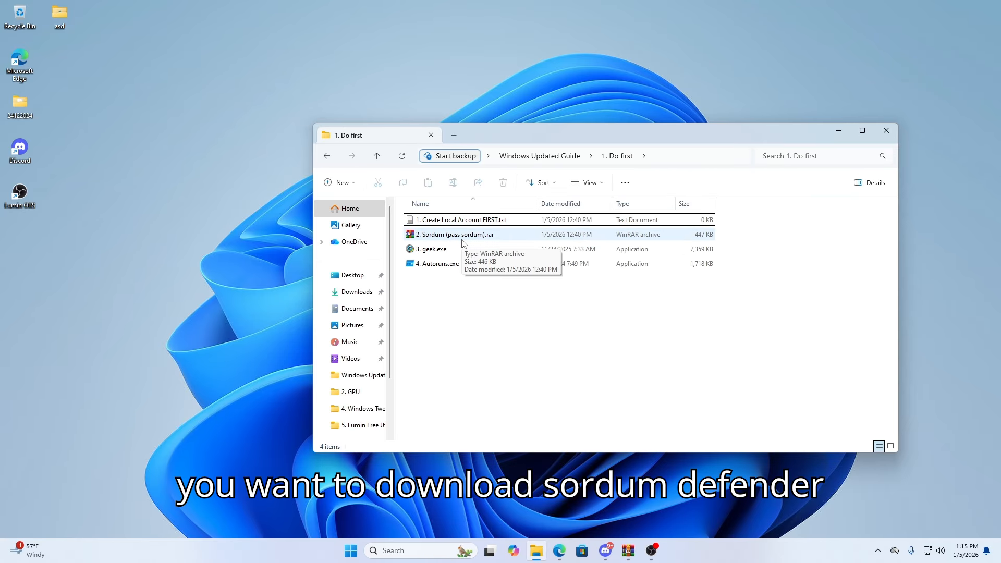
{"action": "left_click", "coordinate": [480, 254]}
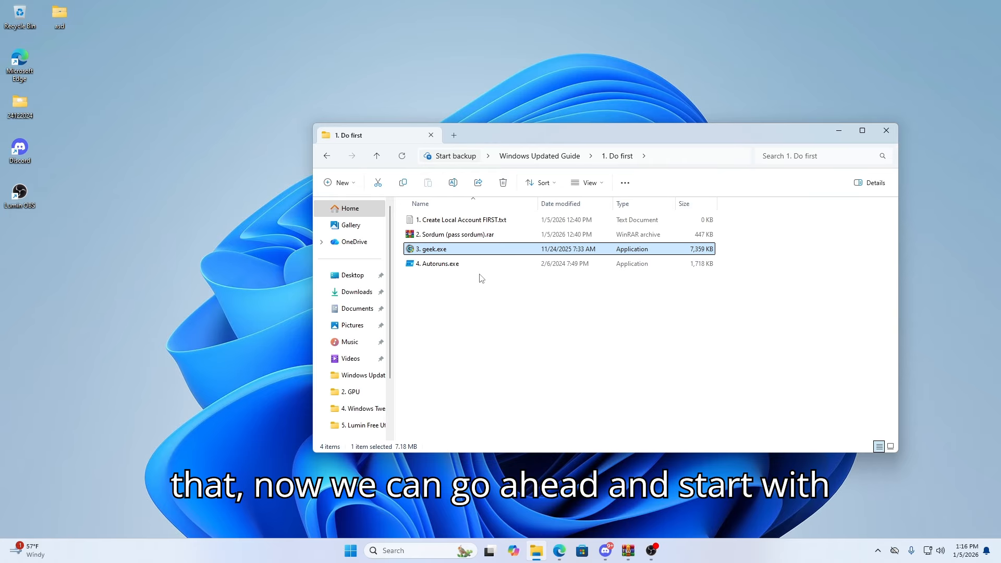
{"action": "right_click", "coordinate": [445, 254]}
{"action": "left_click", "coordinate": [489, 323]}
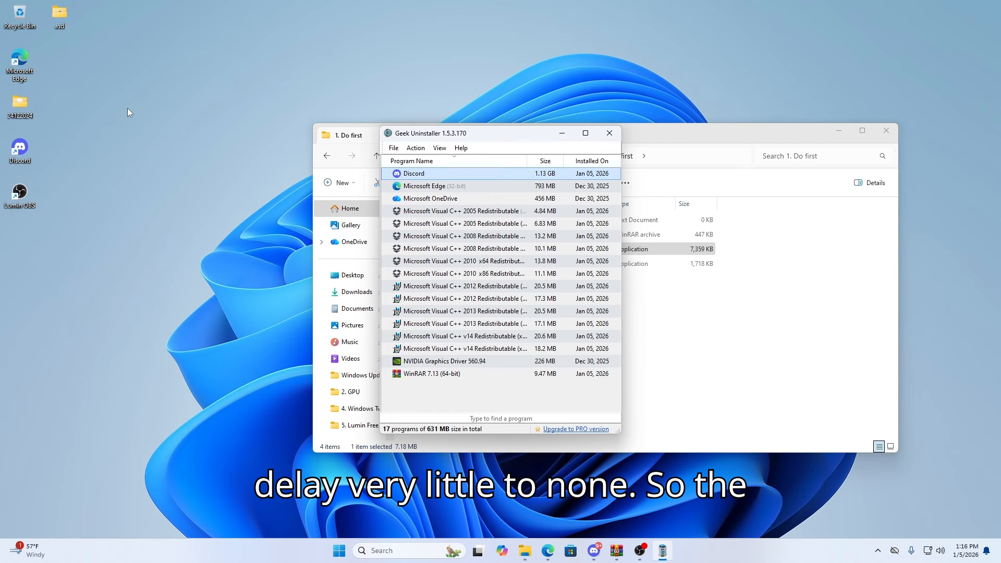
- Switch the program list to Microsoft Store Apps and enlarge and reposition the uninstaller window
{"action": "left_click", "coordinate": [439, 149]}
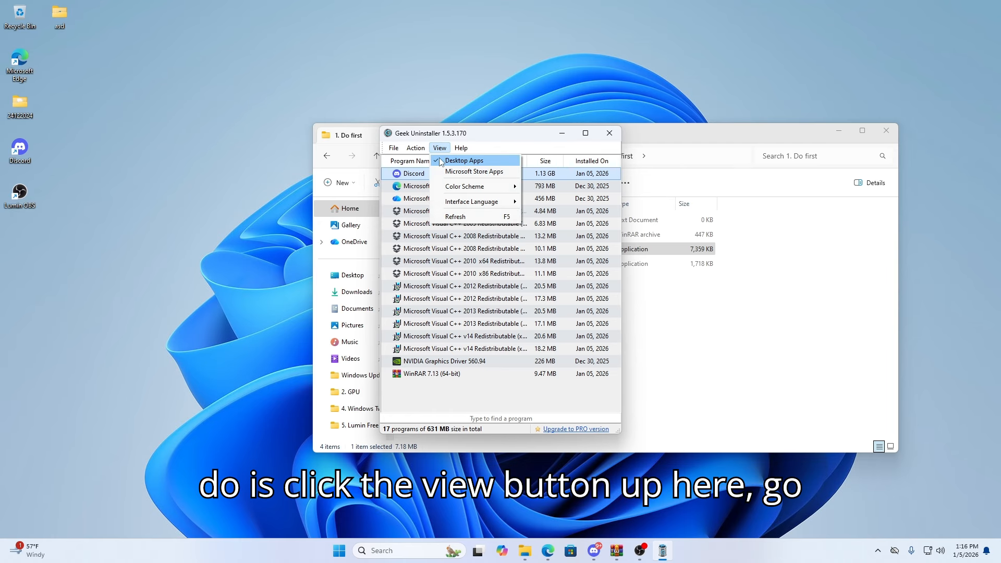
{"action": "left_click", "coordinate": [450, 175]}
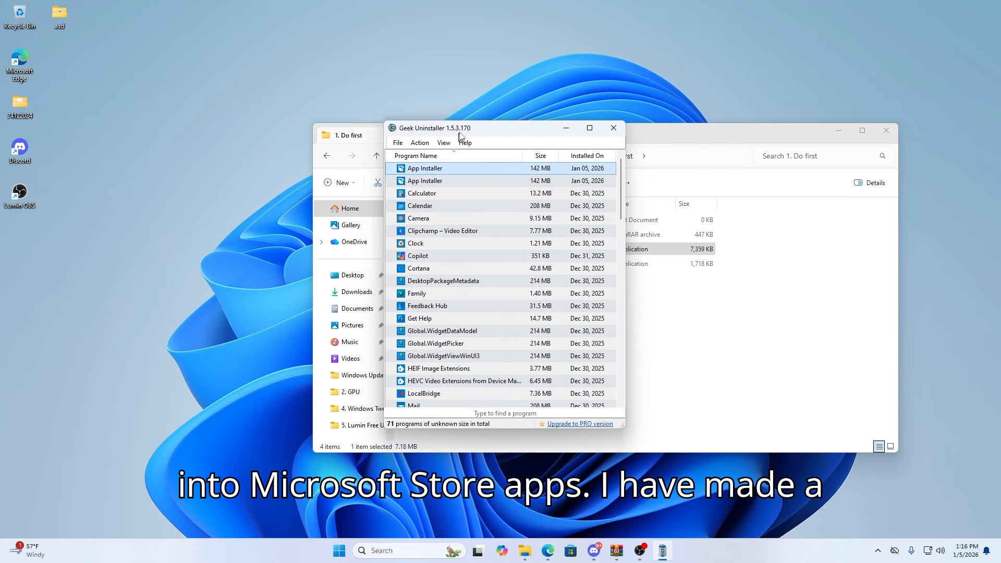
{"action": "left_click_drag", "start_coordinate": [465, 431], "coordinate": [487, 474]}
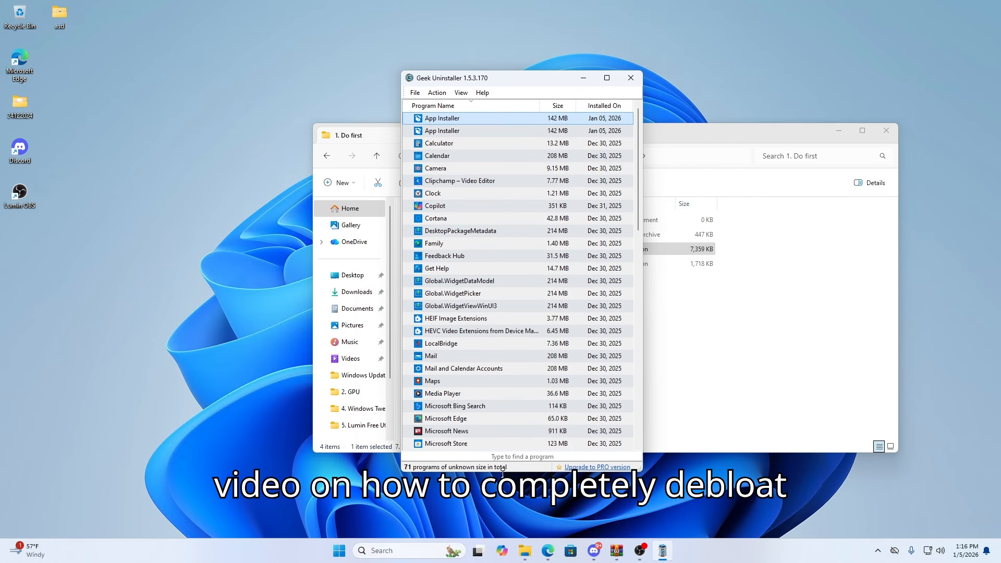
{"action": "scroll", "coordinate": [640, 352], "scroll_direction": "down", "scroll_amount": 1}
{"action": "left_click_drag", "start_coordinate": [646, 350], "coordinate": [786, 350]}
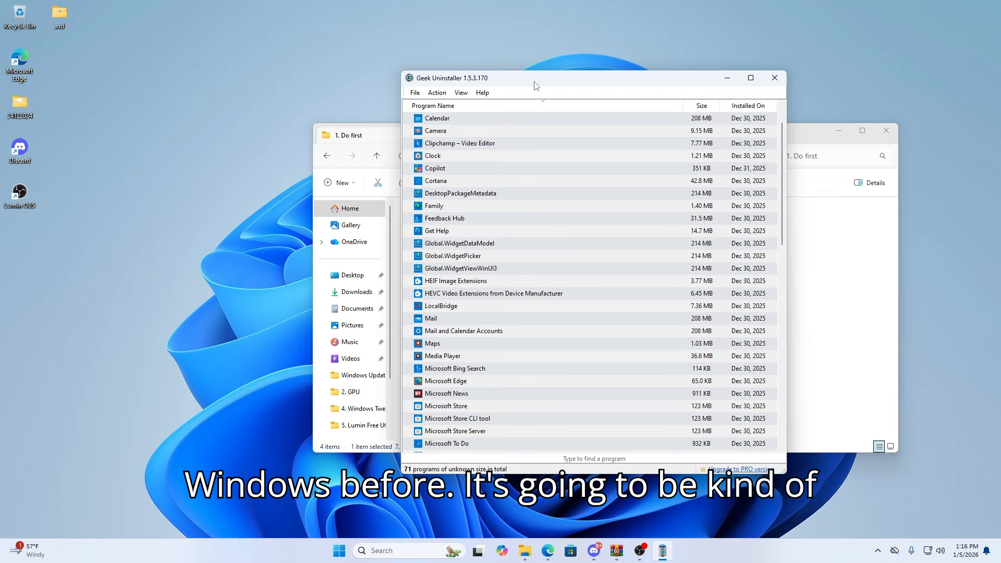
{"action": "left_click_drag", "start_coordinate": [574, 78], "coordinate": [655, 79]}
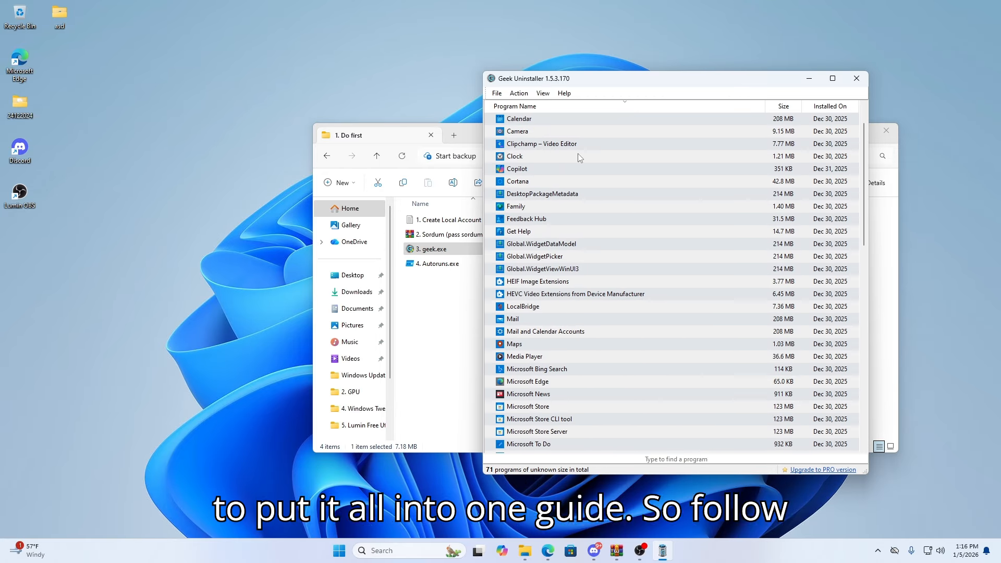
- Uninstall the Calendar and Camera Store apps, including their leftover traces
{"action": "left_click", "coordinate": [540, 118]}
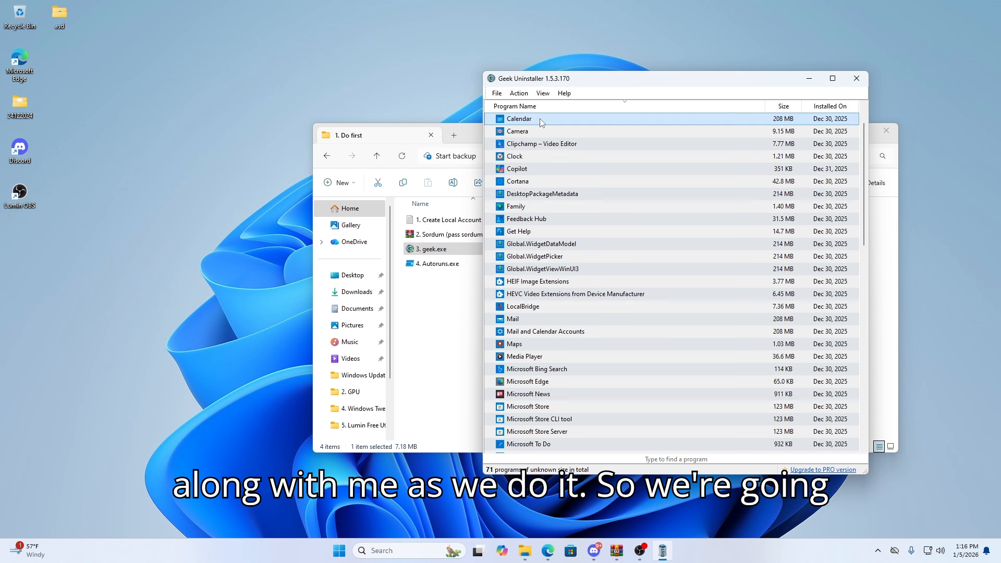
{"action": "right_click", "coordinate": [540, 118]}
{"action": "left_click", "coordinate": [563, 125]}
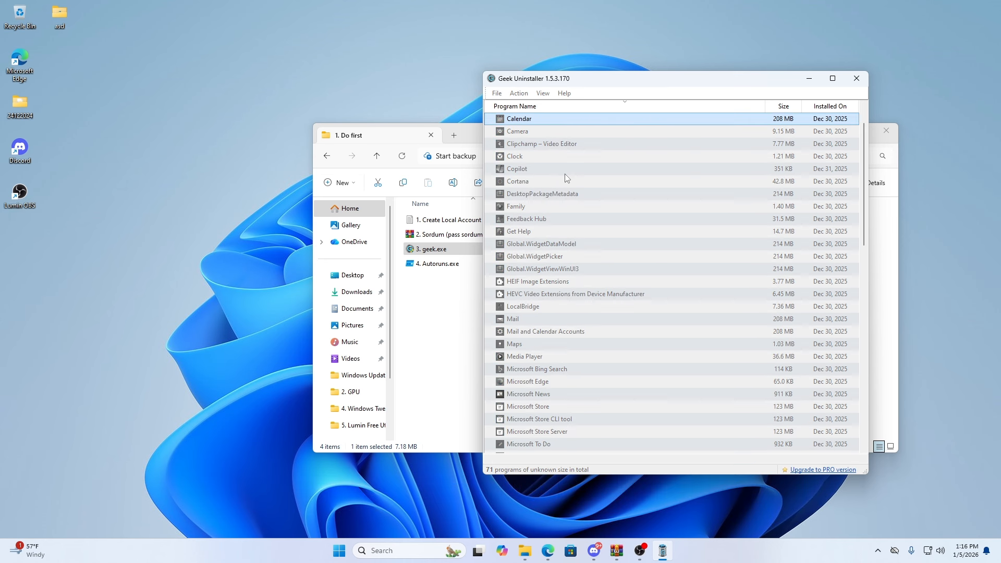
{"action": "left_click", "coordinate": [777, 333]}
{"action": "right_click", "coordinate": [523, 121]}
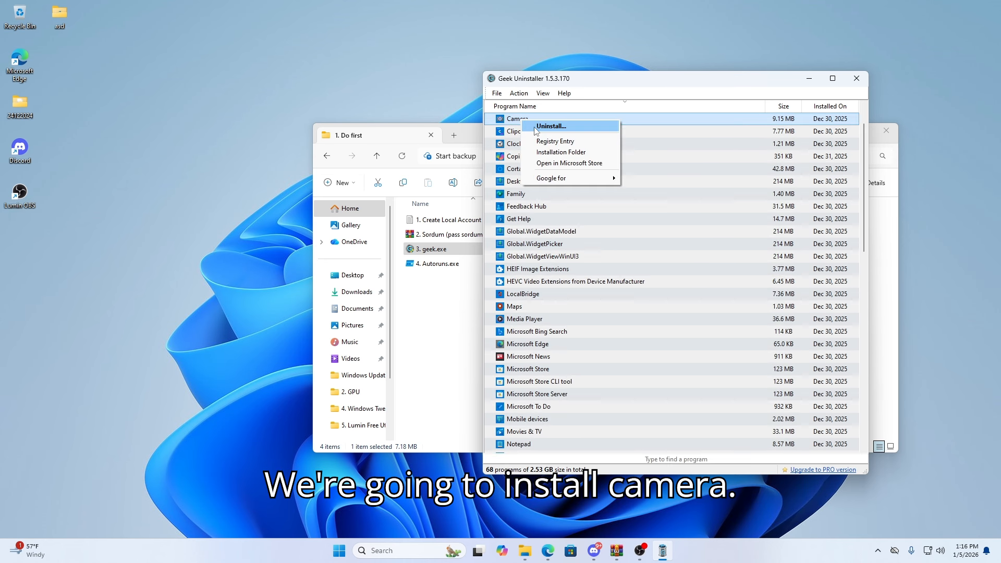
{"action": "left_click", "coordinate": [534, 127]}
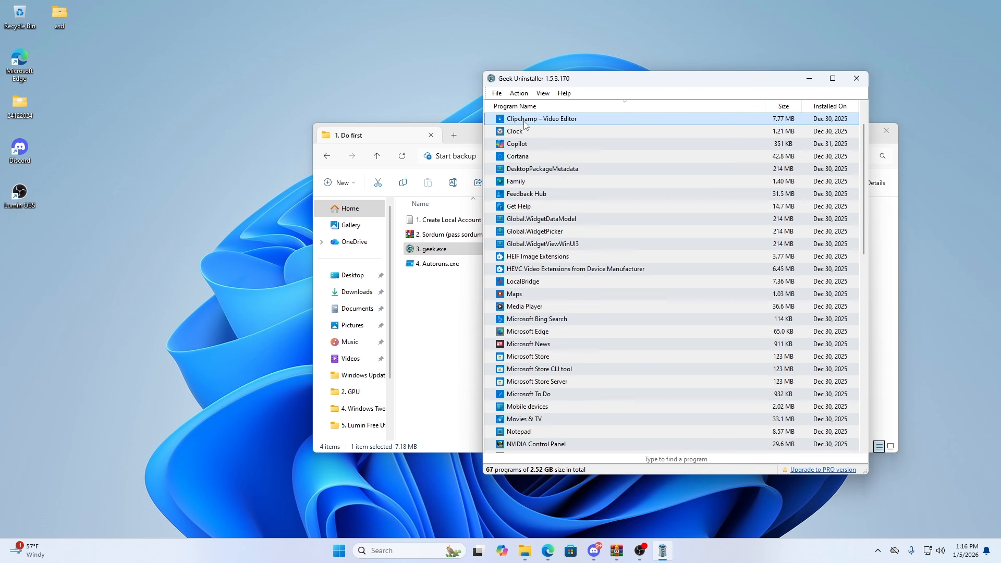
- Uninstall the Clipchamp – Video Editor and Clock apps, including their leftover traces
{"action": "right_click", "coordinate": [526, 124]}
{"action": "left_click", "coordinate": [548, 131]}
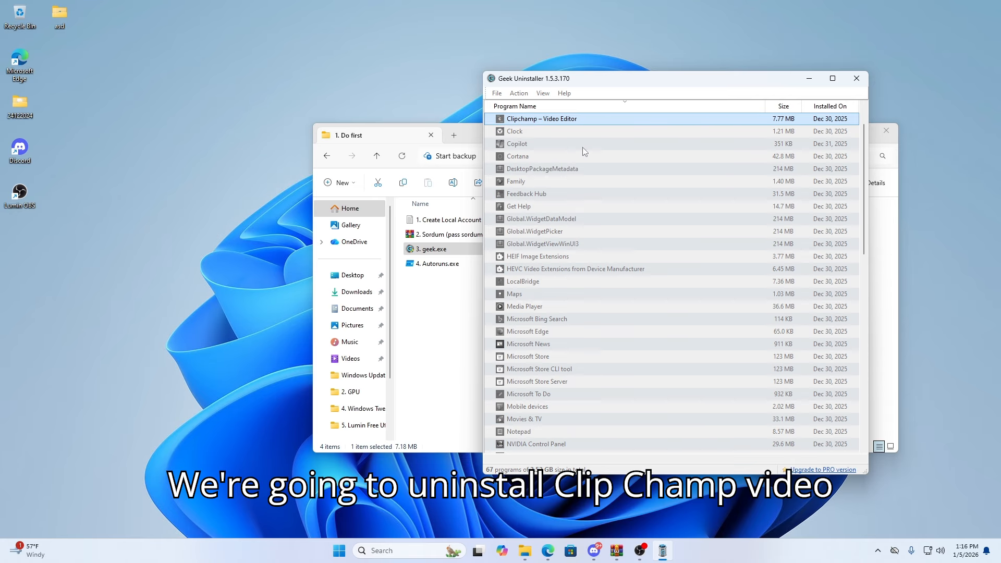
{"action": "right_click", "coordinate": [522, 120]}
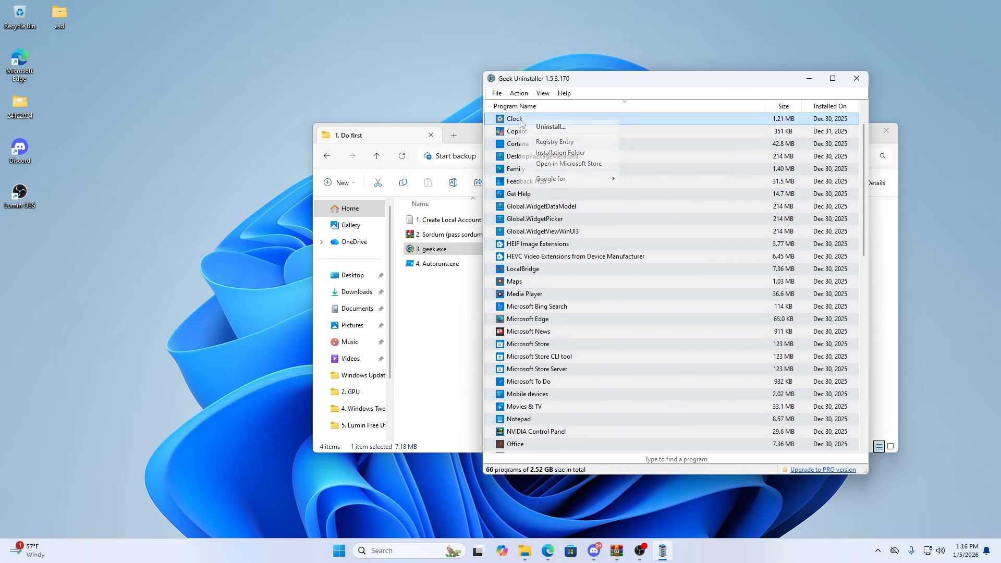
{"action": "left_click", "coordinate": [541, 129]}
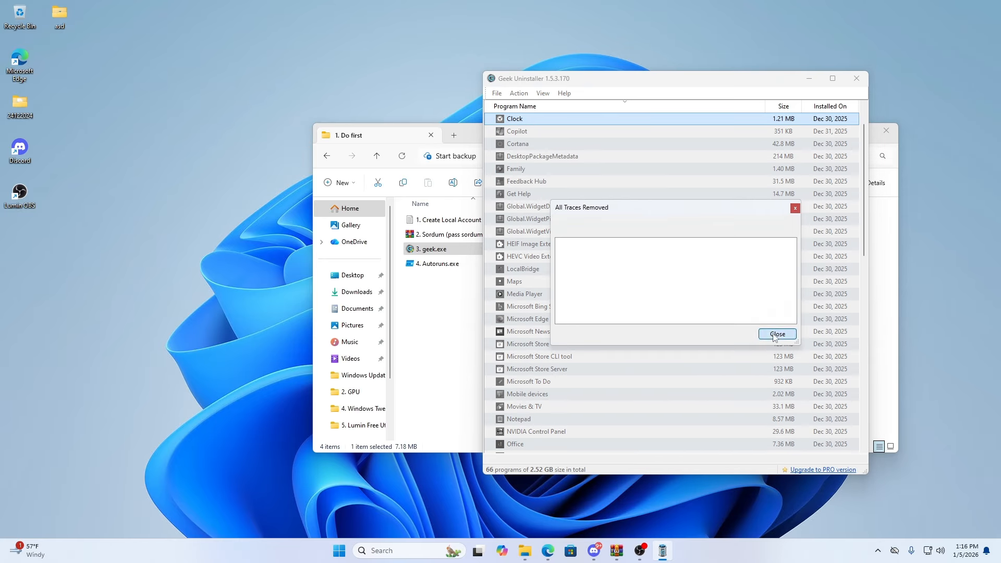
{"action": "left_click", "coordinate": [776, 333]}
- Uninstall Copilot, Cortana and DesktopPackageMetadata, including their leftover traces
{"action": "right_click", "coordinate": [515, 121]}
{"action": "left_click", "coordinate": [542, 128]}
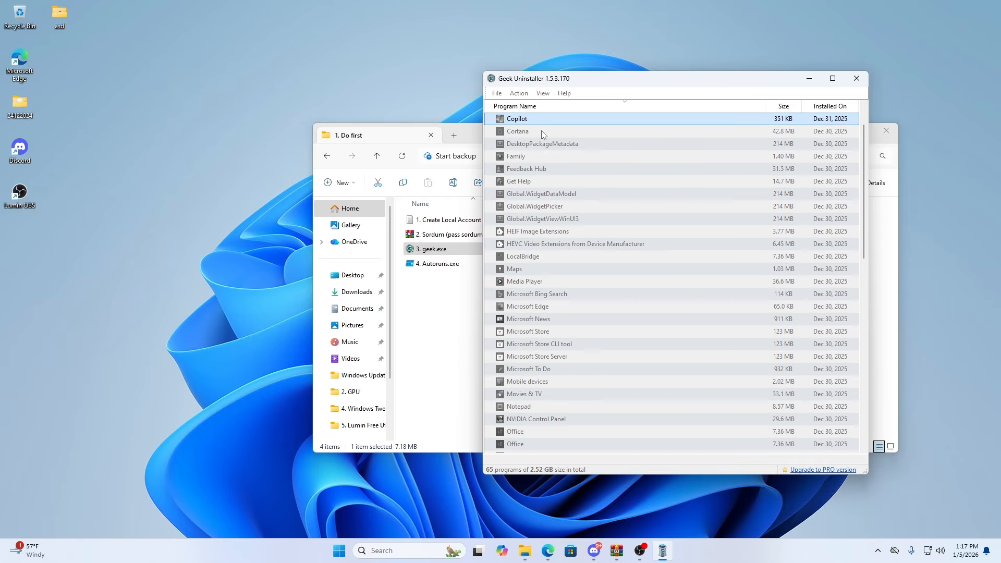
{"action": "right_click", "coordinate": [525, 124]}
{"action": "left_click", "coordinate": [545, 129]}
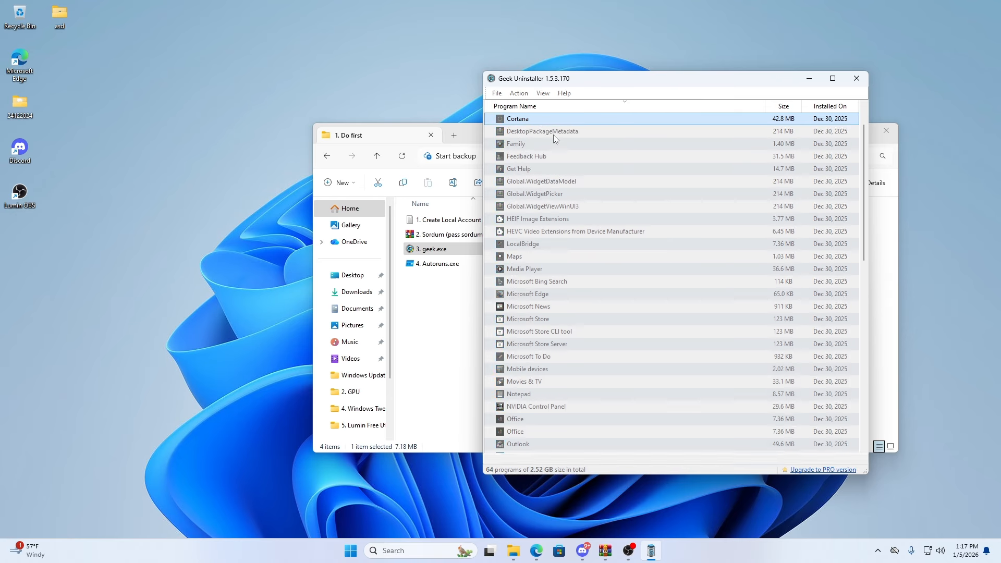
{"action": "right_click", "coordinate": [558, 123]}
{"action": "left_click", "coordinate": [576, 129]}
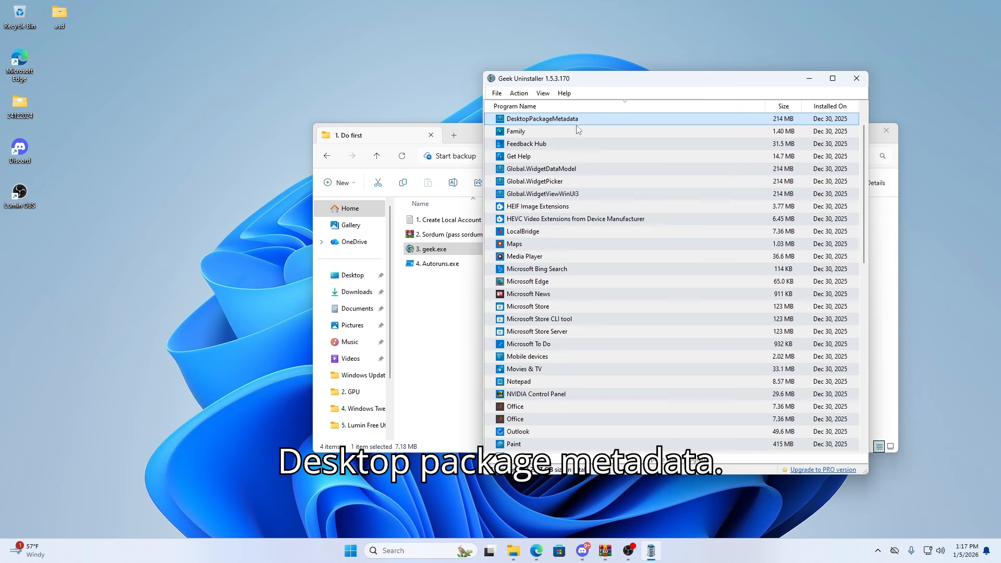
{"action": "left_click", "coordinate": [771, 335]}
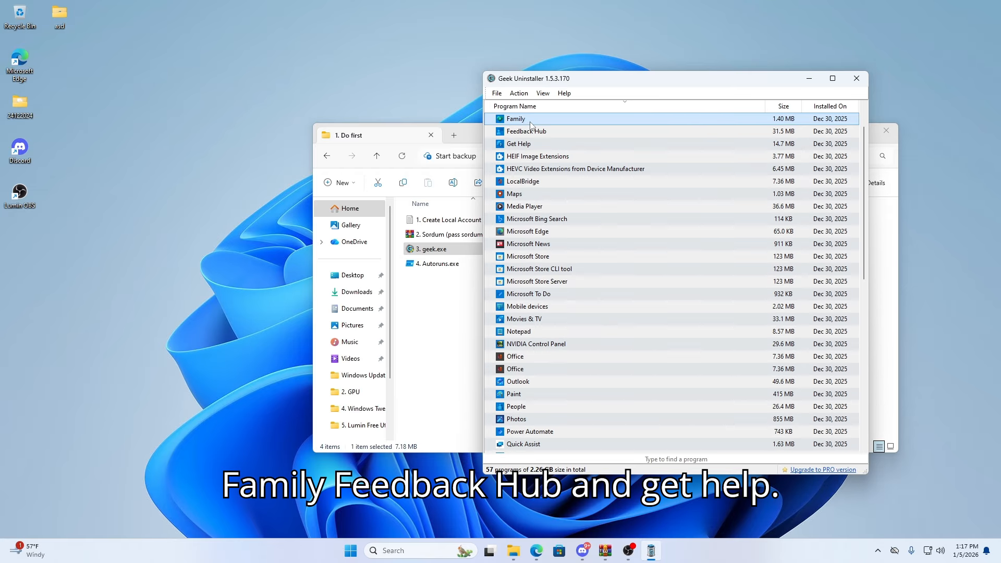
- Uninstall the Family, Feedback Hub and Get Help apps, including their leftover traces
{"action": "right_click", "coordinate": [525, 121]}
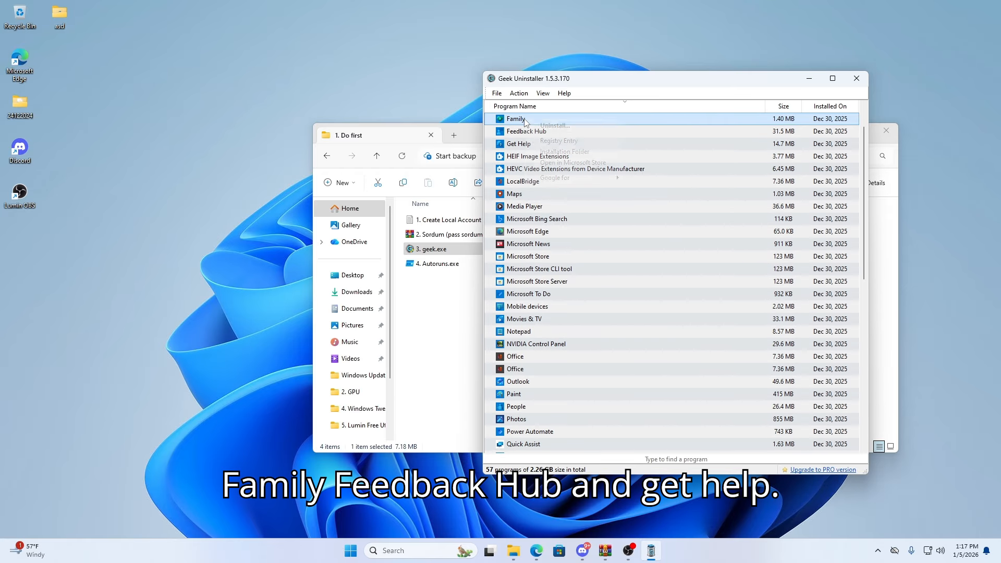
{"action": "left_click", "coordinate": [566, 132]}
{"action": "right_click", "coordinate": [522, 122]}
{"action": "left_click", "coordinate": [564, 130]}
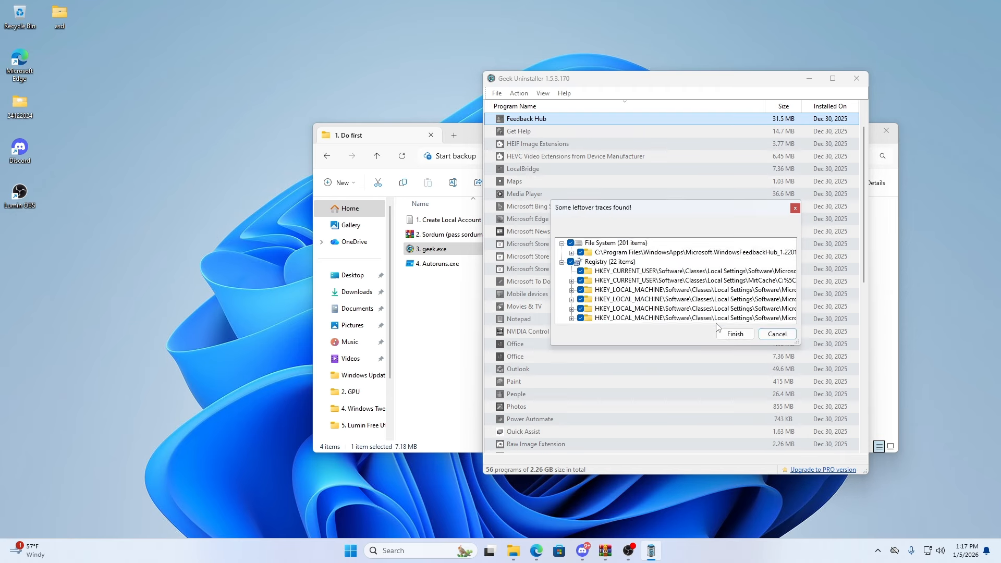
{"action": "left_click", "coordinate": [770, 334]}
{"action": "right_click", "coordinate": [525, 121]}
{"action": "left_click", "coordinate": [563, 130]}
{"action": "left_click", "coordinate": [771, 333]}
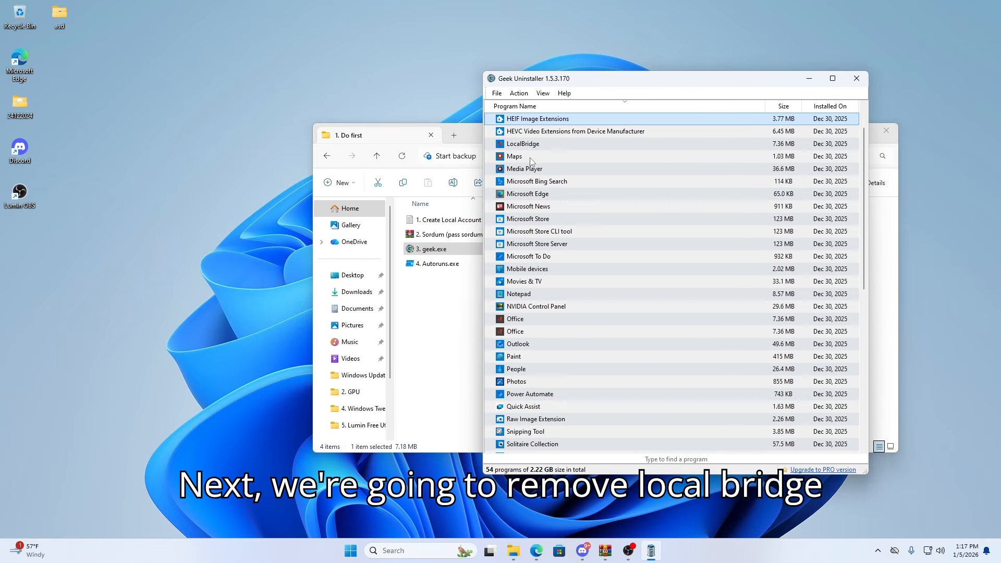
- Uninstall LocalBridge and Maps, including their leftover traces, keeping the HEIF and HEVC extensions
{"action": "right_click", "coordinate": [528, 145]}
{"action": "left_click", "coordinate": [563, 155]}
{"action": "left_click", "coordinate": [756, 333]}
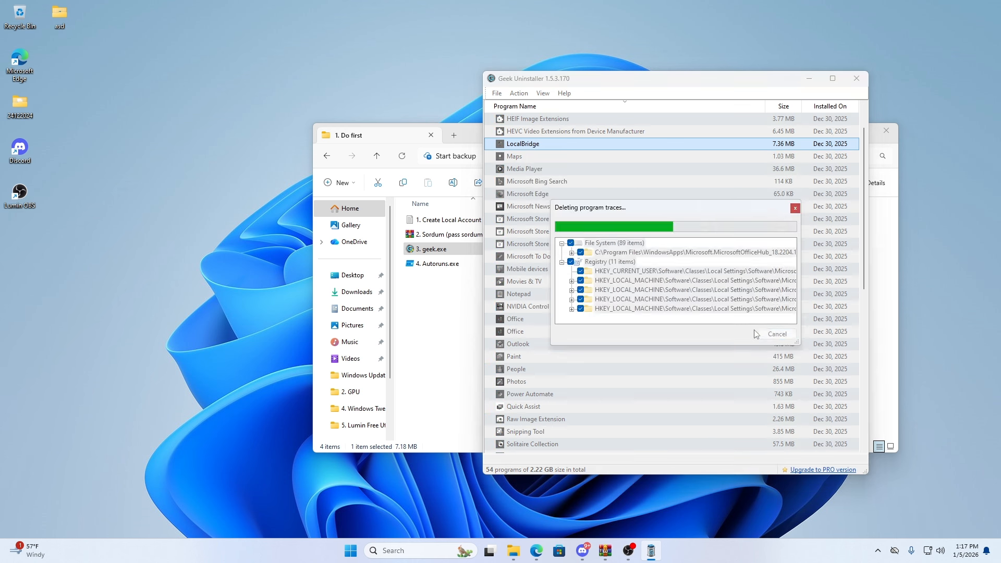
{"action": "right_click", "coordinate": [528, 145]}
{"action": "left_click", "coordinate": [545, 150]}
{"action": "left_click", "coordinate": [731, 333]}
- Uninstall Microsoft Bing Search, Microsoft Edge and Microsoft News while keeping Media Player, including their leftover traces
{"action": "scroll", "coordinate": [547, 159], "scroll_direction": "down", "scroll_amount": 1}
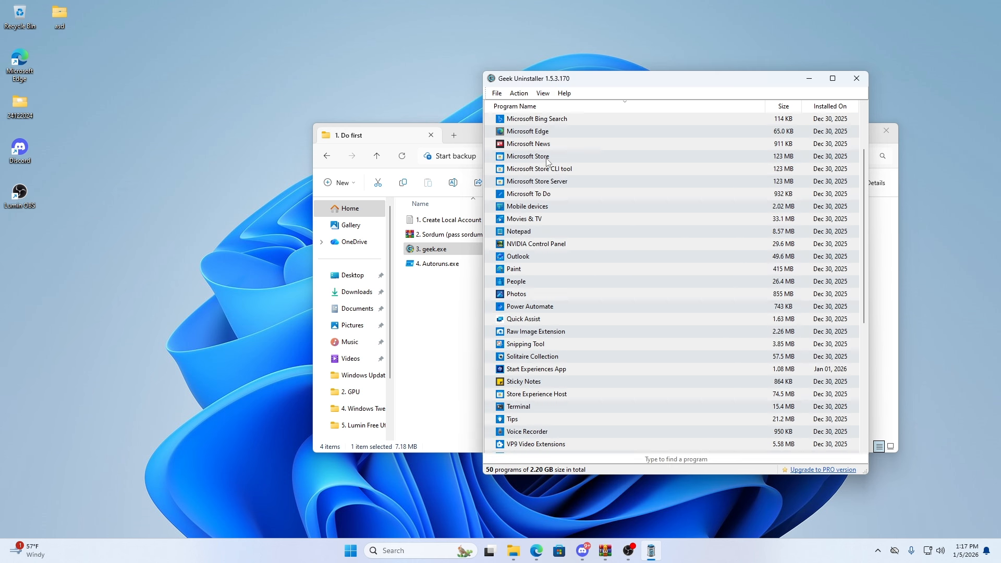
{"action": "right_click", "coordinate": [538, 120]}
{"action": "left_click", "coordinate": [555, 126]}
{"action": "left_click", "coordinate": [767, 332]}
{"action": "right_click", "coordinate": [549, 120]}
{"action": "left_click", "coordinate": [566, 126]}
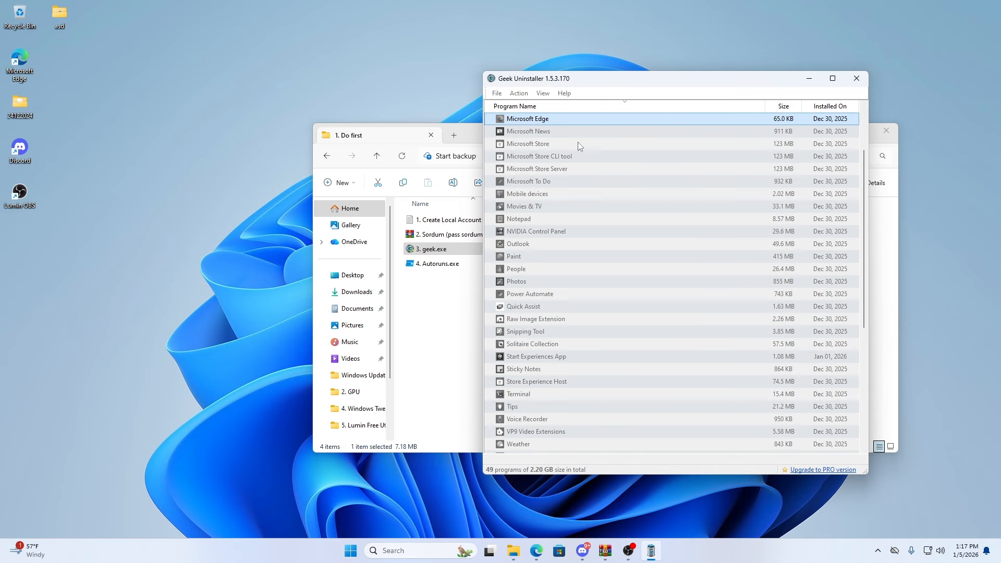
{"action": "left_click", "coordinate": [767, 332]}
{"action": "right_click", "coordinate": [545, 120]}
{"action": "left_click", "coordinate": [562, 126]}
{"action": "left_click", "coordinate": [766, 332]}
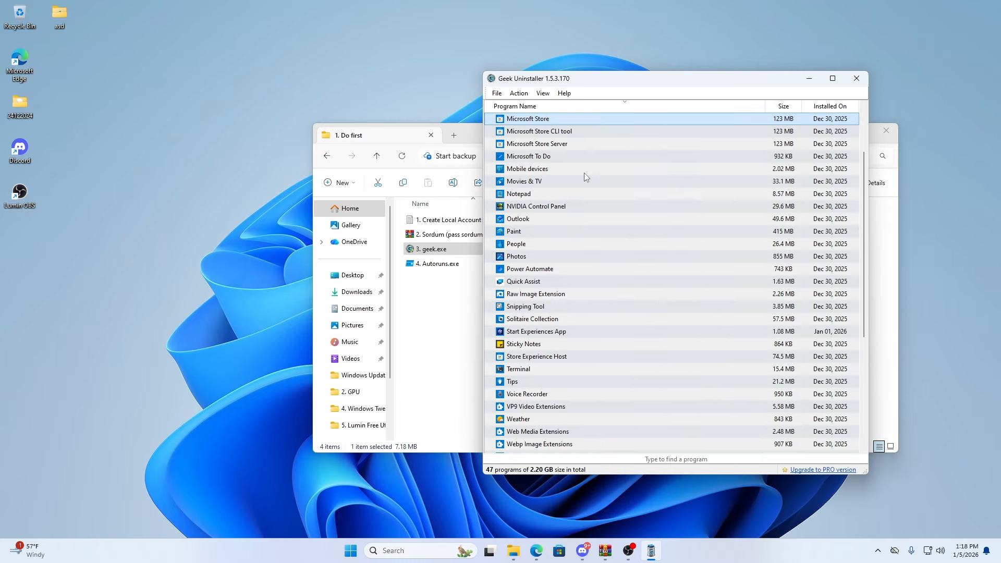
{"action": "scroll", "coordinate": [584, 174], "scroll_direction": "up", "scroll_amount": 2}
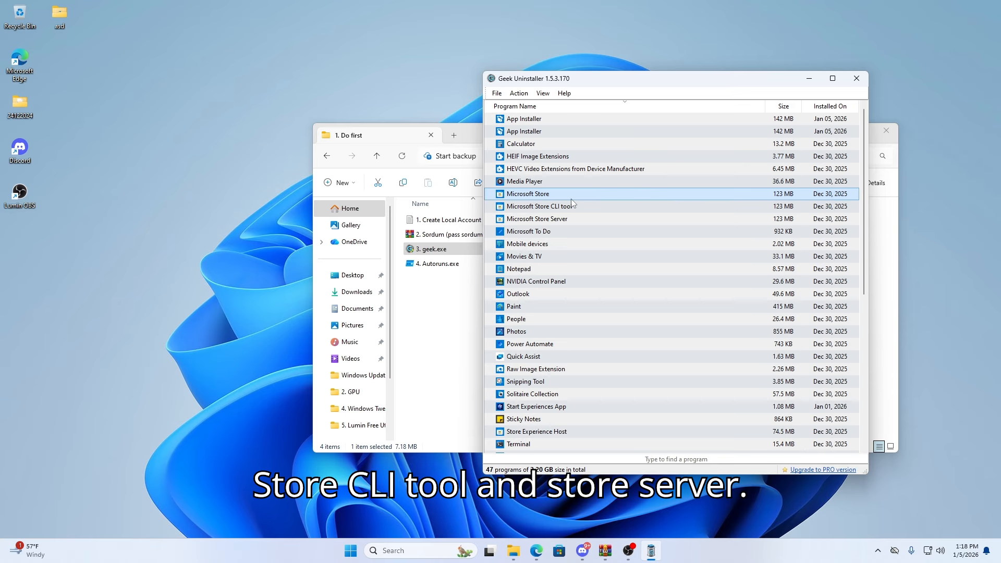
- Uninstall Microsoft Store together with its CLI tool and Store Server entries, including their leftover traces
{"action": "right_click", "coordinate": [545, 198]}
{"action": "left_click", "coordinate": [556, 205]}
{"action": "left_click", "coordinate": [739, 335]}
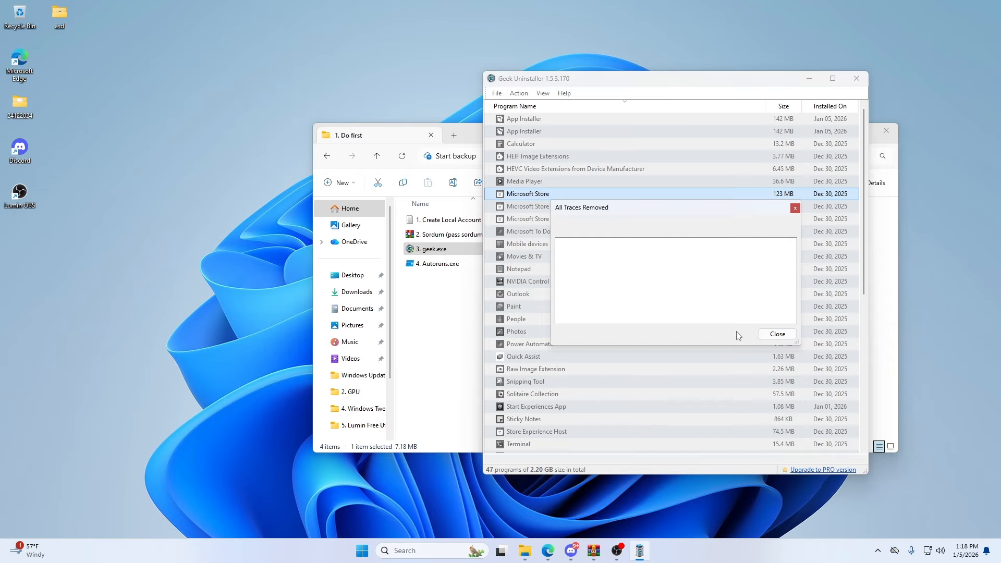
{"action": "left_click", "coordinate": [777, 334]}
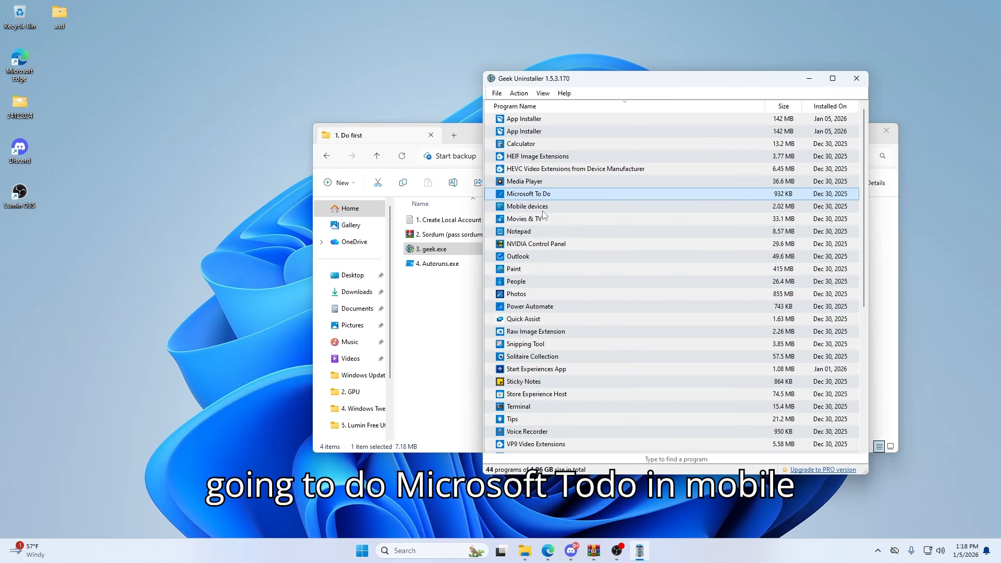
- Uninstall Microsoft To Do and Mobile devices, including their leftover traces
{"action": "right_click", "coordinate": [537, 200]}
{"action": "left_click", "coordinate": [554, 207]}
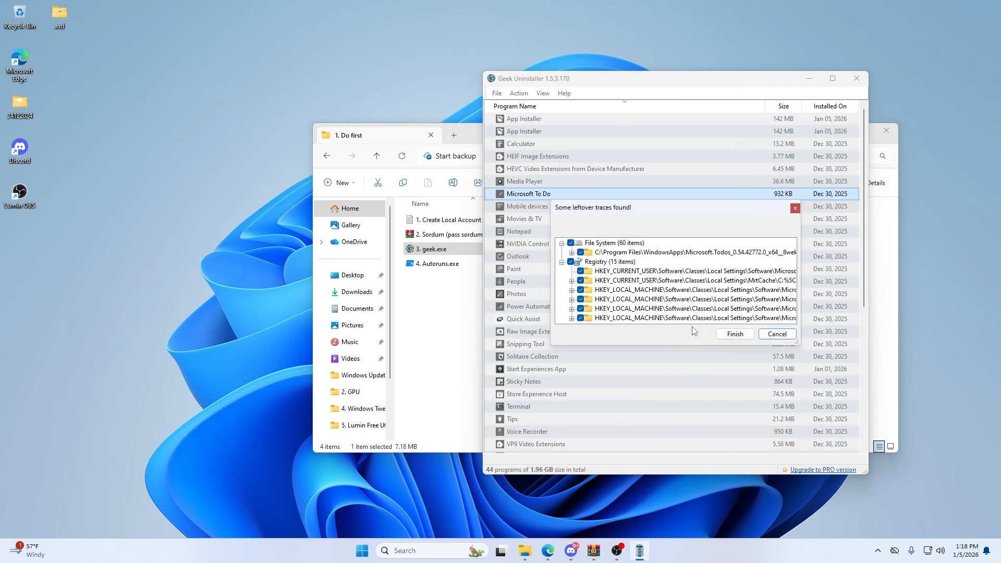
{"action": "left_click", "coordinate": [738, 335]}
{"action": "left_click", "coordinate": [778, 334]}
{"action": "right_click", "coordinate": [537, 198]}
{"action": "left_click", "coordinate": [554, 206]}
{"action": "left_click", "coordinate": [738, 335]}
{"action": "left_click", "coordinate": [778, 334]}
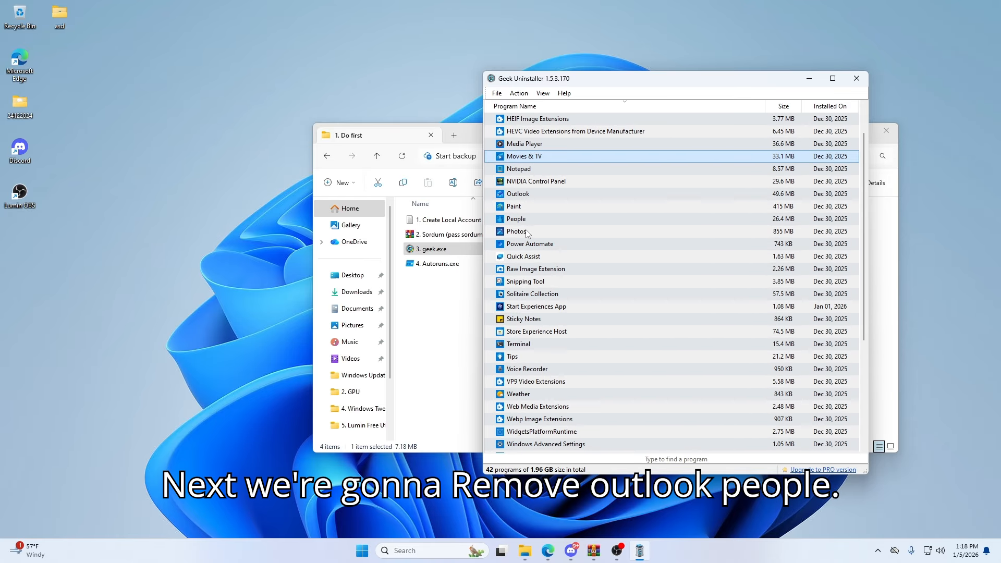
- Uninstall Outlook and People, including their leftover traces
{"action": "right_click", "coordinate": [522, 197]}
{"action": "left_click", "coordinate": [539, 204]}
{"action": "left_click", "coordinate": [741, 335]}
{"action": "left_click", "coordinate": [776, 334]}
{"action": "right_click", "coordinate": [518, 205]}
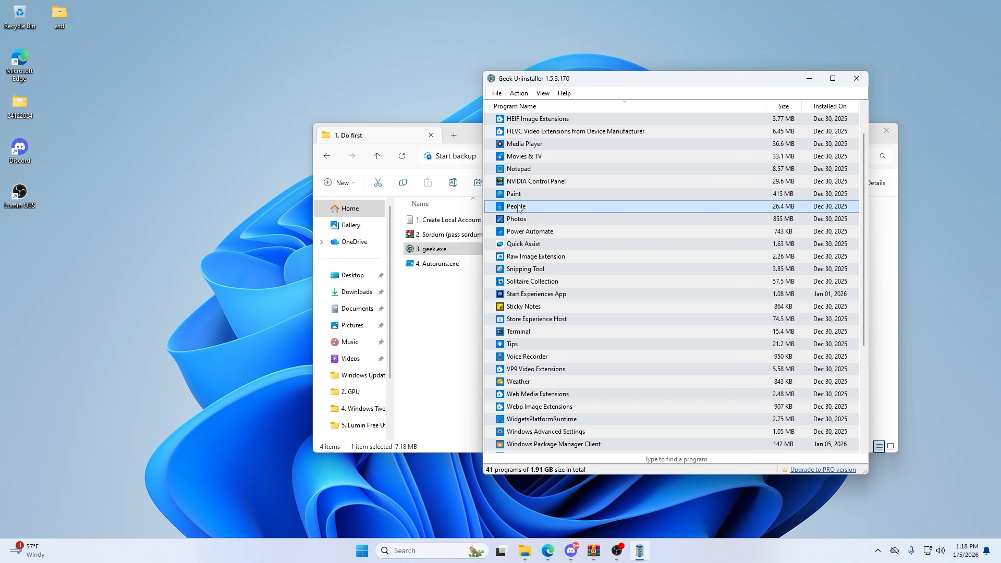
{"action": "left_click", "coordinate": [536, 212]}
{"action": "left_click", "coordinate": [741, 334]}
{"action": "left_click", "coordinate": [777, 335]}
- Uninstall Quick Assist and Solitaire Collection, including their leftover traces
{"action": "scroll", "coordinate": [563, 209], "scroll_direction": "down", "scroll_amount": 1}
{"action": "right_click", "coordinate": [542, 192]}
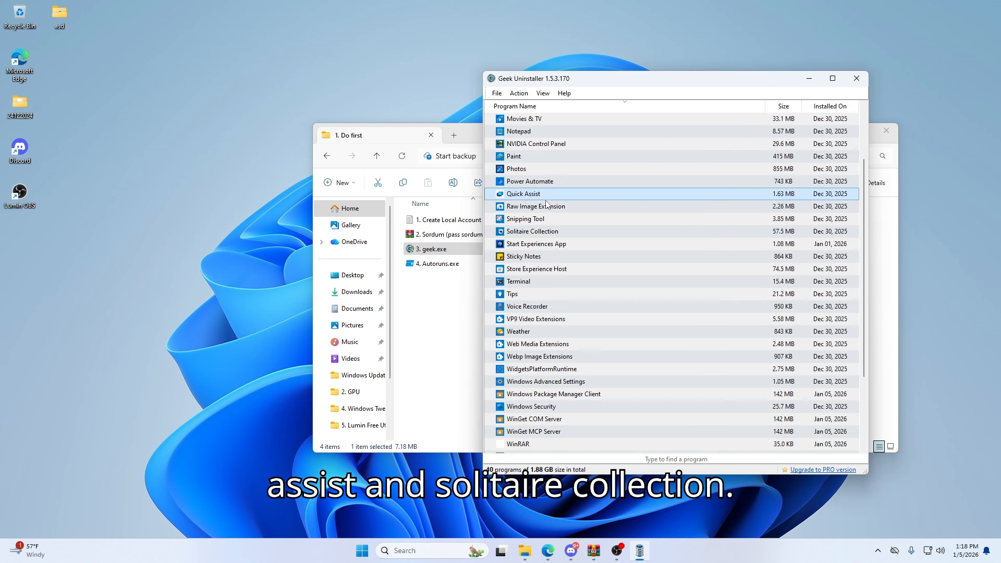
{"action": "right_click", "coordinate": [548, 196]}
{"action": "left_click", "coordinate": [568, 203]}
{"action": "left_click", "coordinate": [740, 334]}
{"action": "left_click", "coordinate": [771, 334]}
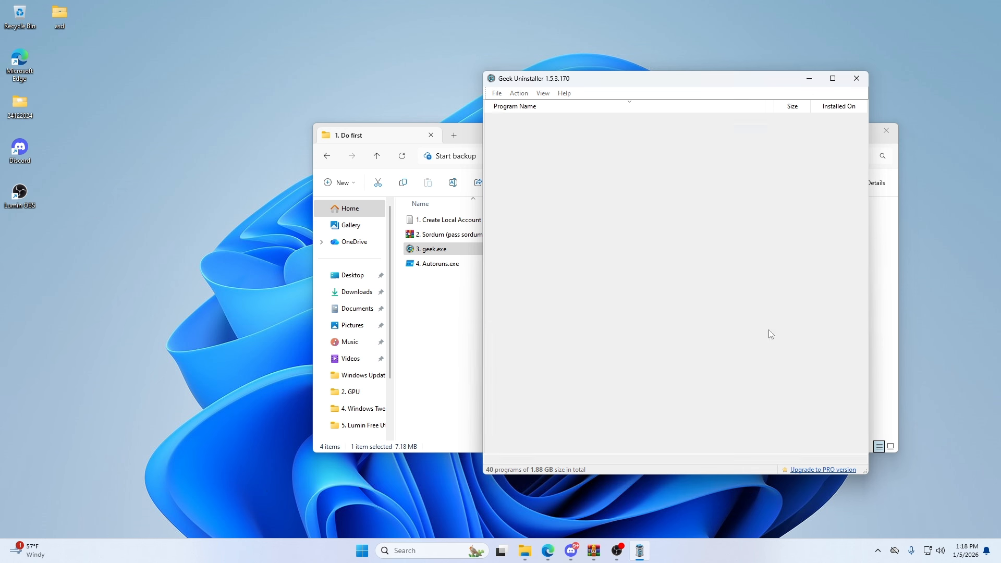
{"action": "right_click", "coordinate": [526, 217]}
{"action": "left_click", "coordinate": [540, 225]}
{"action": "left_click", "coordinate": [737, 335]}
{"action": "left_click", "coordinate": [774, 334]}
- Uninstall Store Experience Host
{"action": "scroll", "coordinate": [650, 276], "scroll_direction": "down", "scroll_amount": 1}
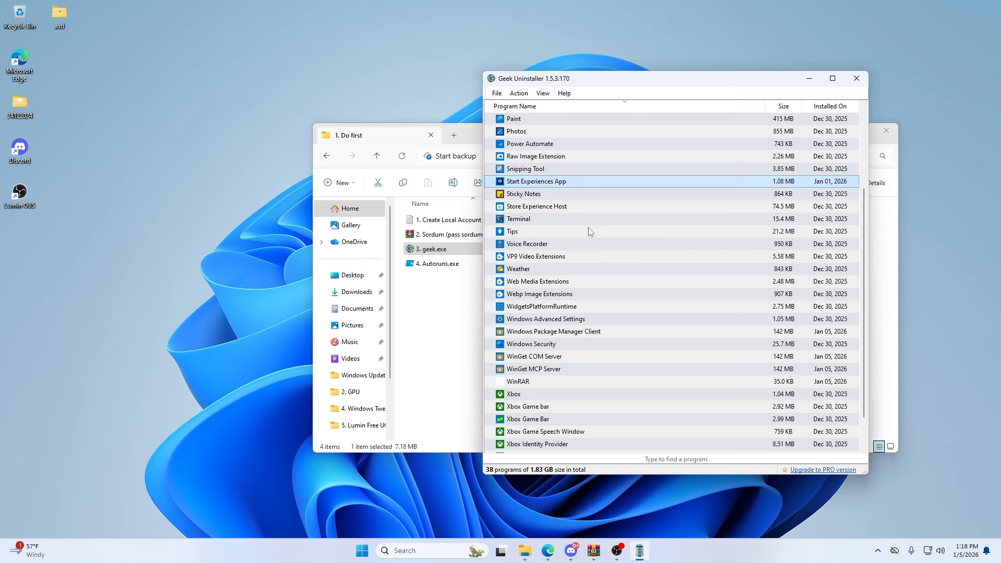
{"action": "left_click", "coordinate": [550, 207]}
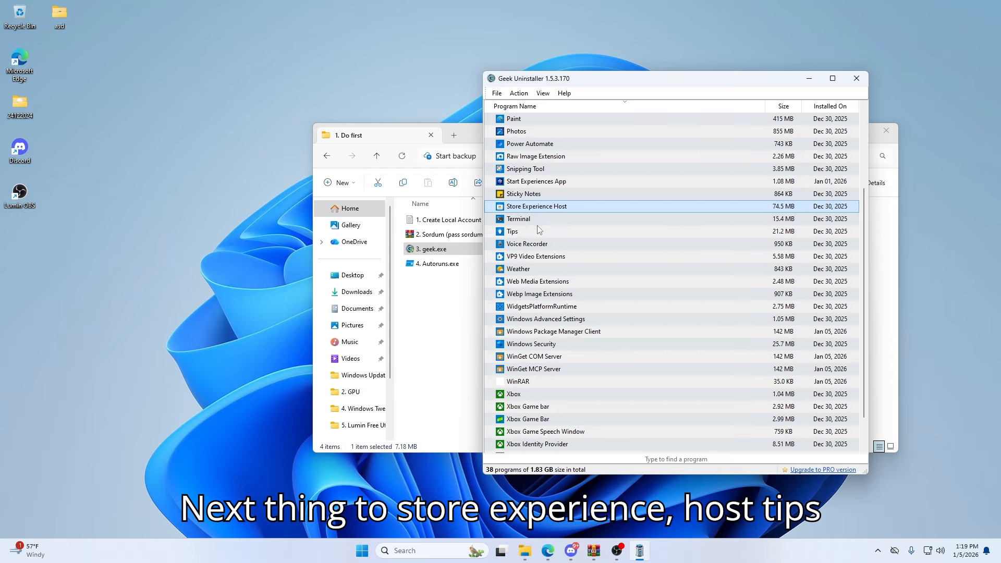
{"action": "left_click", "coordinate": [527, 231]}
{"action": "left_click", "coordinate": [528, 243]}
{"action": "left_click", "coordinate": [531, 208]}
{"action": "right_click", "coordinate": [531, 208]}
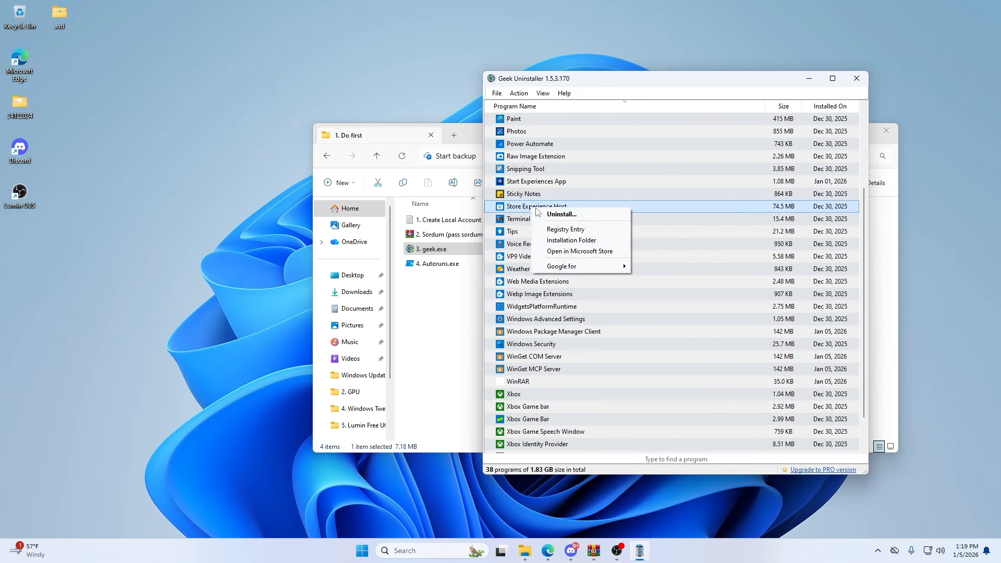
{"action": "left_click", "coordinate": [545, 211]}
- Uninstall Tips and Voice Recorder, including their leftover traces
{"action": "right_click", "coordinate": [528, 223]}
{"action": "left_click", "coordinate": [545, 228]}
{"action": "left_click", "coordinate": [734, 334]}
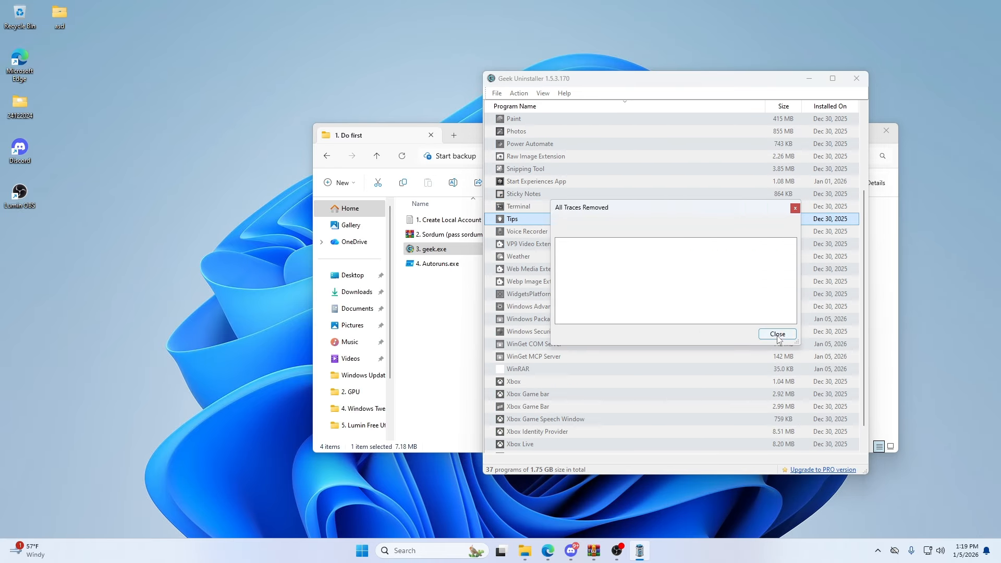
{"action": "left_click", "coordinate": [777, 334]}
{"action": "right_click", "coordinate": [527, 224]}
{"action": "left_click", "coordinate": [545, 228]}
{"action": "left_click", "coordinate": [733, 333]}
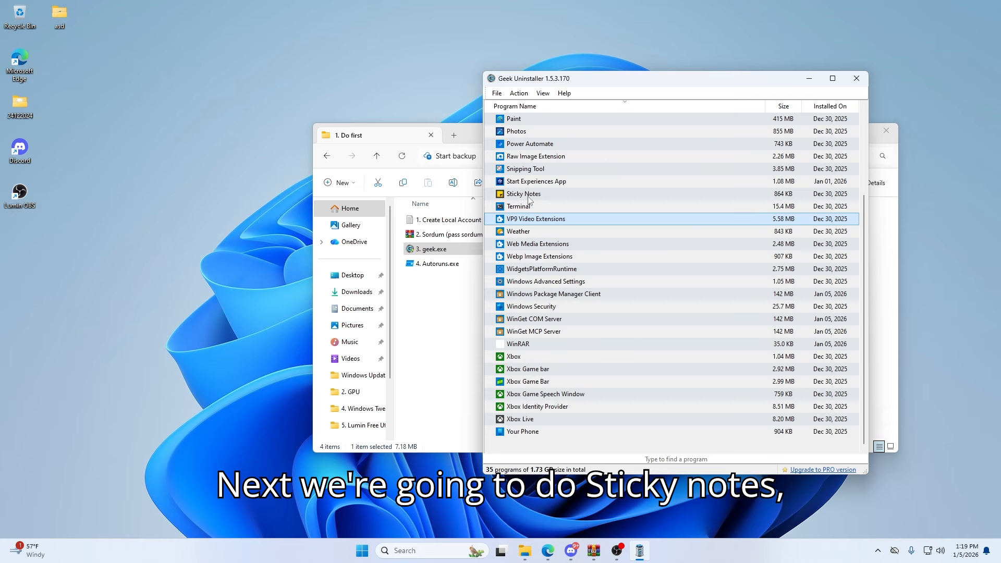
- Uninstall Sticky Notes, including its leftover traces
{"action": "left_click", "coordinate": [528, 198]}
{"action": "left_click", "coordinate": [530, 233]}
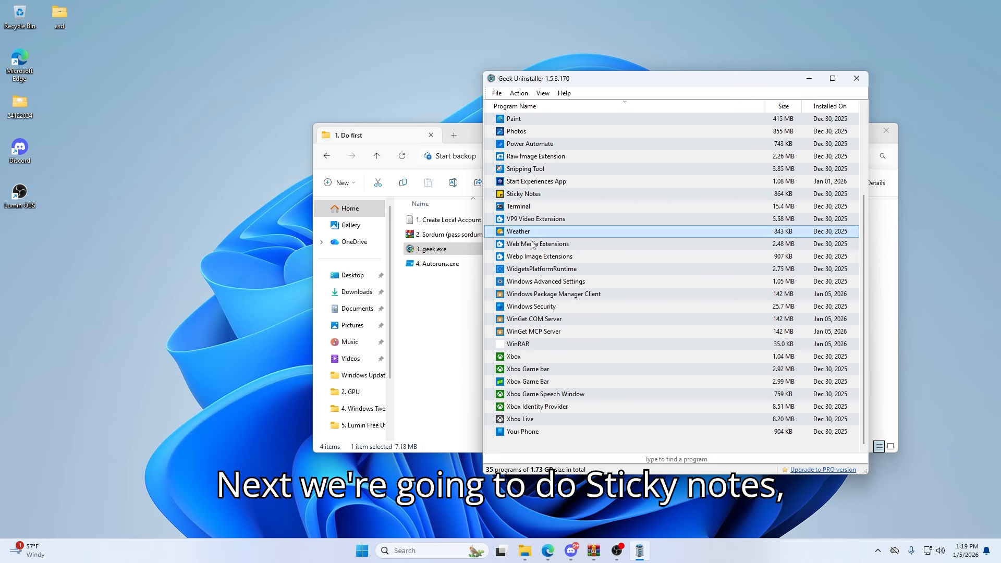
{"action": "left_click", "coordinate": [539, 270]}
{"action": "left_click", "coordinate": [527, 197]}
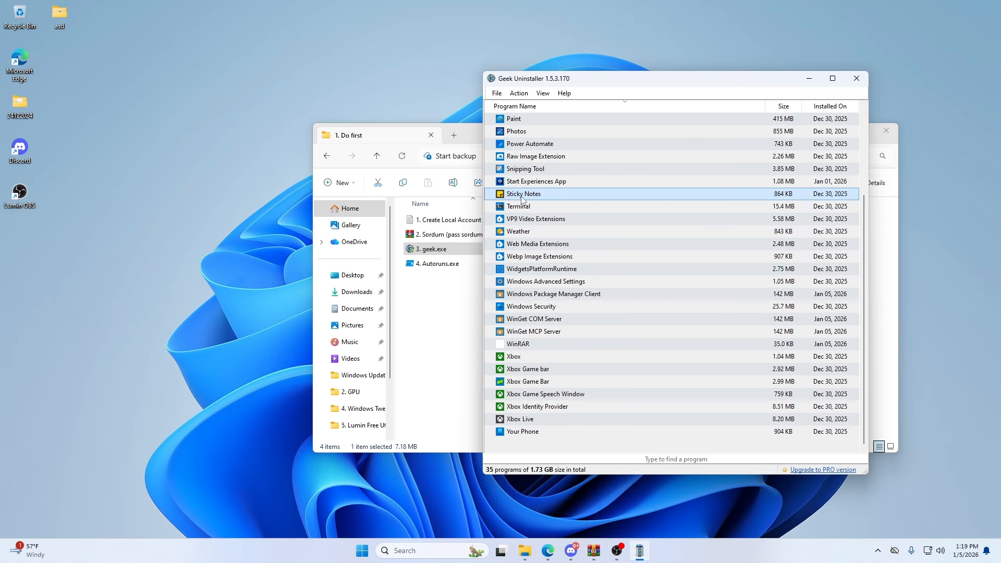
{"action": "right_click", "coordinate": [528, 196]}
{"action": "left_click", "coordinate": [532, 202]}
{"action": "left_click", "coordinate": [780, 335]}
- Uninstall Weather and WidgetsPlatformRuntime, including their leftover traces
{"action": "left_click", "coordinate": [533, 234]}
{"action": "right_click", "coordinate": [533, 234]}
{"action": "left_click", "coordinate": [539, 240]}
{"action": "left_click", "coordinate": [779, 335]}
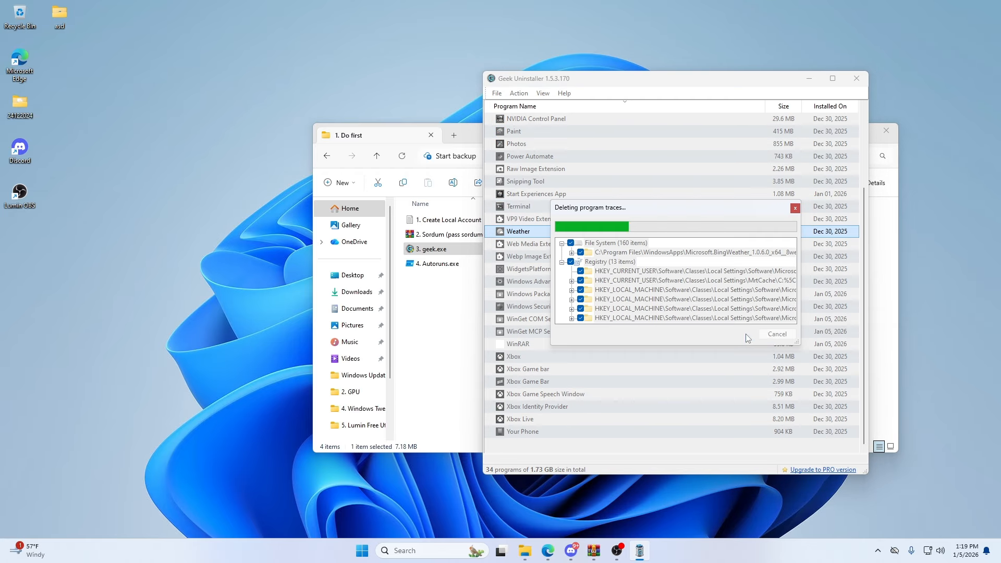
{"action": "right_click", "coordinate": [521, 270]}
{"action": "left_click", "coordinate": [528, 276]}
{"action": "left_click", "coordinate": [778, 334]}
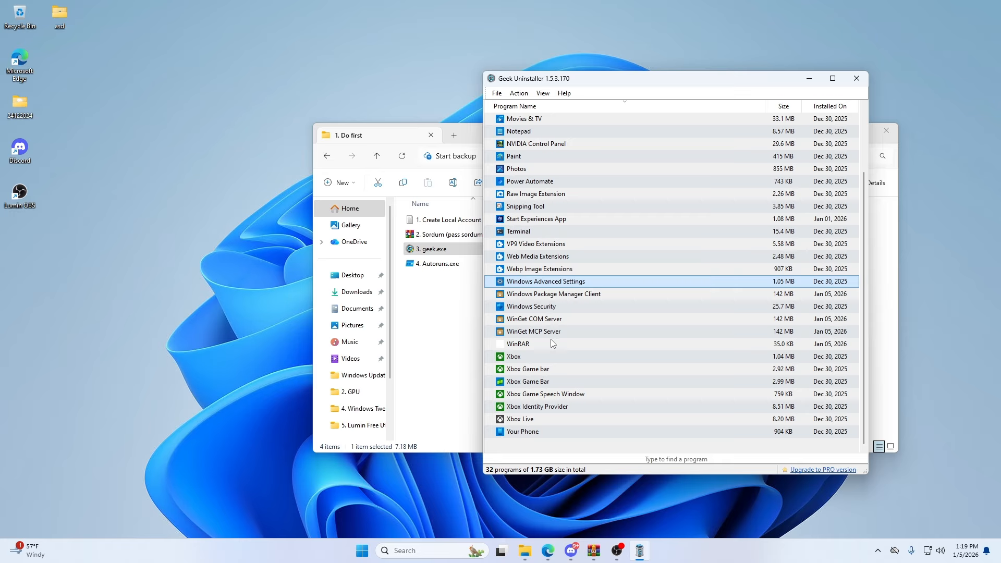
- Uninstall the Xbox apps, starting with Xbox and Xbox Game bar, including their leftover traces
{"action": "left_click", "coordinate": [533, 358]}
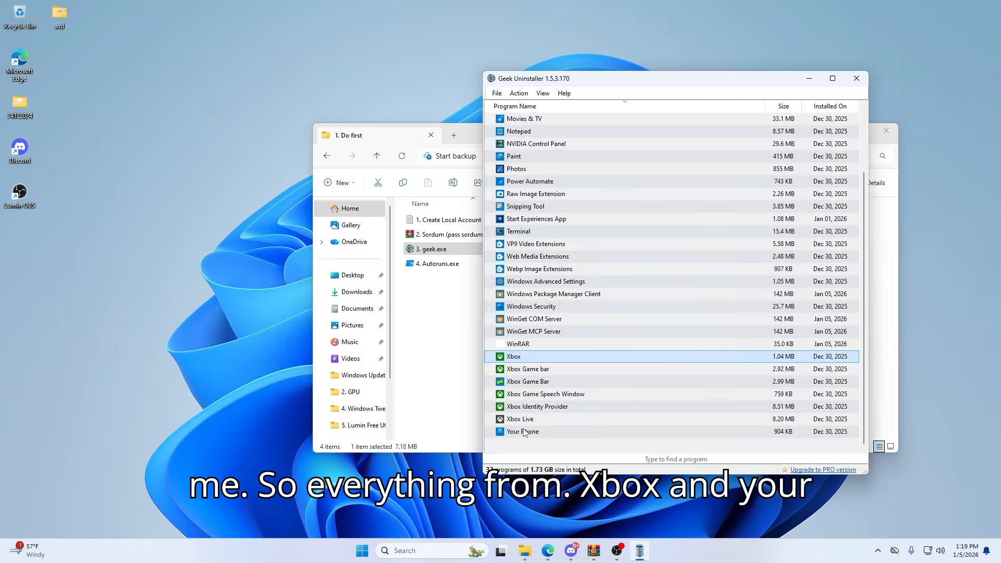
{"action": "left_click", "coordinate": [773, 335]}
{"action": "right_click", "coordinate": [532, 370]}
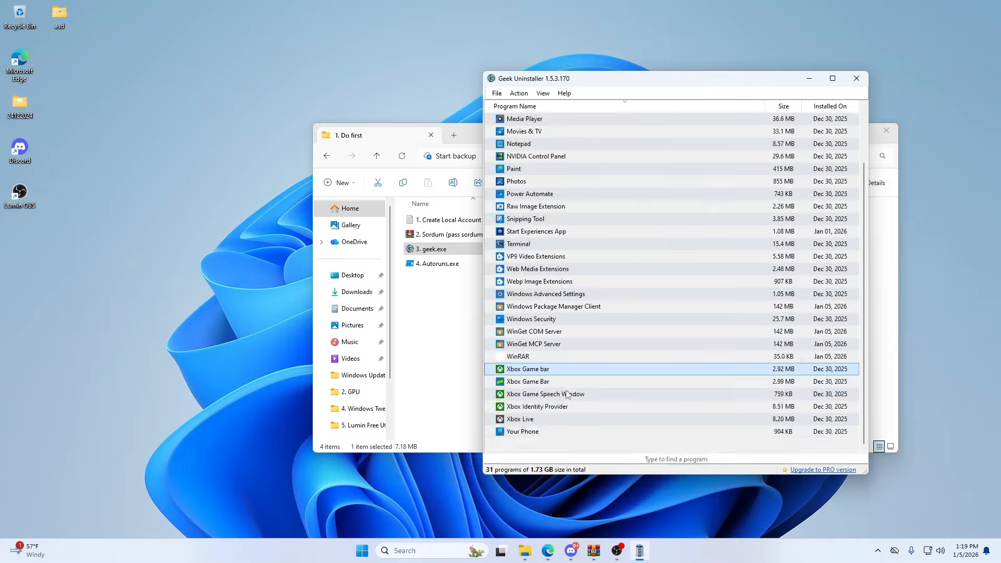
{"action": "left_click", "coordinate": [569, 392]}
{"action": "left_click", "coordinate": [772, 335]}
{"action": "left_click", "coordinate": [772, 335]}
{"action": "right_click", "coordinate": [535, 382]}
{"action": "left_click", "coordinate": [566, 402]}
{"action": "left_click", "coordinate": [772, 334]}
{"action": "left_click", "coordinate": [772, 335]}
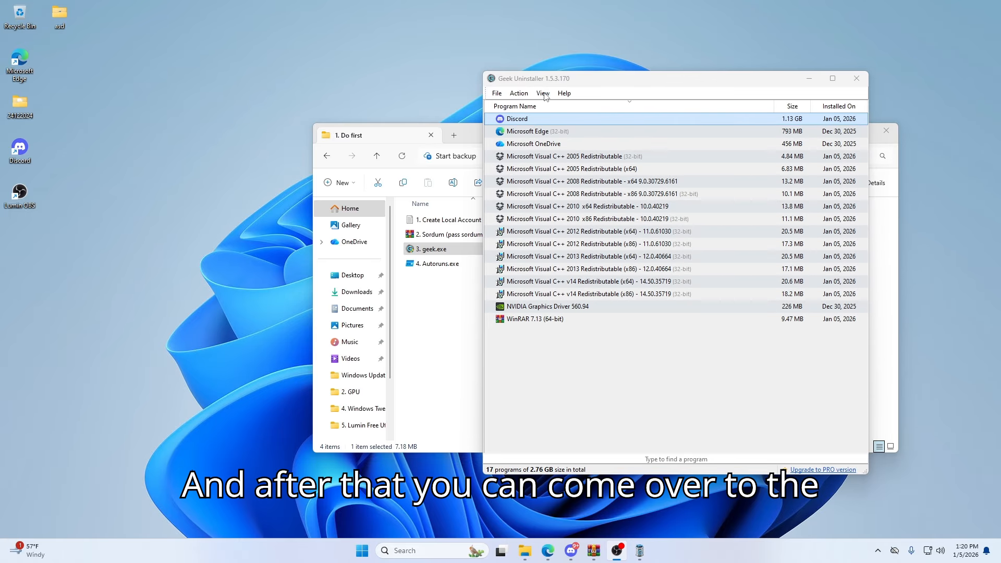
- Show the installed desktop programs and examine the removal options for Microsoft Edge and Microsoft OneDrive
{"action": "left_click", "coordinate": [543, 93]}
{"action": "left_click", "coordinate": [568, 108]}
{"action": "left_click", "coordinate": [539, 133]}
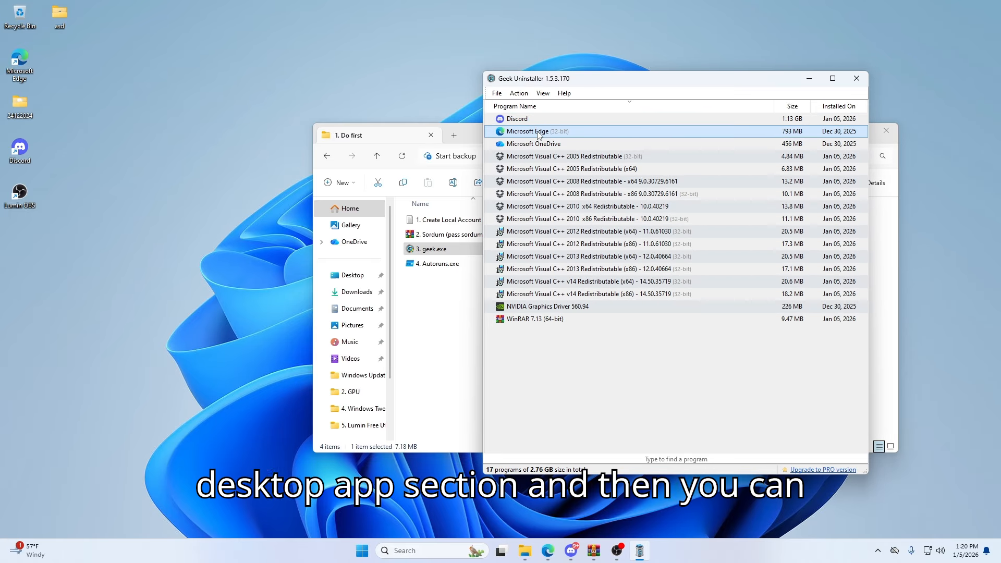
{"action": "right_click", "coordinate": [536, 135]}
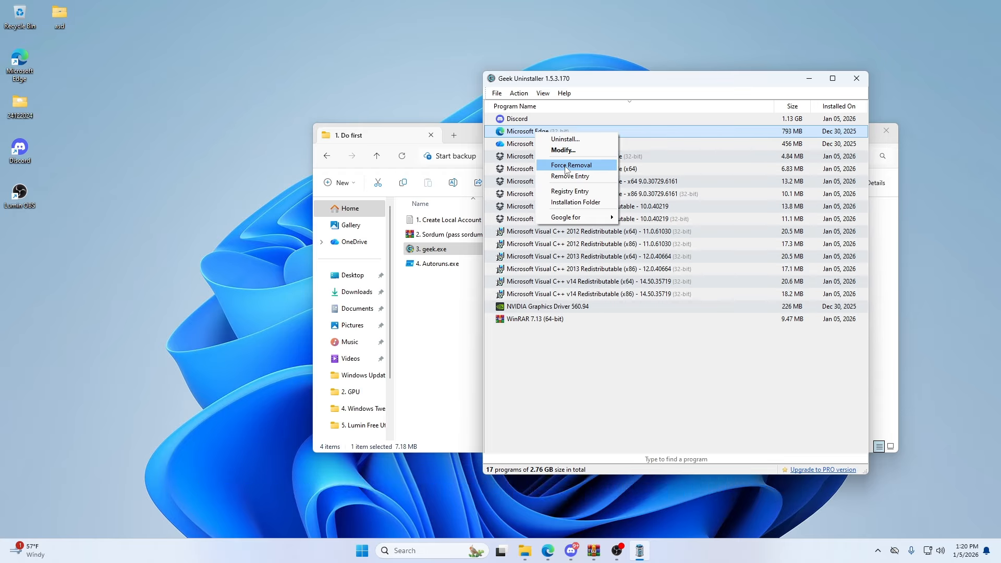
{"action": "left_click", "coordinate": [669, 129]}
{"action": "right_click", "coordinate": [575, 145]}
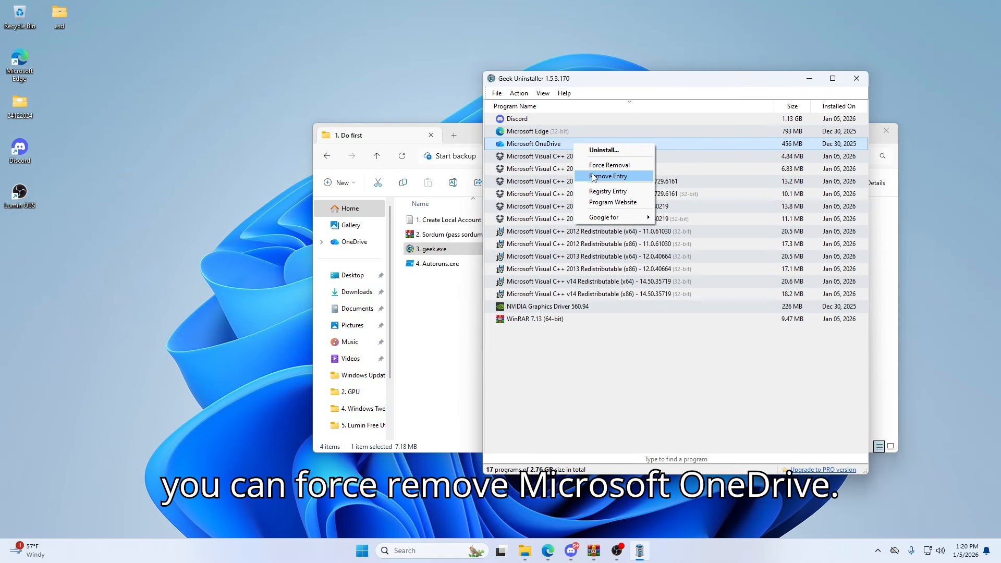
{"action": "left_click", "coordinate": [552, 148]}
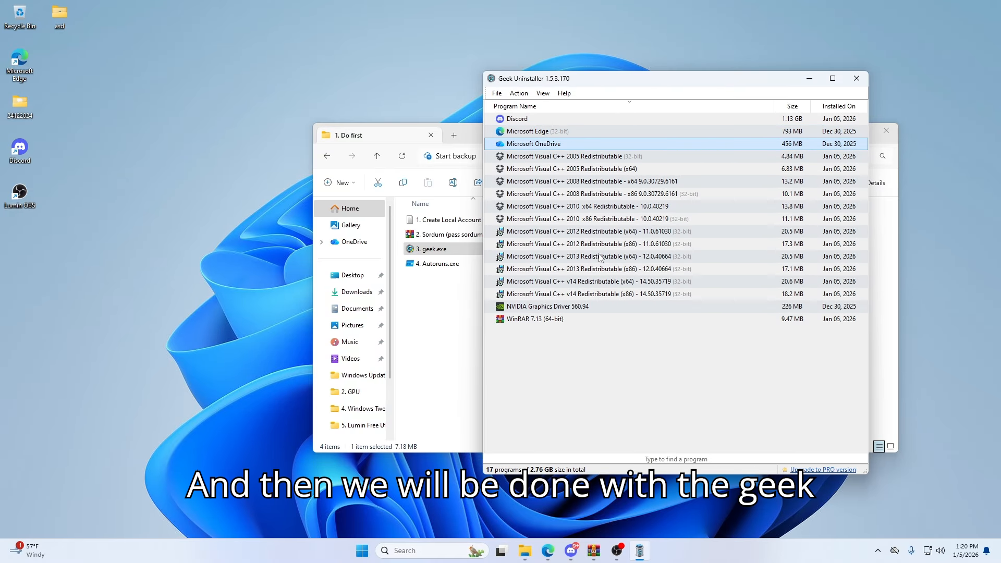
- Close Geek Uninstaller and run 4. Autoruns.exe as administrator, accepting its license agreement
{"action": "left_click", "coordinate": [857, 78]}
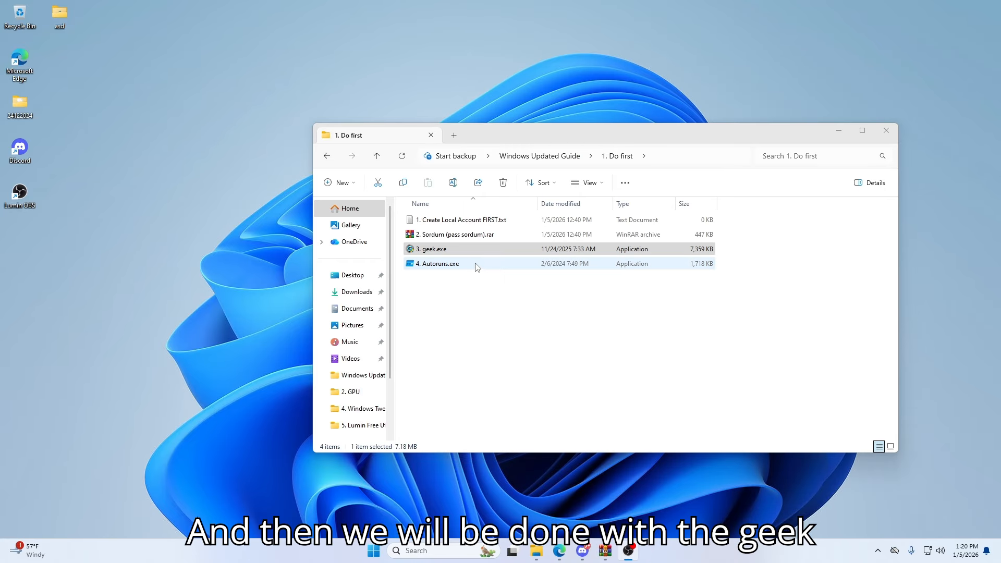
{"action": "left_click", "coordinate": [453, 270]}
{"action": "right_click", "coordinate": [453, 268]}
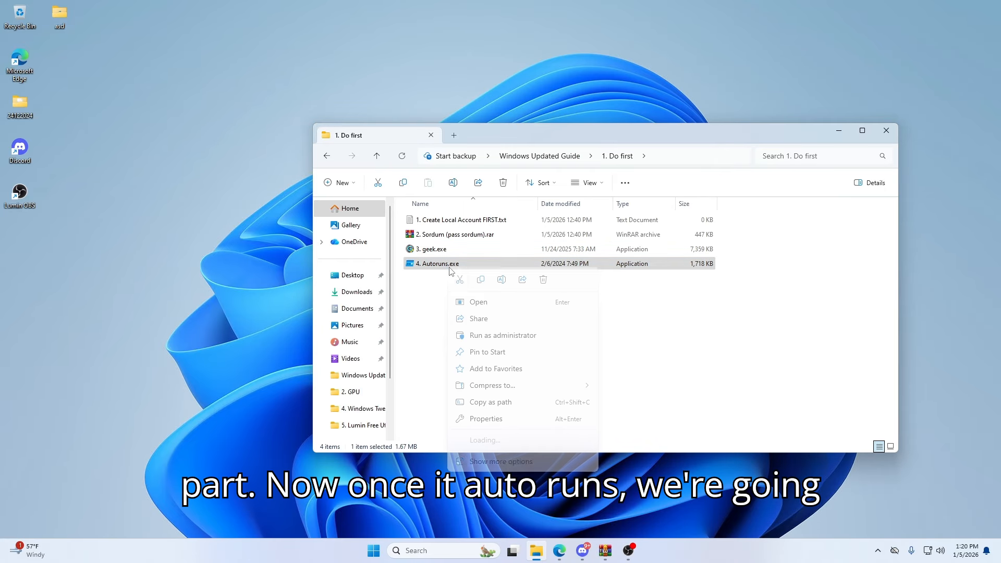
{"action": "left_click", "coordinate": [480, 335]}
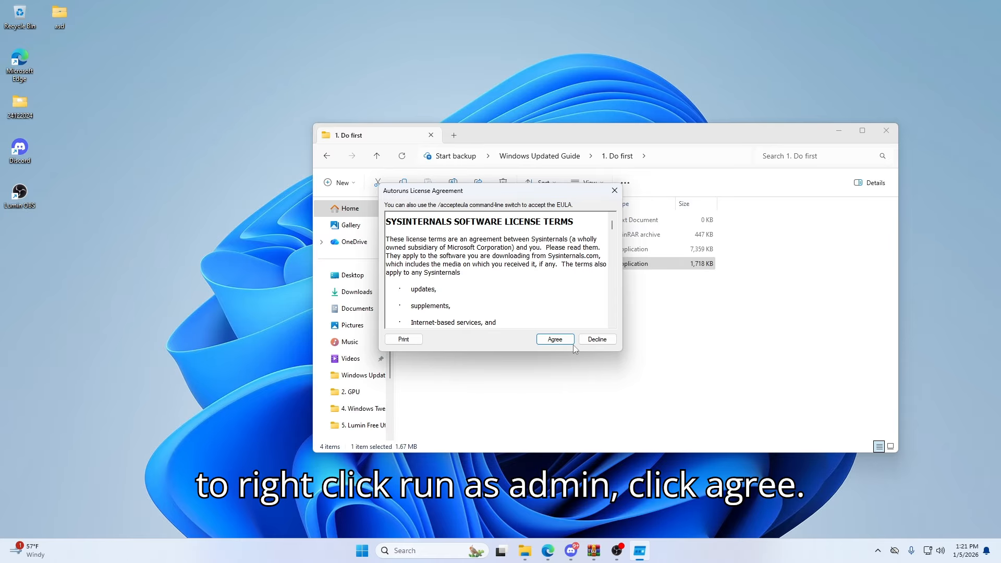
{"action": "left_click", "coordinate": [557, 339]}
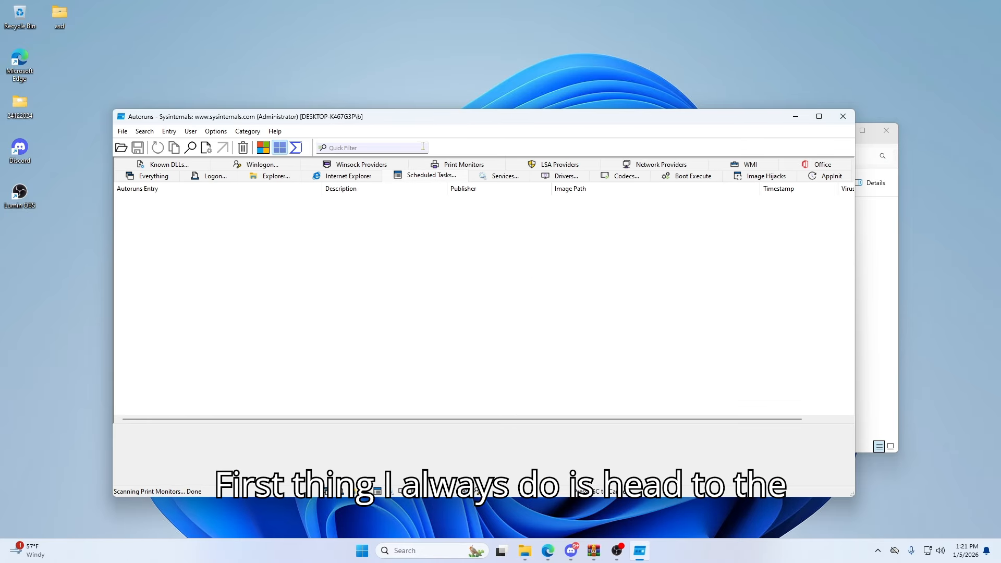
- Disable the listed scheduled tasks, from Intel PTT EK Recertification and MareBackup through UpdateLibrary and MicrosoftEdgeUpdateTaskMachineCore
{"action": "left_click_drag", "start_coordinate": [421, 127], "coordinate": [473, 80]}
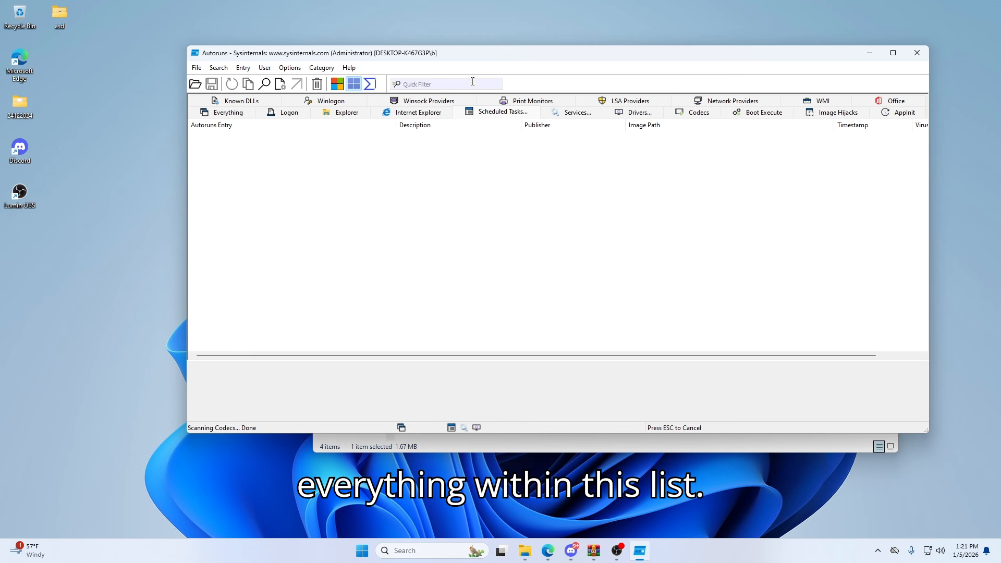
{"action": "left_click", "coordinate": [202, 176]}
{"action": "left_click", "coordinate": [202, 187]}
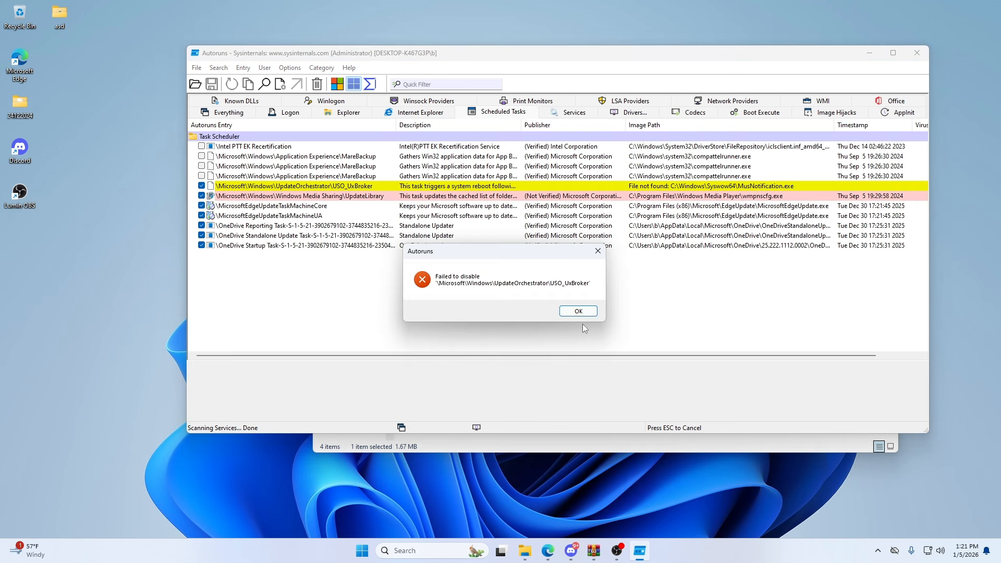
{"action": "left_click", "coordinate": [579, 312]}
{"action": "left_click", "coordinate": [202, 196]}
{"action": "left_click", "coordinate": [201, 207]}
- Among all autorun entries, disable the Discord, MicrosoftEdgeAutoLaunch and OneDrive logon entries
{"action": "left_click", "coordinate": [225, 112]}
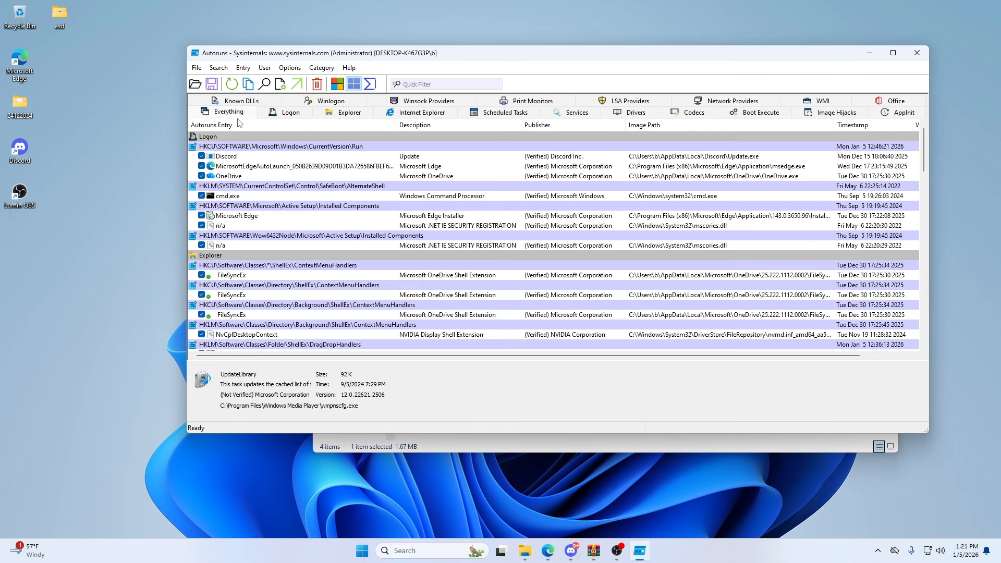
{"action": "left_click", "coordinate": [202, 157]}
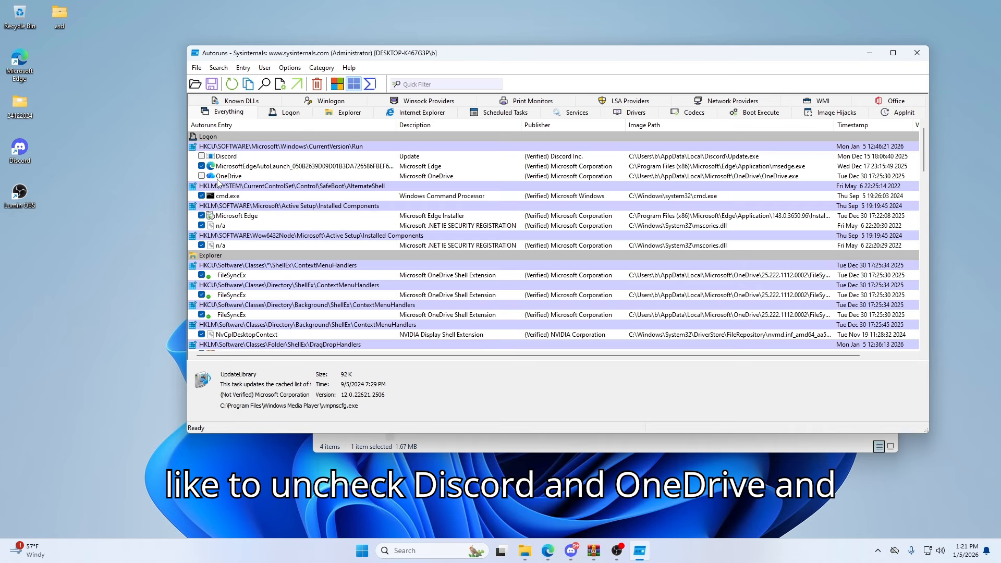
{"action": "scroll", "coordinate": [218, 181], "scroll_direction": "down", "scroll_amount": 1}
{"action": "left_click", "coordinate": [202, 136]}
{"action": "scroll", "coordinate": [304, 167], "scroll_direction": "up", "scroll_amount": 1}
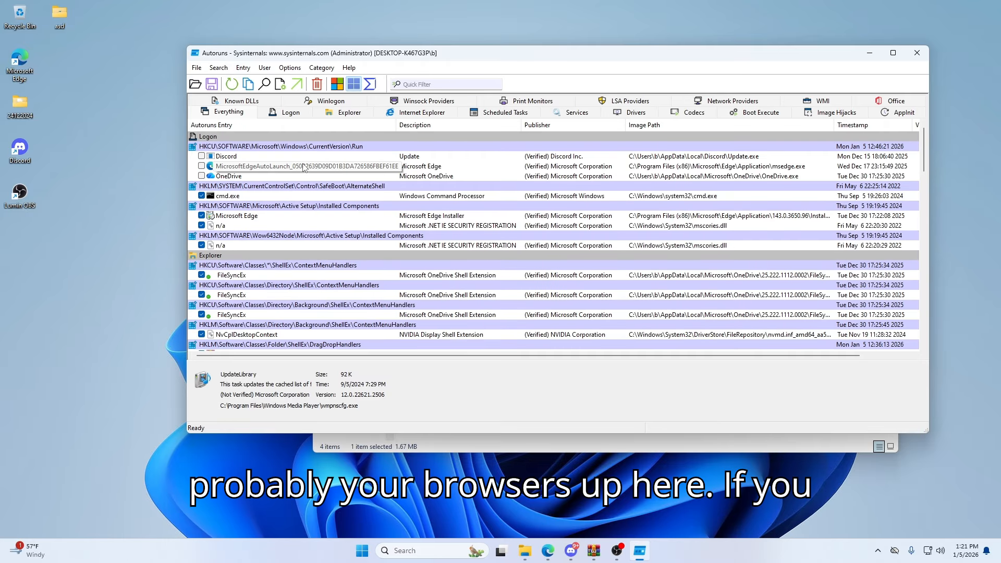
- Disable the Microsoft Edge entry under Installed Components and all three OneDrive FileSyncEx context menu handlers
{"action": "scroll", "coordinate": [256, 182], "scroll_direction": "down", "scroll_amount": 1}
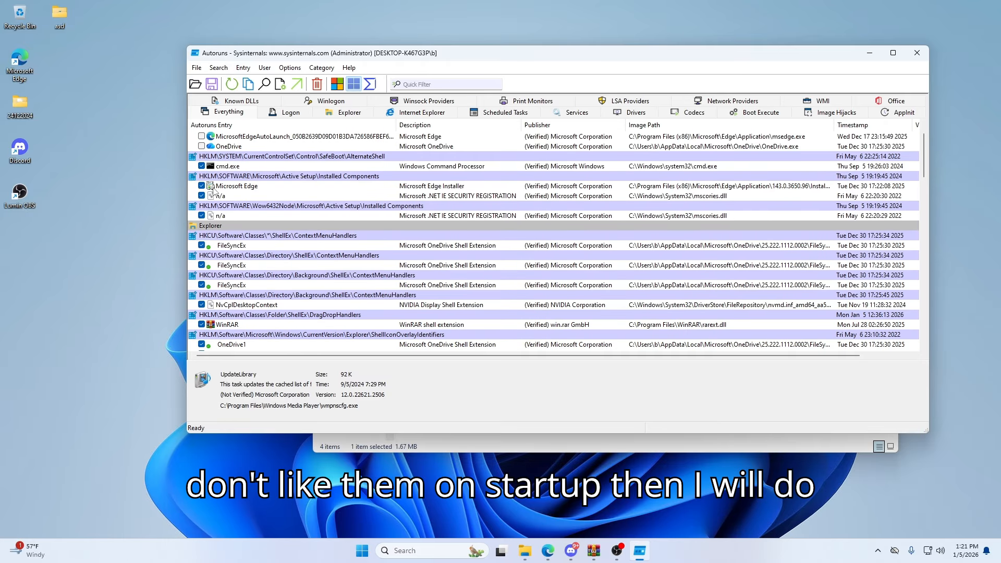
{"action": "scroll", "coordinate": [234, 211], "scroll_direction": "down", "scroll_amount": 1}
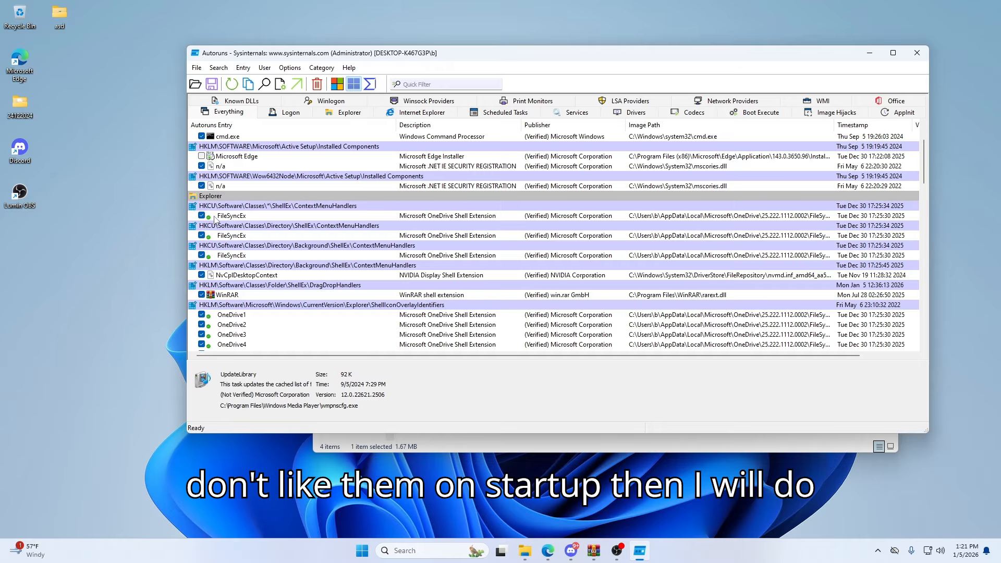
{"action": "left_click", "coordinate": [202, 215]}
{"action": "left_click", "coordinate": [201, 255]}
{"action": "scroll", "coordinate": [233, 229], "scroll_direction": "down", "scroll_amount": 2}
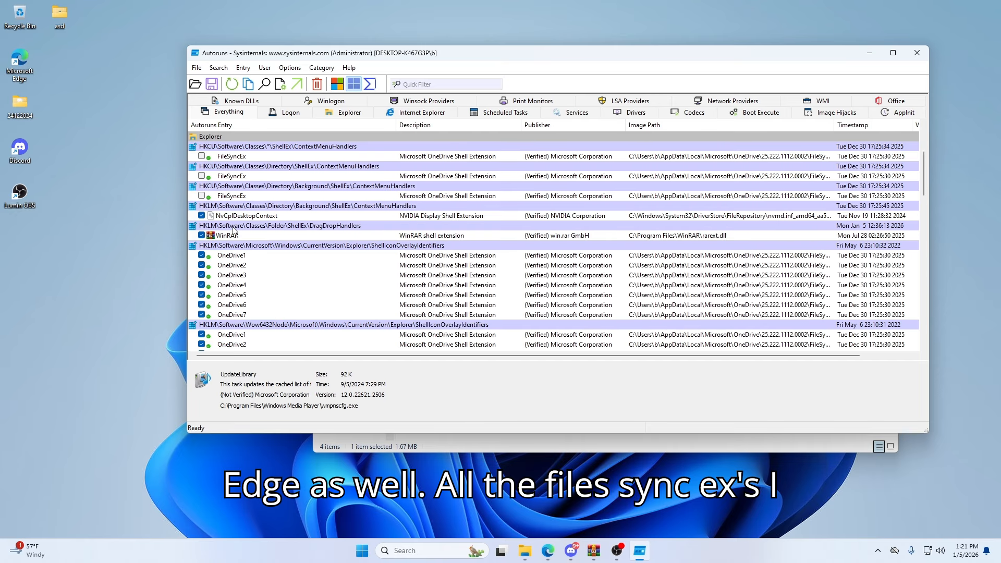
- Disable the WinRAR drag-and-drop handler and all OneDrive1 through OneDrive7 entries in both ShellIconOverlayIdentifiers groups
{"action": "left_click", "coordinate": [202, 236]}
{"action": "scroll", "coordinate": [212, 215], "scroll_direction": "down", "scroll_amount": 2}
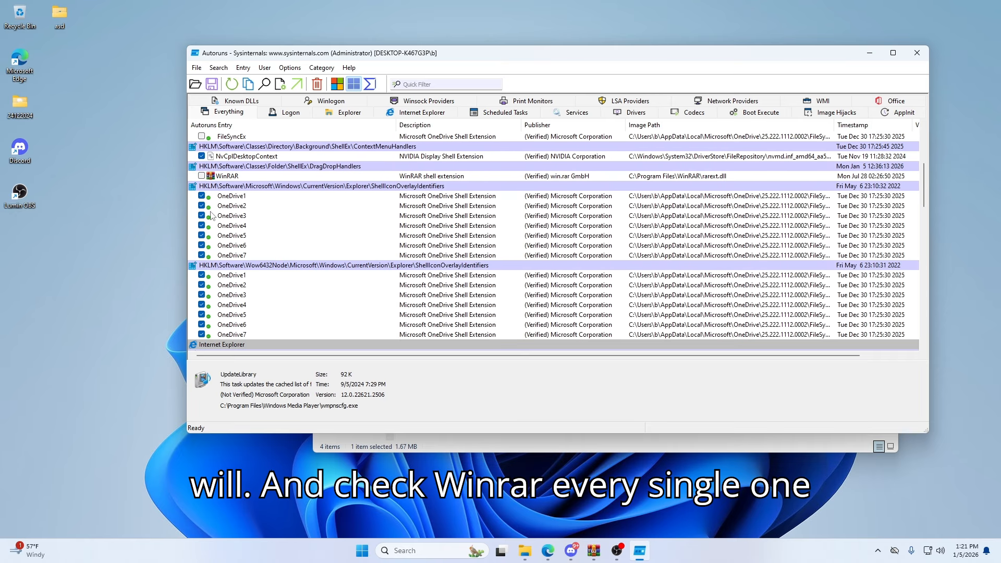
{"action": "left_click", "coordinate": [202, 215]}
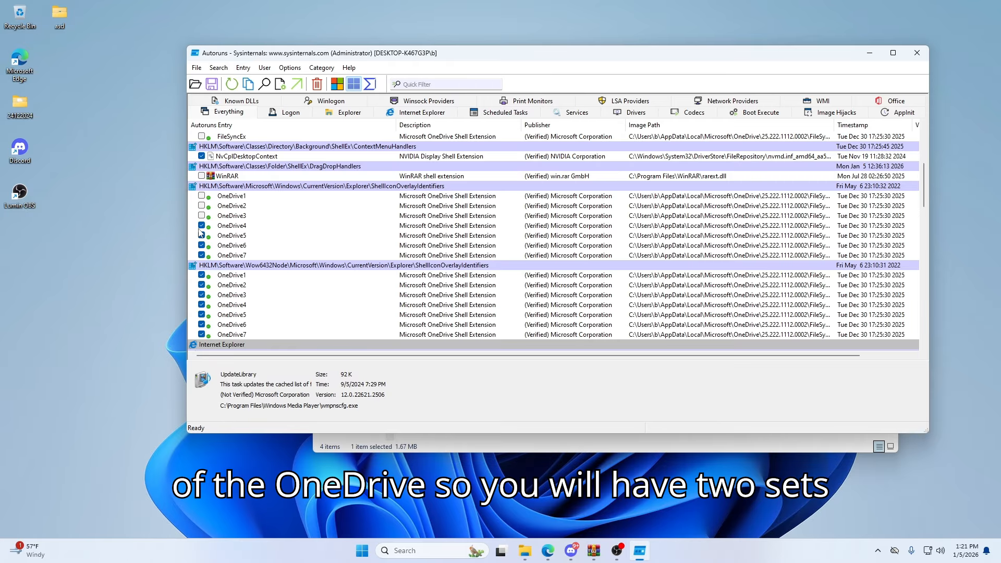
{"action": "left_click", "coordinate": [202, 255]}
{"action": "scroll", "coordinate": [202, 256], "scroll_direction": "down", "scroll_amount": 2}
{"action": "left_click", "coordinate": [202, 215]}
{"action": "left_click", "coordinate": [202, 226]}
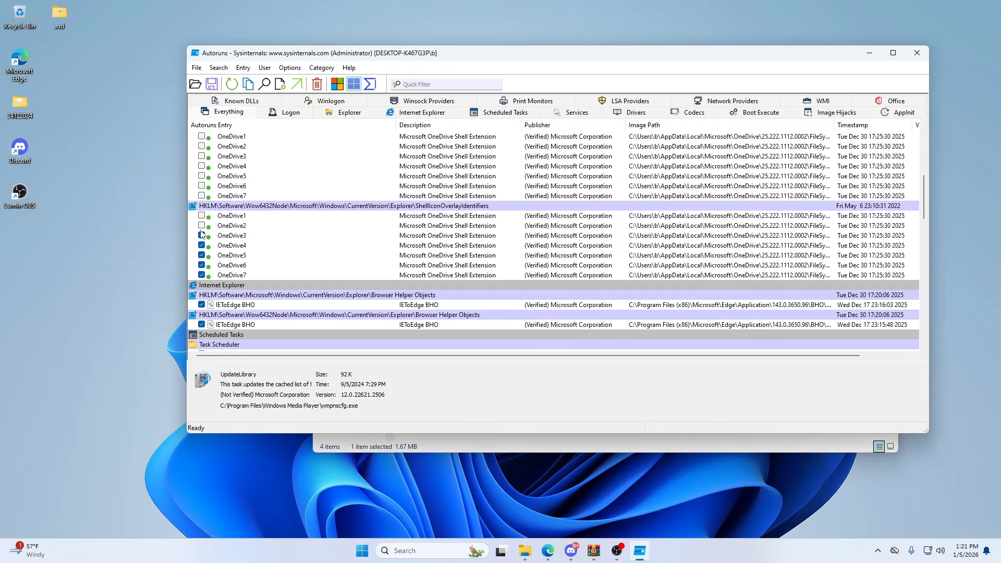
{"action": "left_click", "coordinate": [202, 275]}
- Disable the Microsoft Edge update services edgeupdate and edgeupdatem in the Services section
{"action": "scroll", "coordinate": [203, 277], "scroll_direction": "down", "scroll_amount": 9}
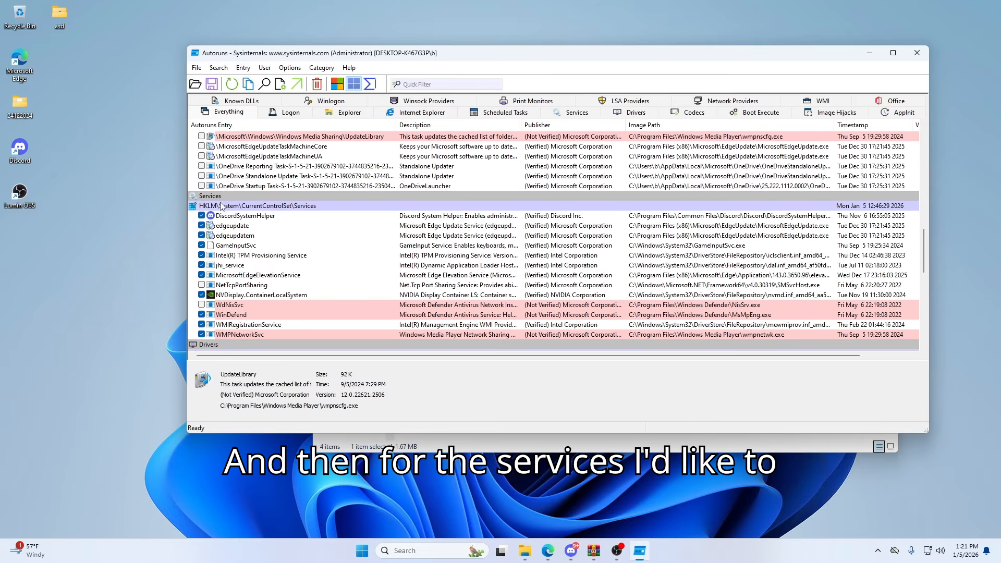
{"action": "left_click", "coordinate": [202, 235]}
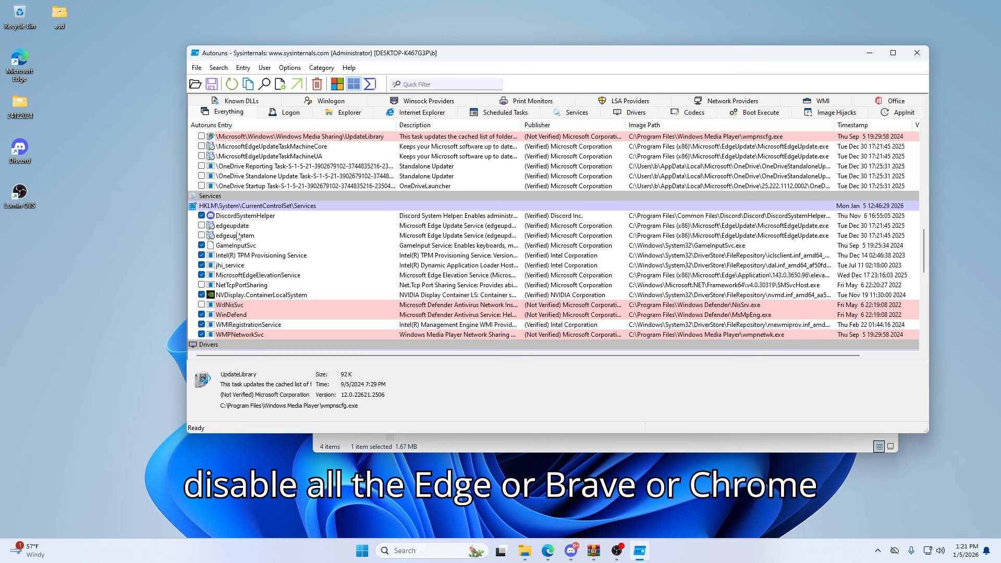
{"action": "scroll", "coordinate": [232, 256], "scroll_direction": "down", "scroll_amount": 1}
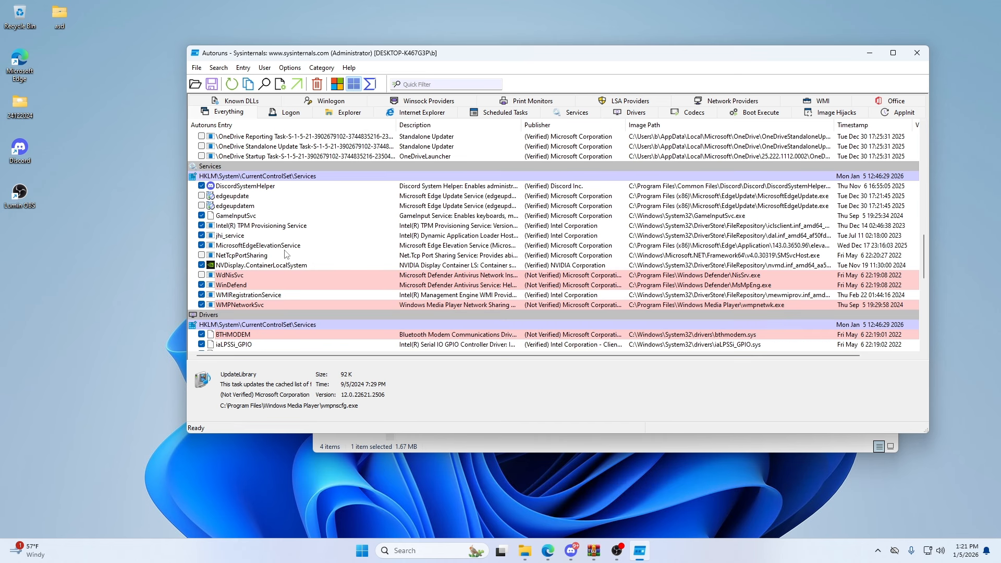
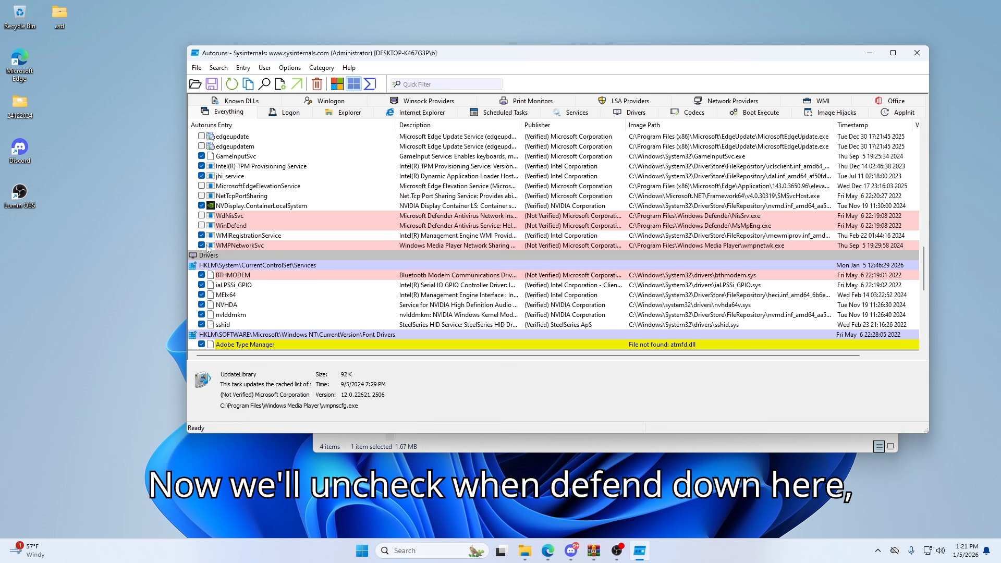
- Close Autoruns and open the 2. GPU folder of the Windows Updated Guide
{"action": "scroll", "coordinate": [208, 249], "scroll_direction": "down", "scroll_amount": 3}
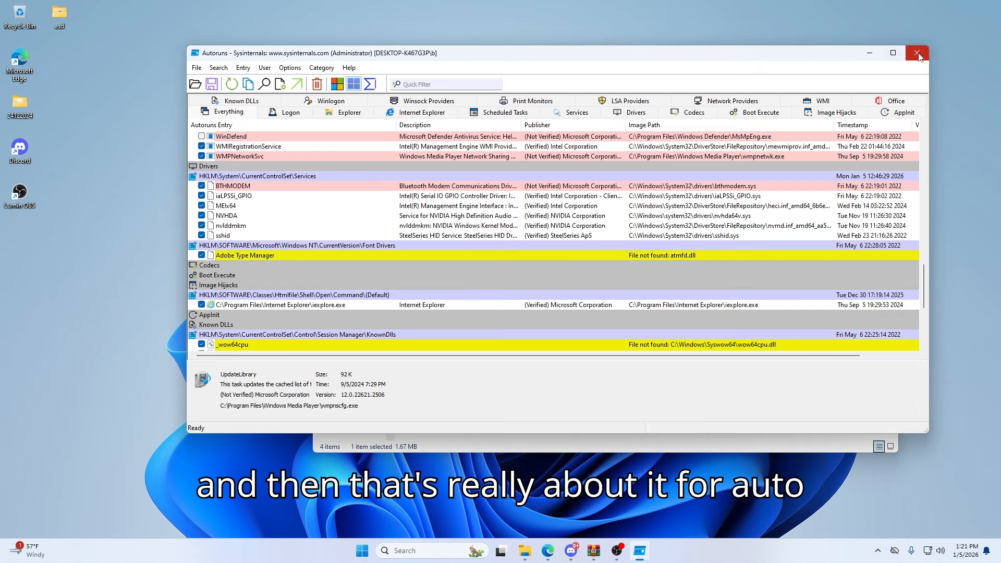
{"action": "left_click", "coordinate": [918, 53]}
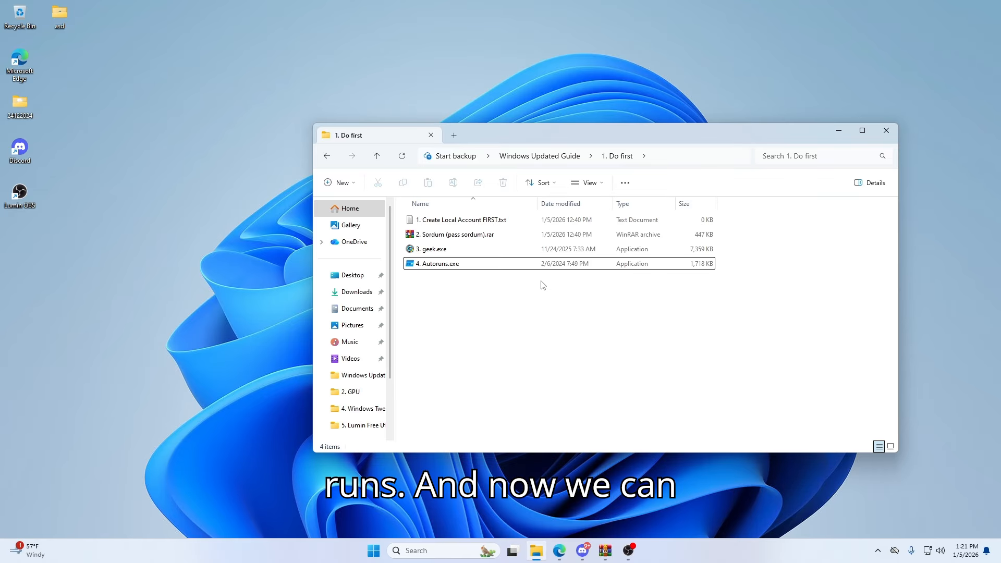
{"action": "key", "text": "alt+Left"}
{"action": "double_click", "coordinate": [457, 235]}
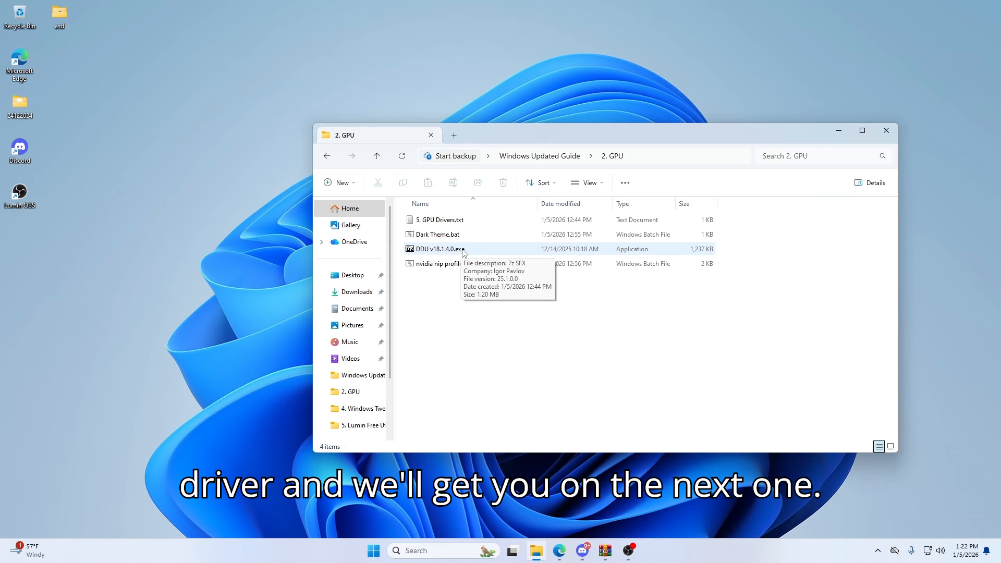
- Extract DDU v18.1.4.0.exe inside the 2. GPU folder and open the extracted DDU v18.1.4.0 folder
{"action": "double_click", "coordinate": [464, 251]}
{"action": "left_click", "coordinate": [511, 295]}
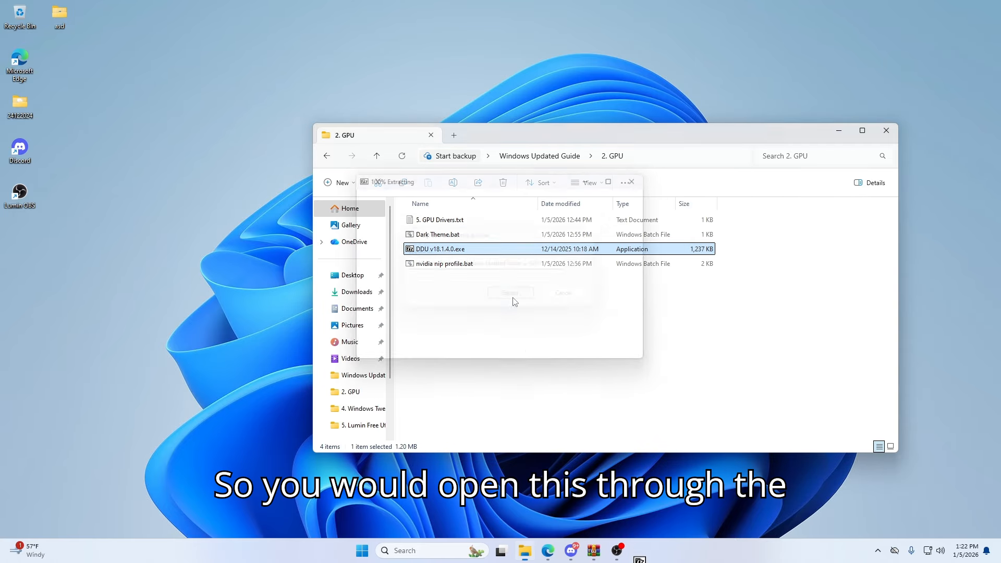
{"action": "left_click", "coordinate": [471, 295]}
{"action": "double_click", "coordinate": [435, 220]}
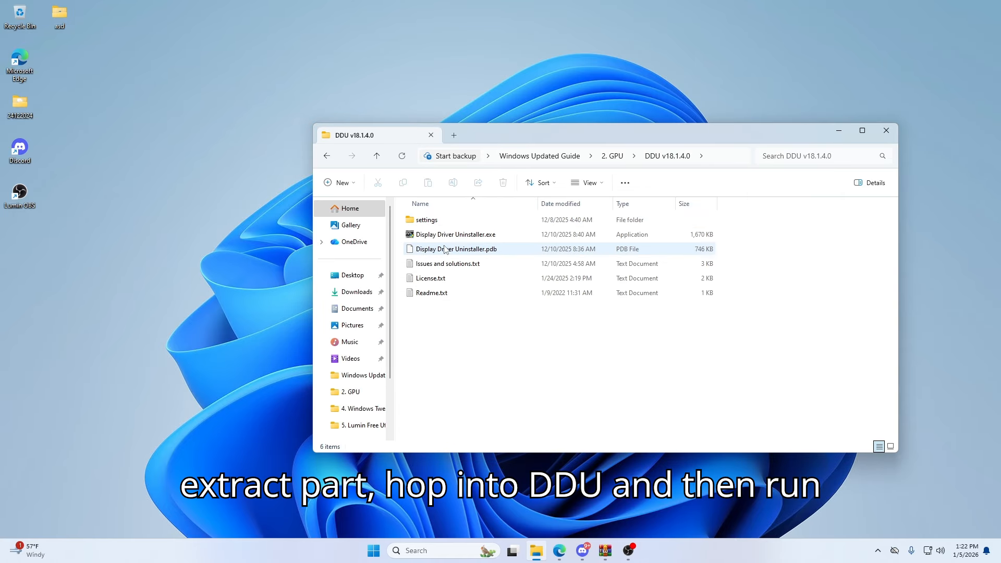
- Run Display Driver Uninstaller.exe as administrator
{"action": "left_click", "coordinate": [443, 234]}
{"action": "right_click", "coordinate": [444, 235]}
{"action": "left_click", "coordinate": [498, 307]}
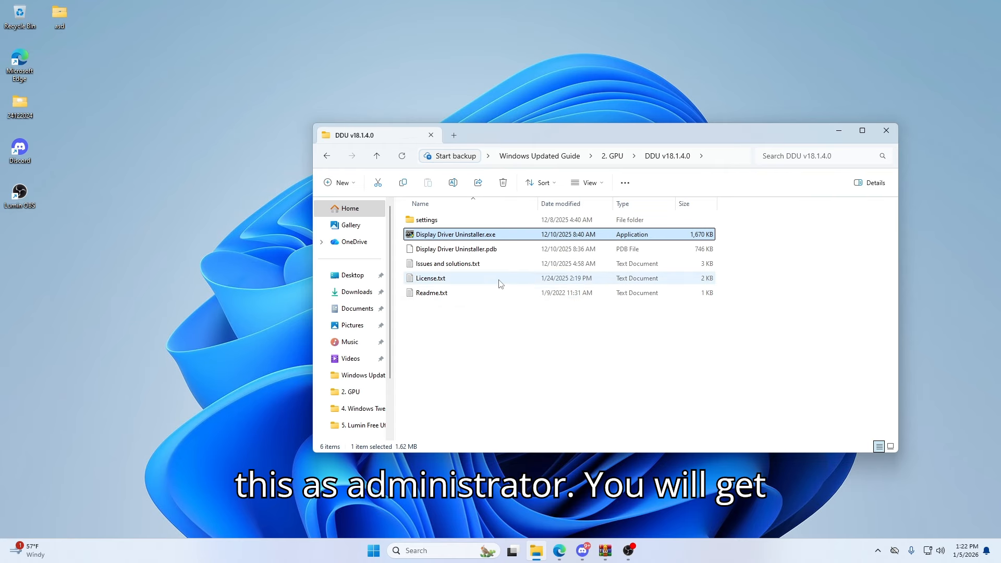
{"action": "left_click", "coordinate": [571, 336]}
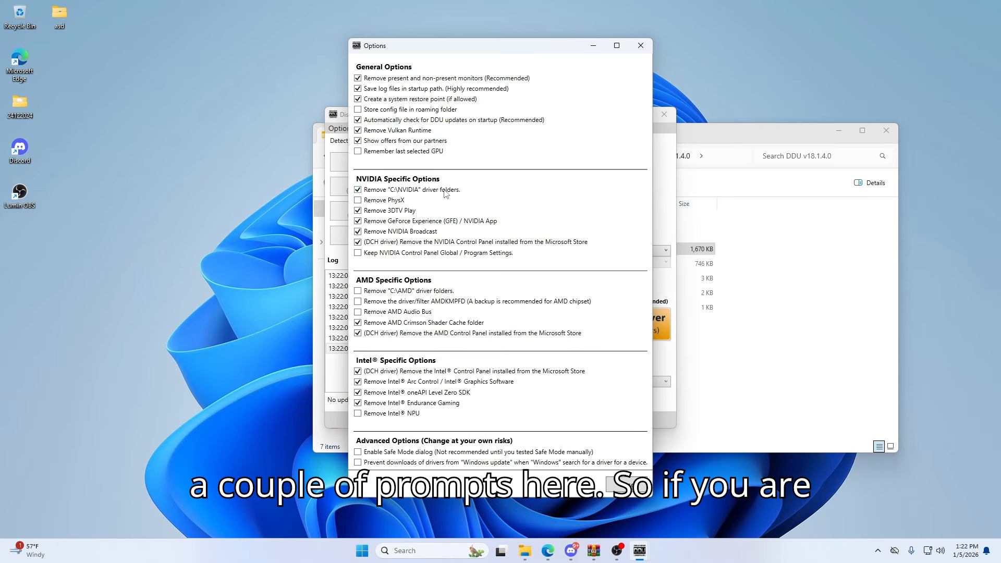
- Enable removal of the C:\AMD driver folders, the AMDKMPFD driver/filter and the AMD Audio Bus in the DDU options, and close them
{"action": "left_click", "coordinate": [379, 291]}
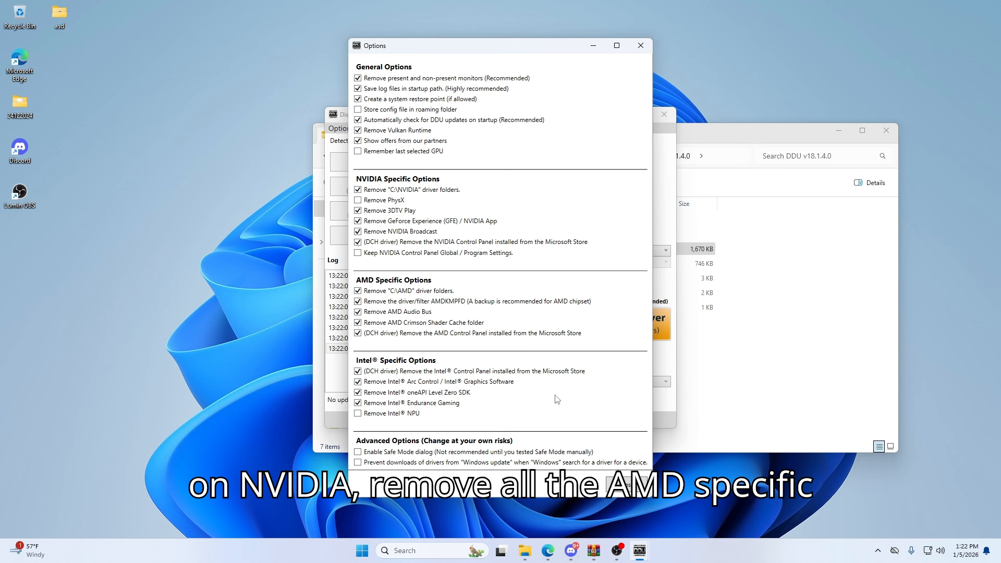
{"action": "left_click", "coordinate": [626, 485]}
{"action": "left_click", "coordinate": [582, 316]}
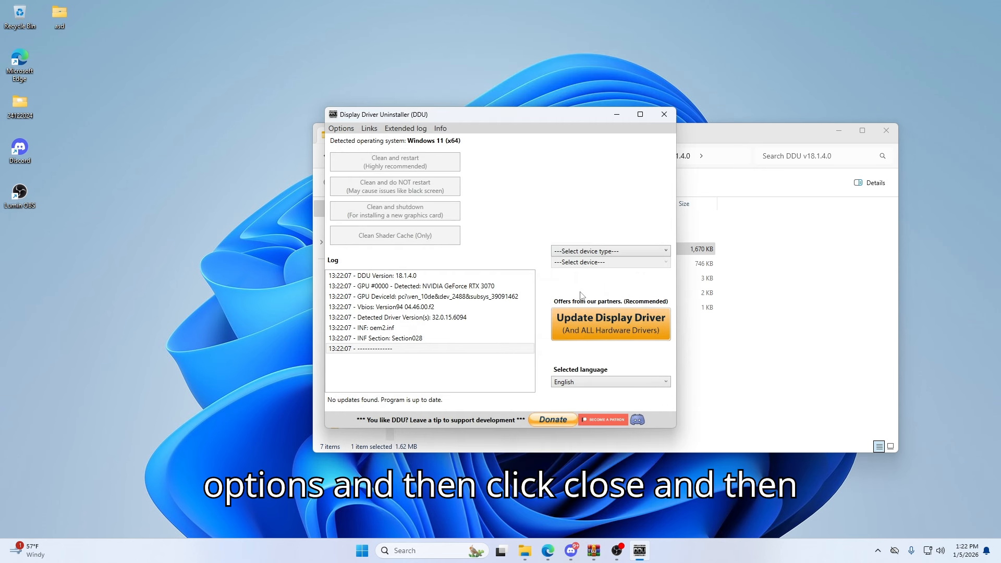
- Select GPU as the device type in Display Driver Uninstaller and close the program without cleaning
{"action": "left_click", "coordinate": [578, 252]}
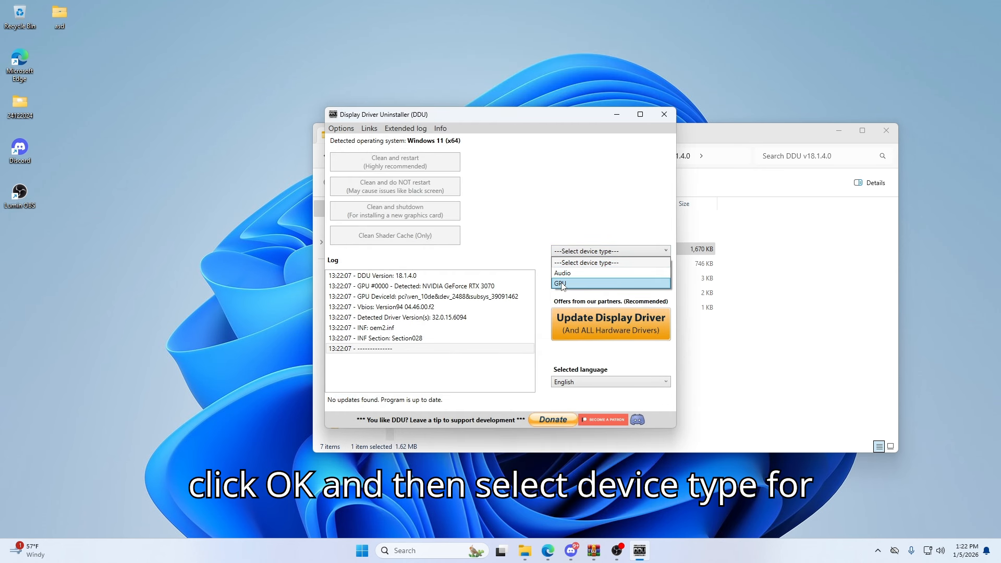
{"action": "left_click", "coordinate": [561, 284]}
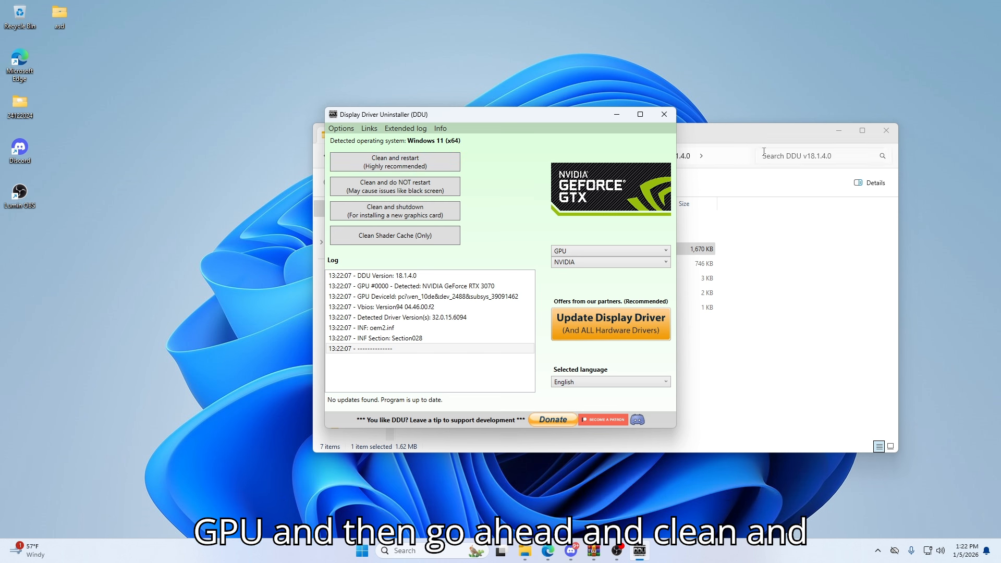
{"action": "left_click", "coordinate": [664, 114]}
{"action": "left_click_drag", "start_coordinate": [513, 328], "coordinate": [552, 332]}
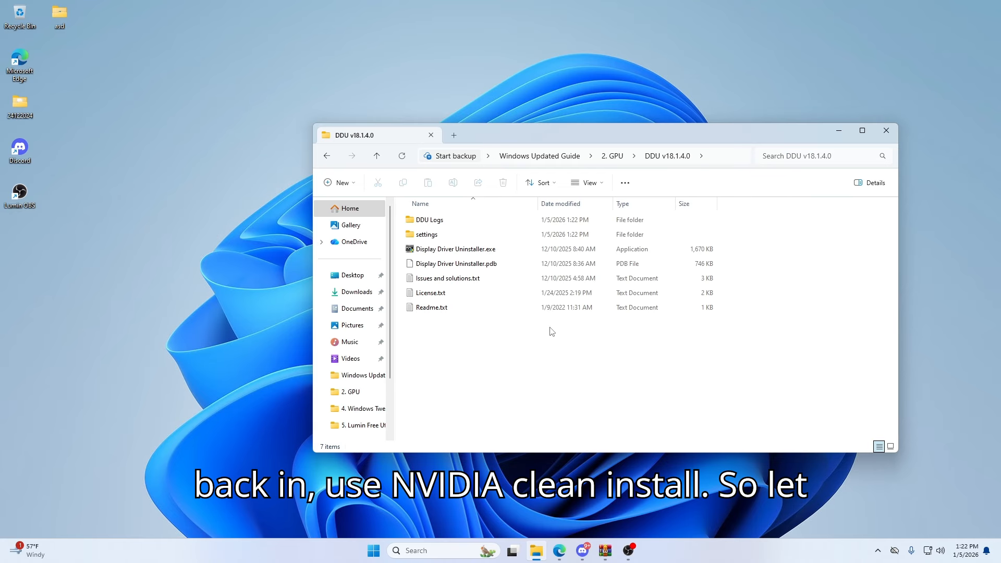
- Put the NVCleanstall_1.19.0.exe downloaded in Edge into the 2. GPU folder and run it as administrator
{"action": "key", "text": "alt+Left"}
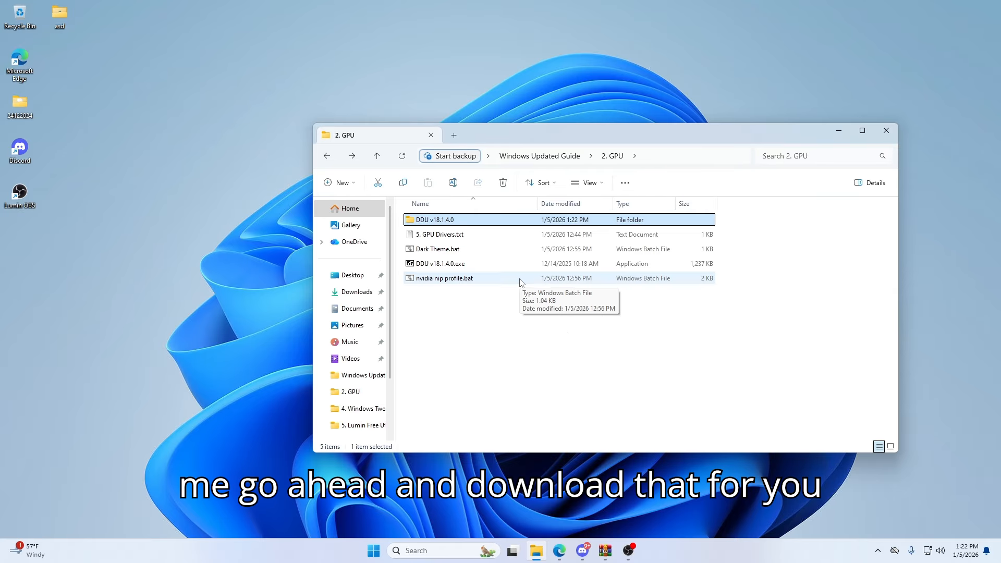
{"action": "left_click", "coordinate": [560, 551]}
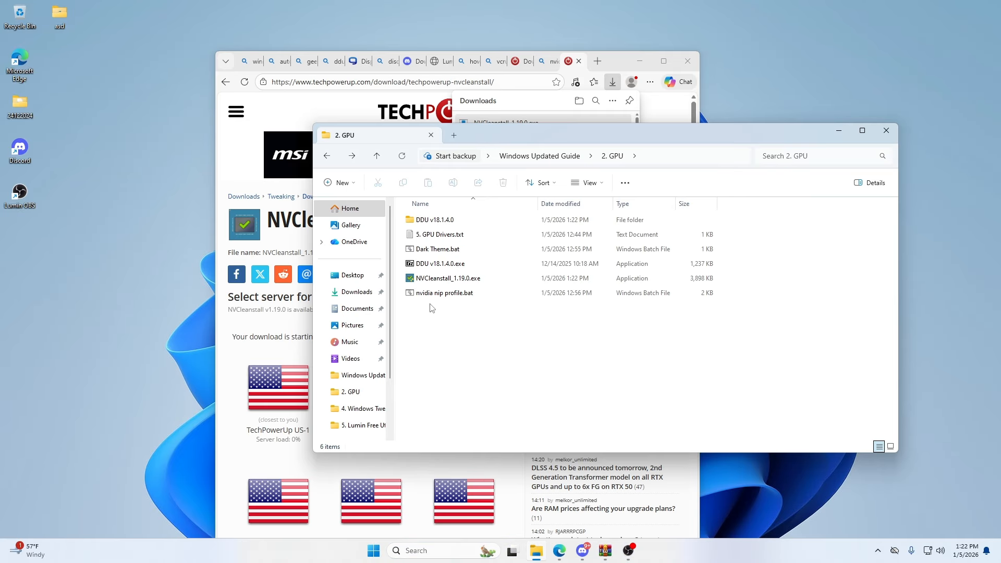
{"action": "left_click", "coordinate": [455, 280]}
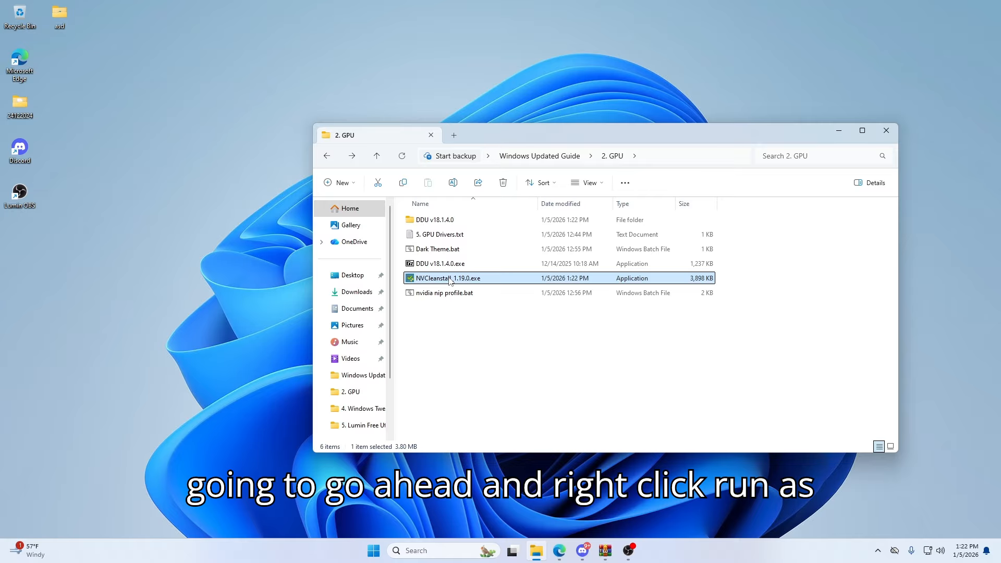
{"action": "right_click", "coordinate": [454, 282]}
{"action": "left_click", "coordinate": [484, 347]}
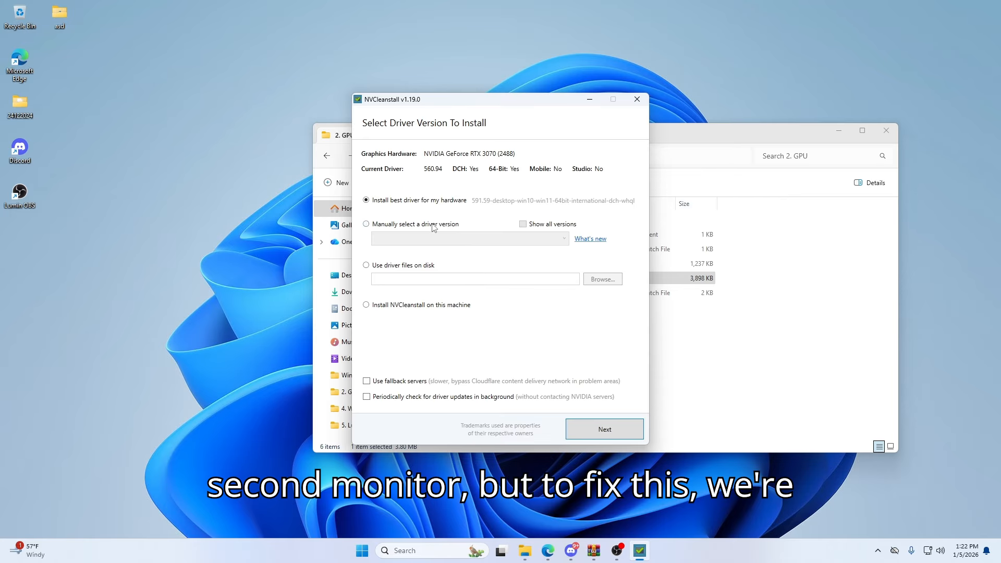
- Choose a driver version manually from all versions: 581.29, Windows 10/11, 64 bit, Desktop, DCH
{"action": "left_click", "coordinate": [415, 225]}
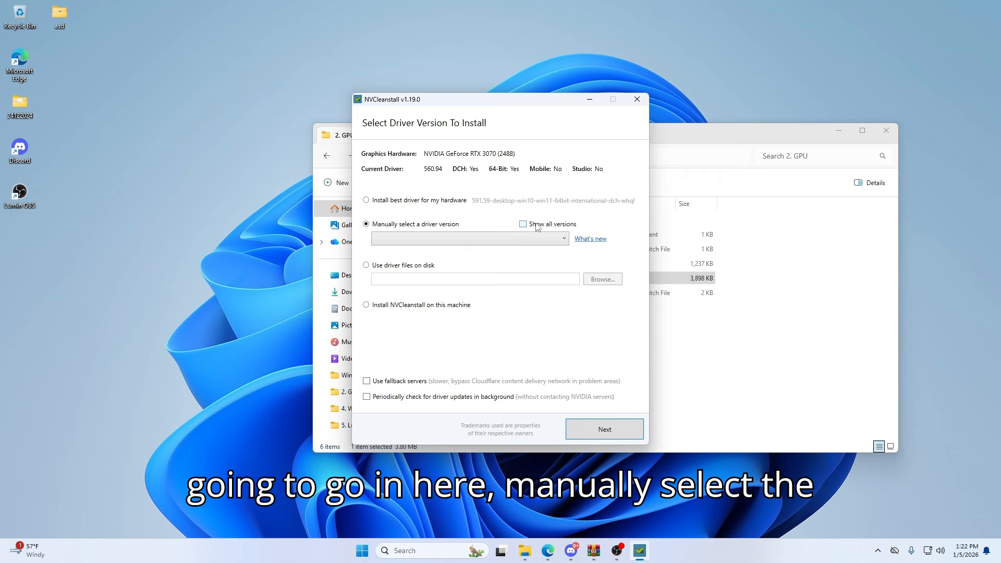
{"action": "left_click", "coordinate": [508, 239]}
{"action": "scroll", "coordinate": [462, 307], "scroll_direction": "down", "scroll_amount": 1}
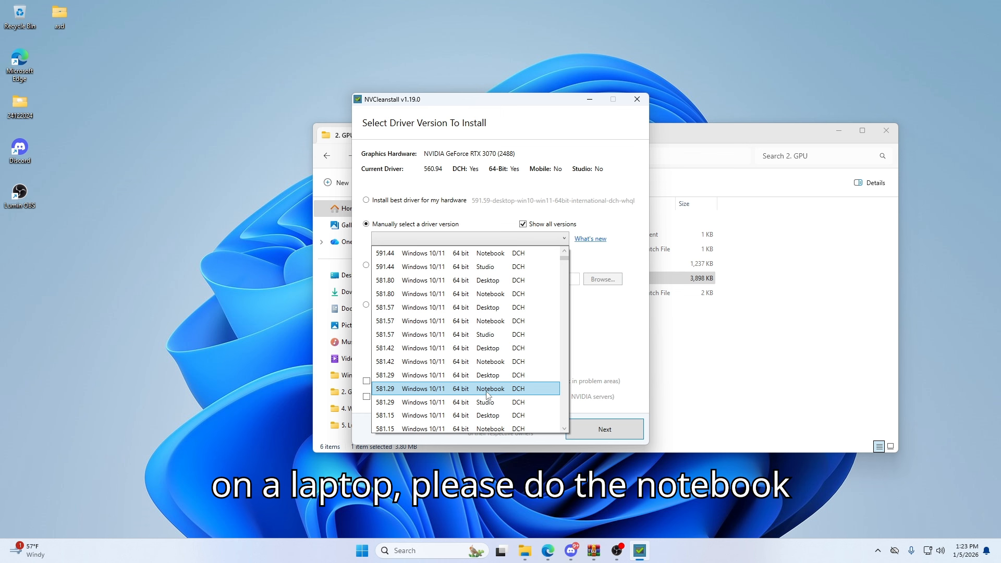
{"action": "left_click", "coordinate": [488, 376]}
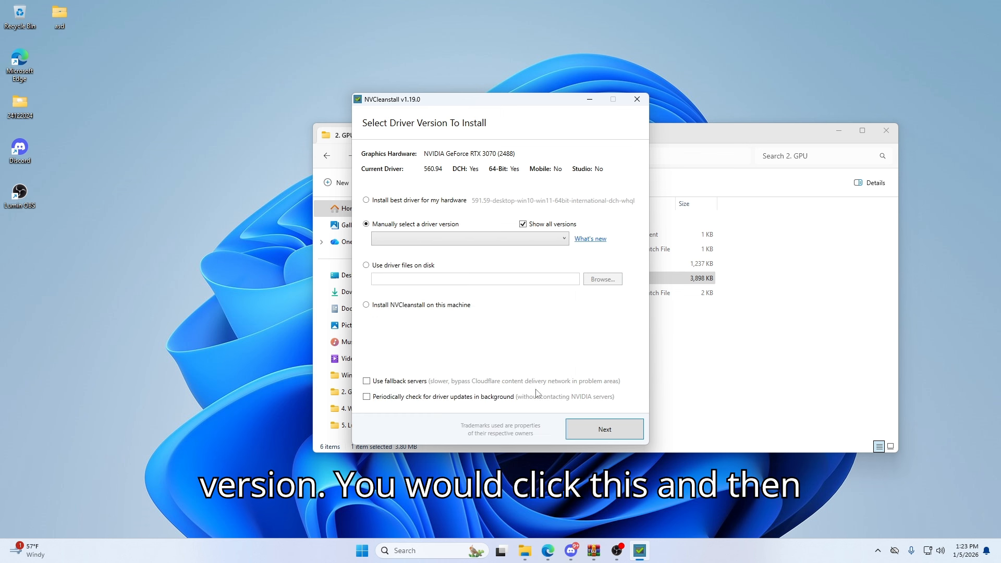
- Proceed to the components, keep the minimum selection plus Legacy Control Panel, and continue to the installation tweaks
{"action": "left_click", "coordinate": [605, 430]}
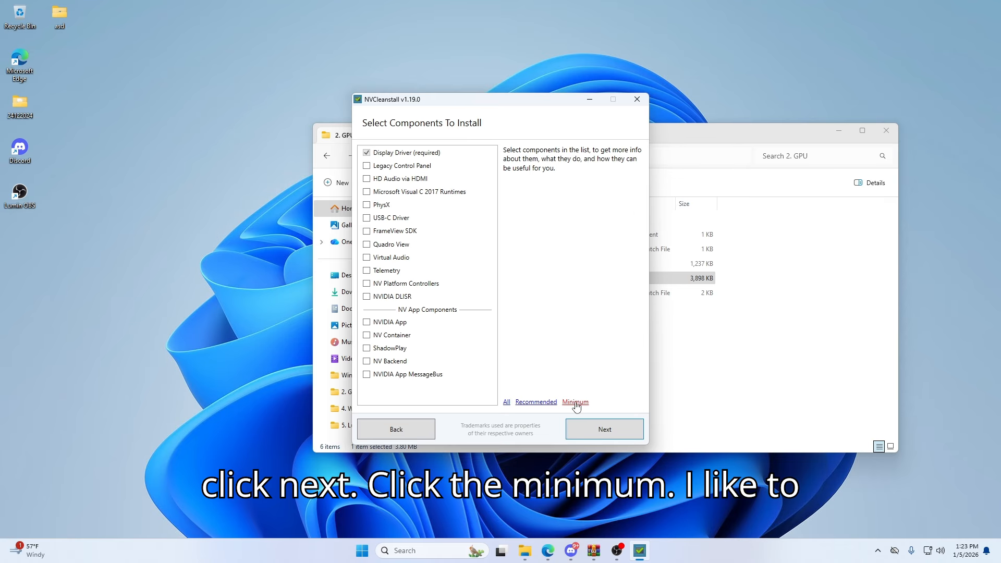
{"action": "left_click", "coordinate": [368, 166]}
{"action": "left_click", "coordinate": [608, 431]}
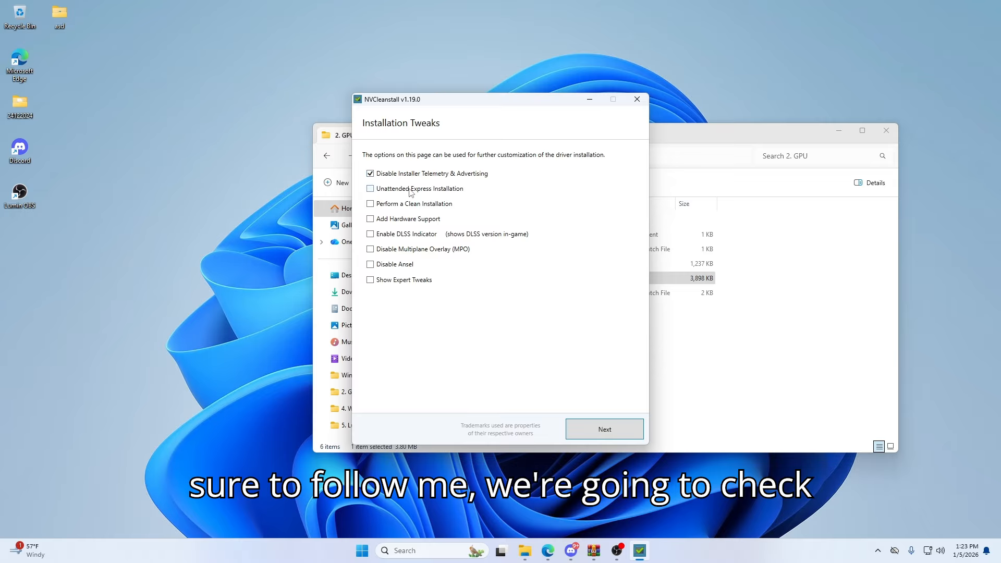
- Enable Unattended Express Installation and Perform a Clean Installation, show the expert tweaks and enable Disable Driver Telemetry
{"action": "left_click", "coordinate": [410, 191]}
{"action": "left_click", "coordinate": [419, 208]}
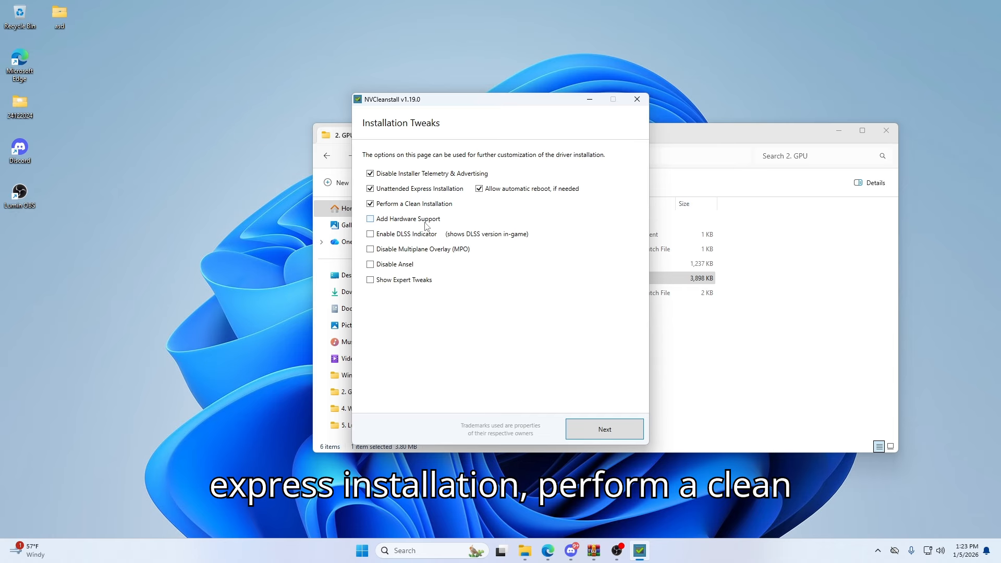
{"action": "left_click", "coordinate": [399, 280]}
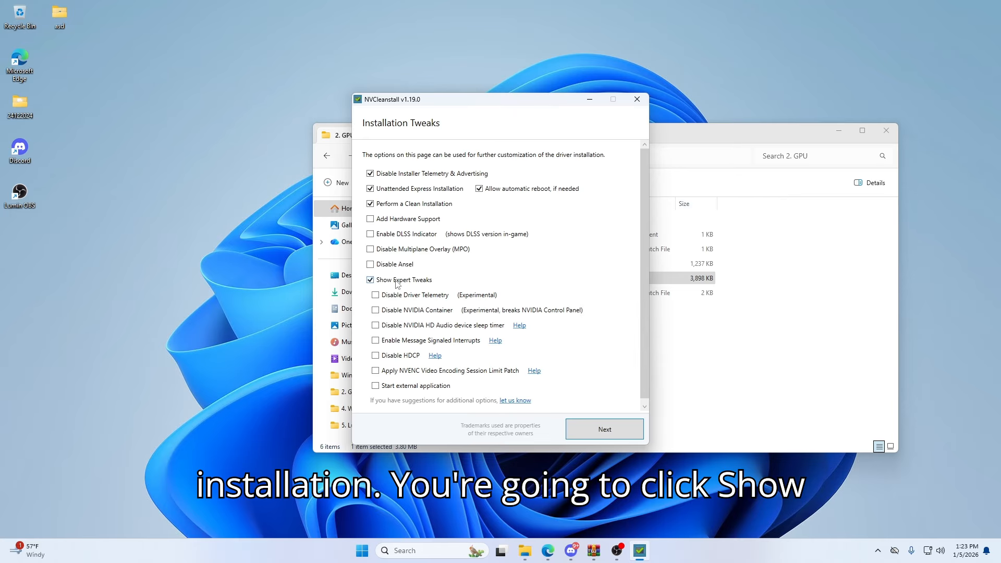
{"action": "left_click", "coordinate": [411, 292]}
- Enable Message Signaled Interrupts, the Easy-Anti-Cheat compatible signing method and automatic acceptance of the "driver unsigned" warning, and confirm the tweaks
{"action": "scroll", "coordinate": [421, 248], "scroll_direction": "down", "scroll_amount": 1}
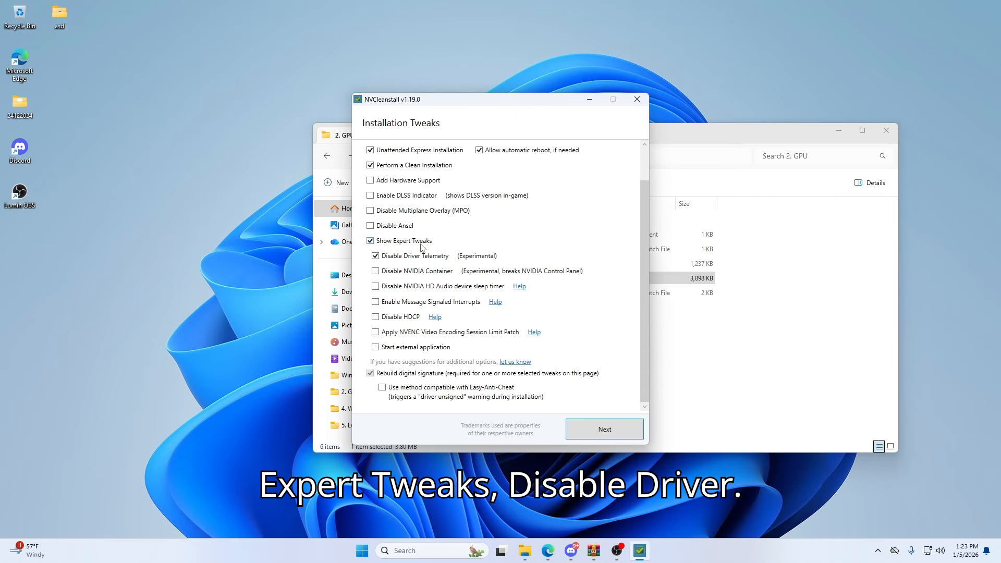
{"action": "left_click", "coordinate": [419, 304]}
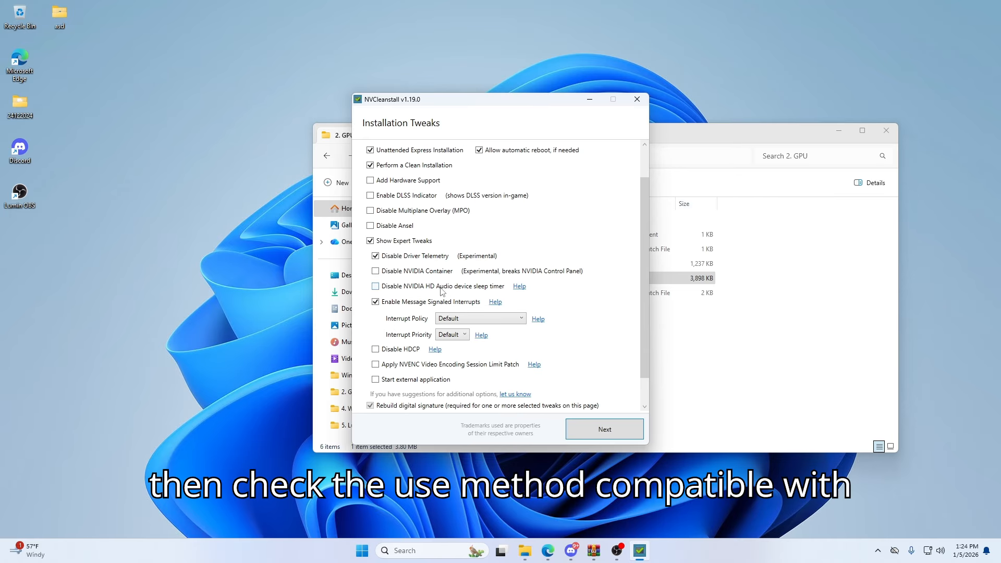
{"action": "scroll", "coordinate": [442, 292], "scroll_direction": "down", "scroll_amount": 1}
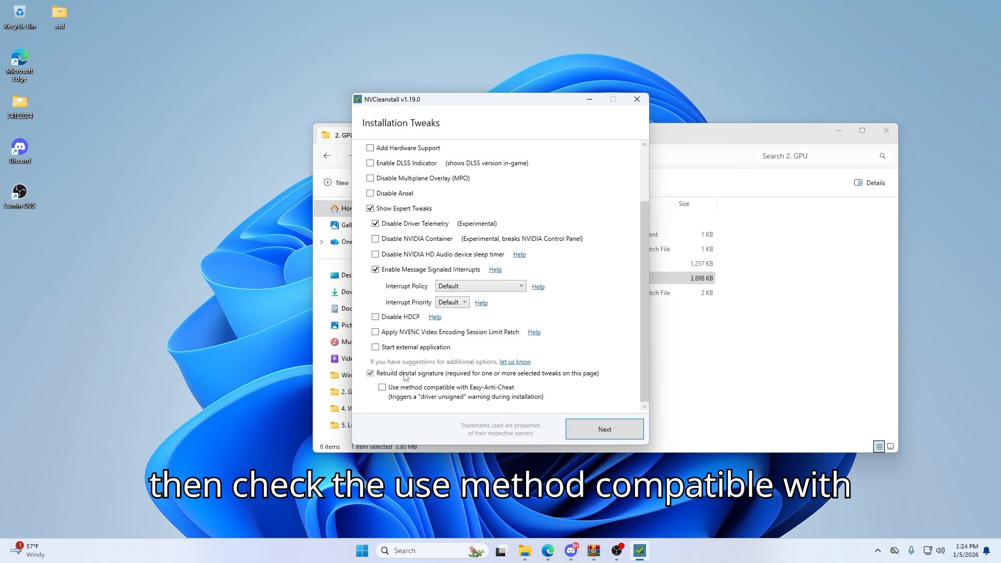
{"action": "left_click", "coordinate": [383, 388]}
{"action": "scroll", "coordinate": [396, 402], "scroll_direction": "down", "scroll_amount": 1}
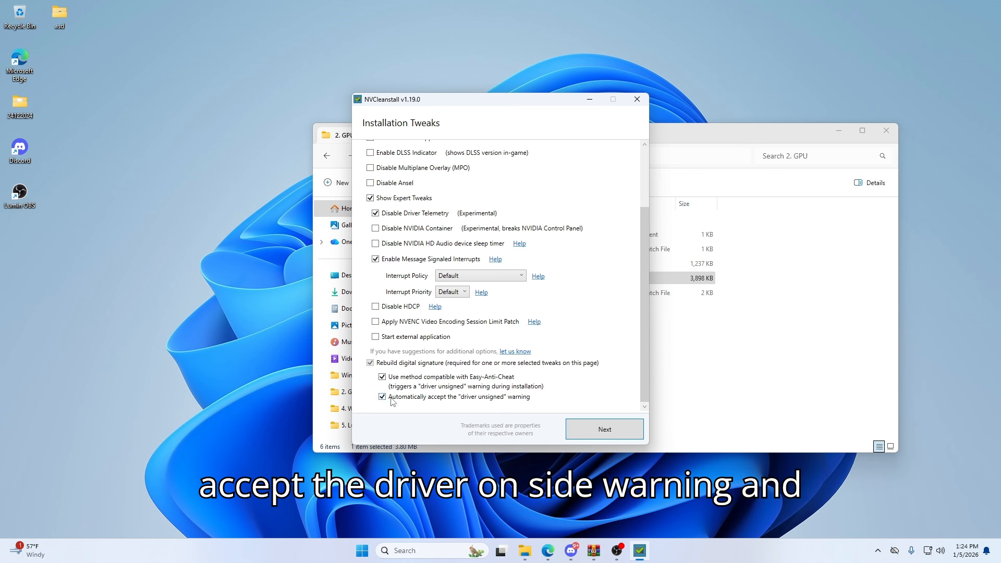
{"action": "left_click", "coordinate": [590, 429]}
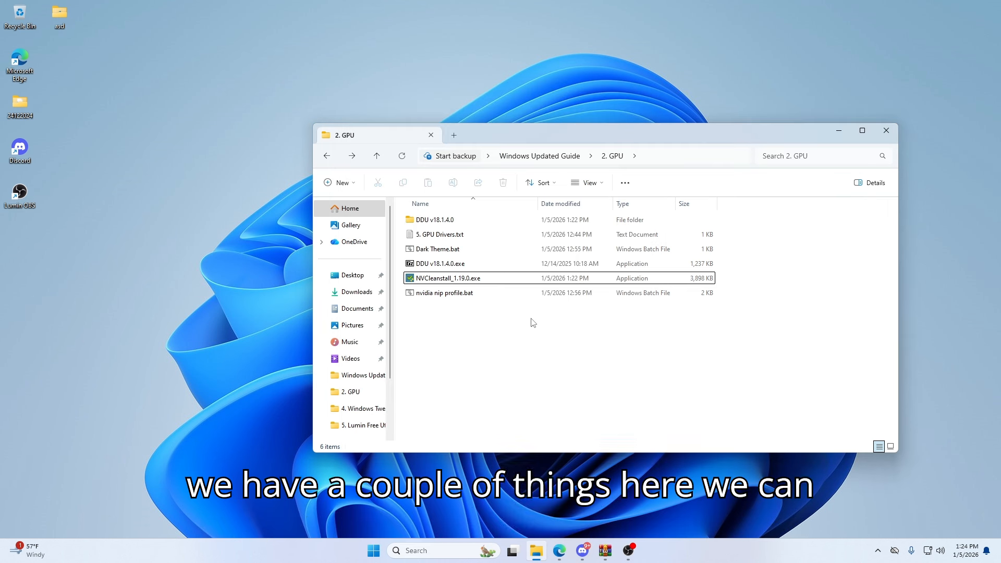
- Run Dark Theme.bat from the 2. GPU folder as administrator
{"action": "left_click", "coordinate": [459, 250]}
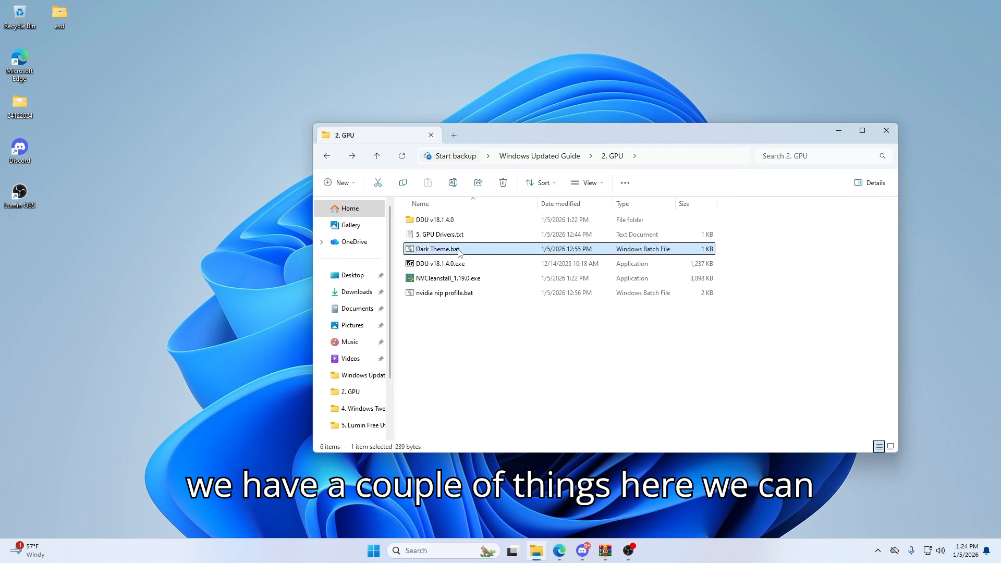
{"action": "right_click", "coordinate": [454, 252]}
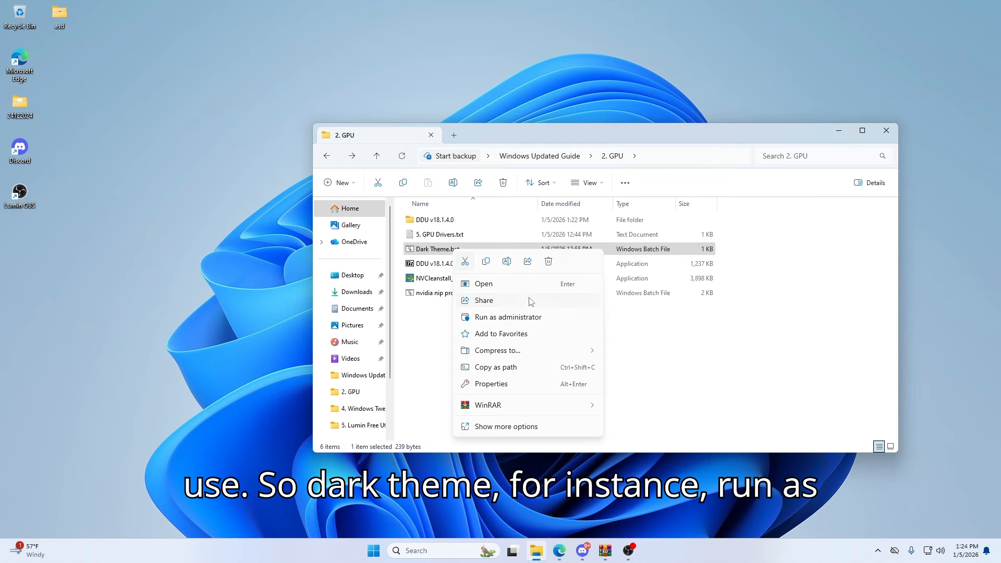
{"action": "left_click", "coordinate": [508, 318]}
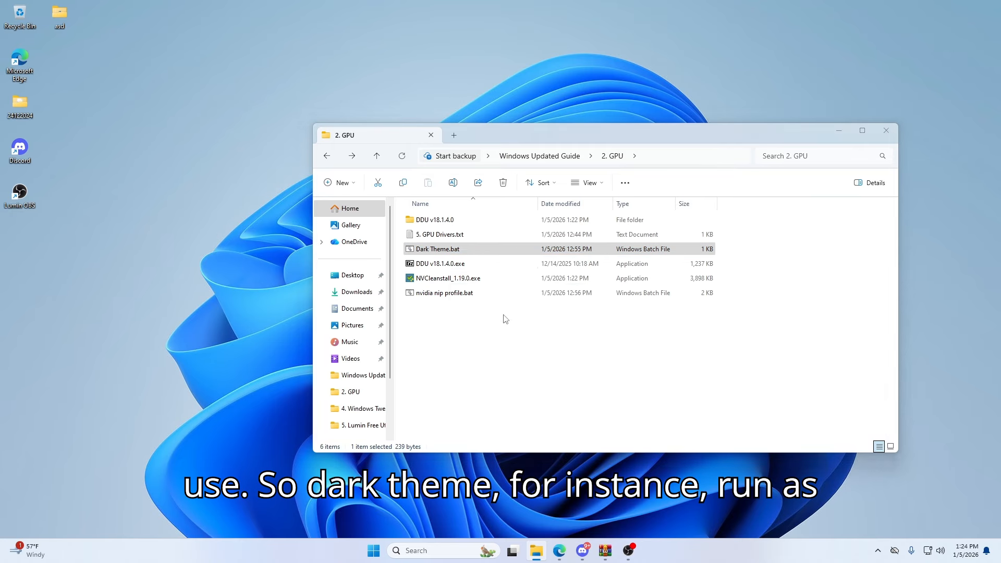
- Open Task Manager, filter the processes by "explo" and restart Windows Explorer
{"action": "left_click", "coordinate": [415, 550]}
{"action": "type", "text": "task"}
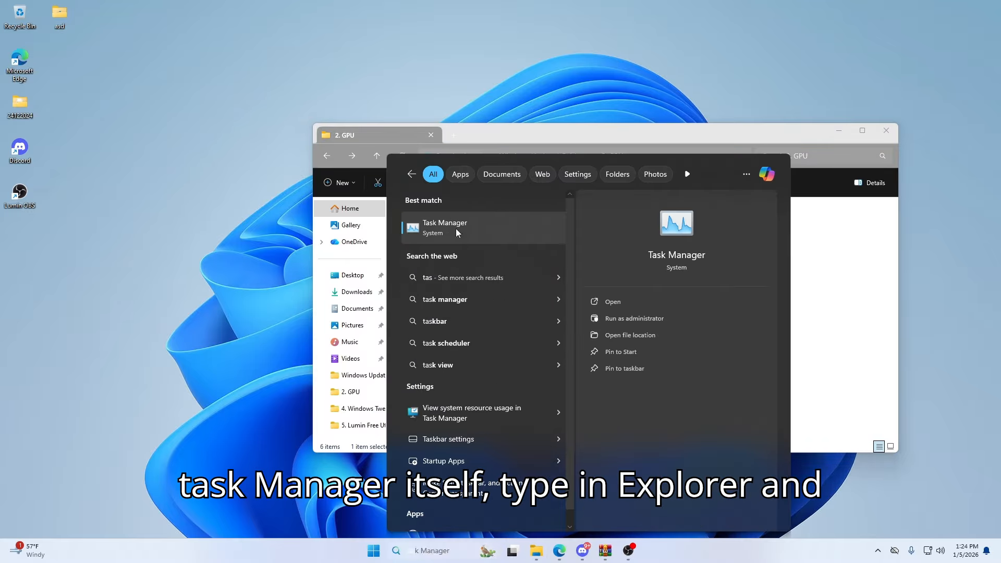
{"action": "left_click", "coordinate": [455, 228]}
{"action": "left_click", "coordinate": [593, 84]}
{"action": "type", "text": "explo"}
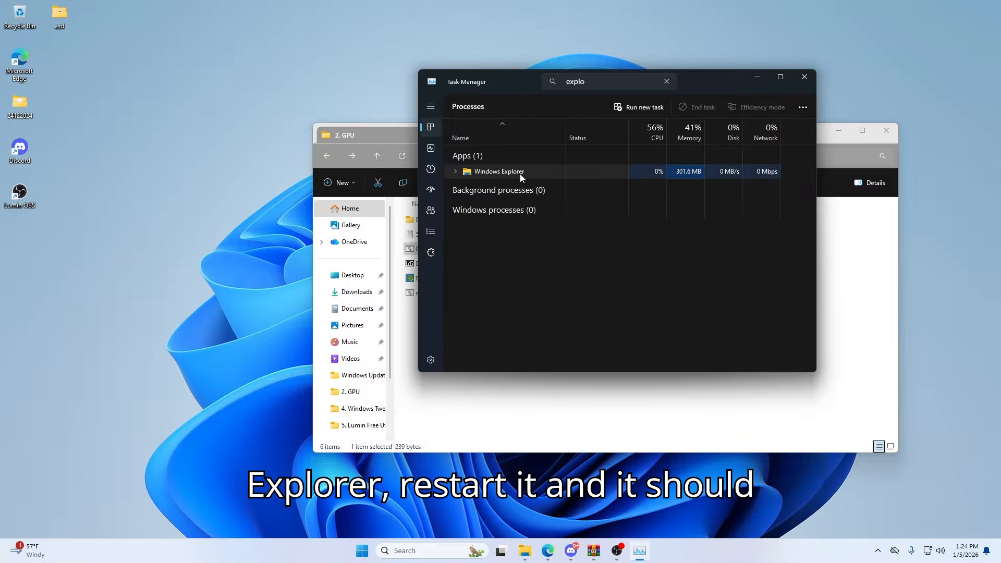
{"action": "right_click", "coordinate": [521, 173]}
{"action": "left_click", "coordinate": [571, 192]}
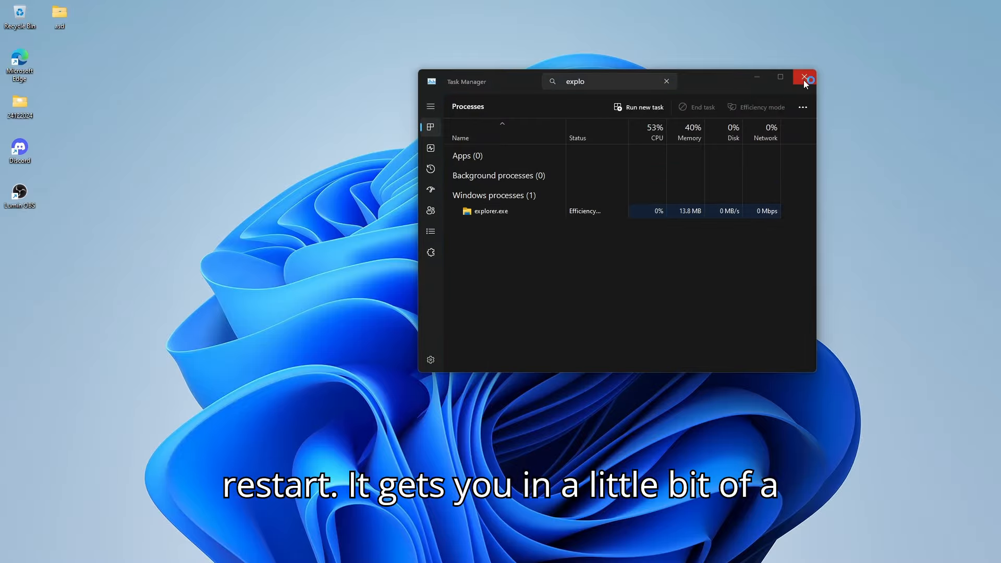
- Close Task Manager and reopen the Windows Updated Guide folder from the desktop
{"action": "left_click", "coordinate": [805, 79]}
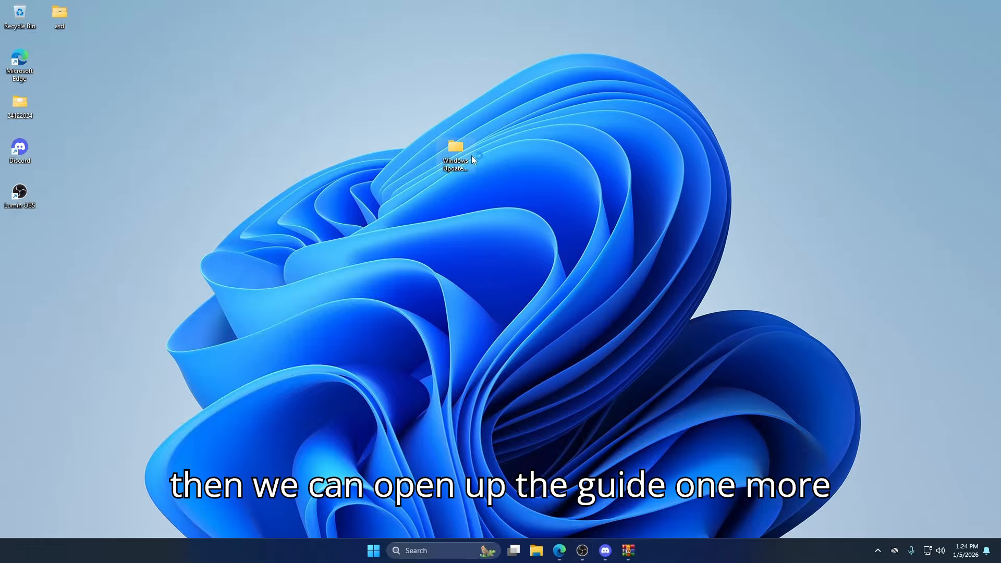
{"action": "double_click", "coordinate": [473, 159]}
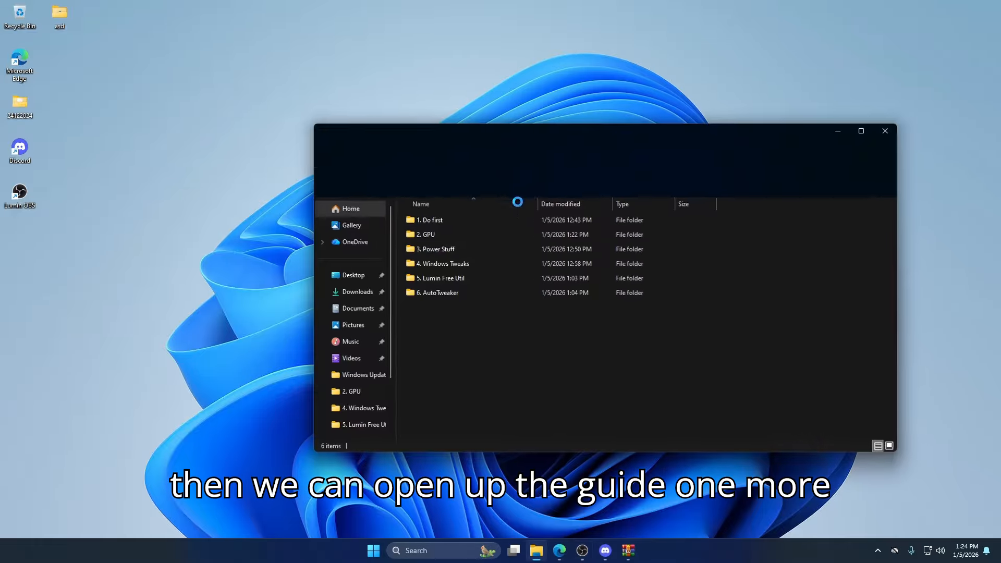
- Run nvidia nip profile.bat from the 2. GPU folder as administrator and acknowledge the profile import
{"action": "double_click", "coordinate": [469, 234]}
{"action": "left_click", "coordinate": [446, 293]}
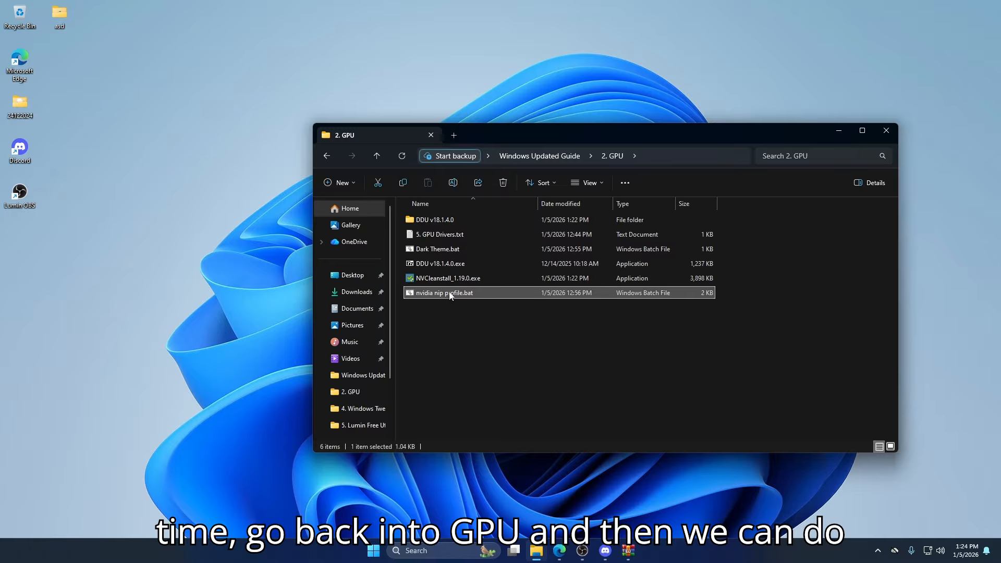
{"action": "right_click", "coordinate": [444, 295]}
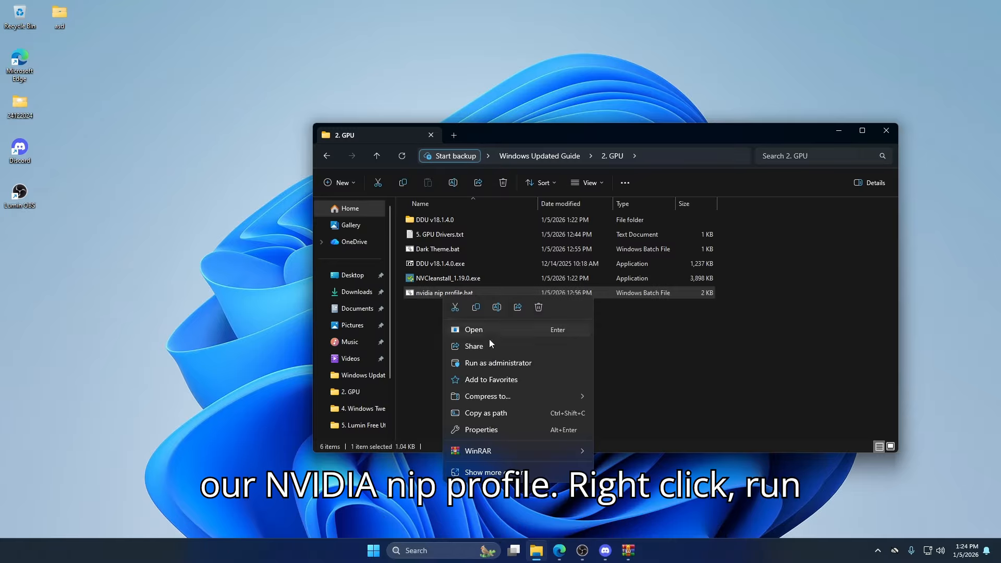
{"action": "left_click", "coordinate": [483, 361]}
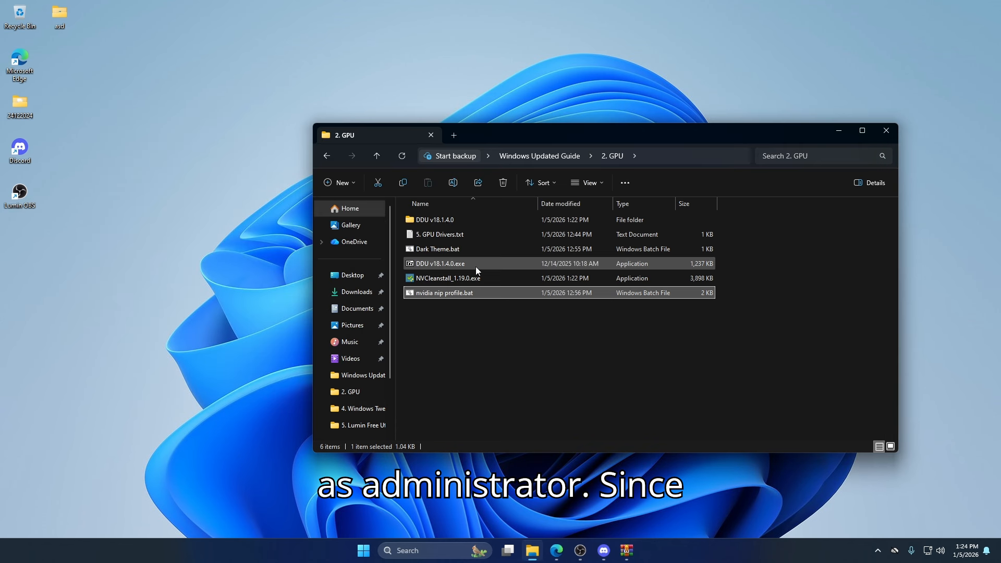
{"action": "left_click", "coordinate": [533, 311]}
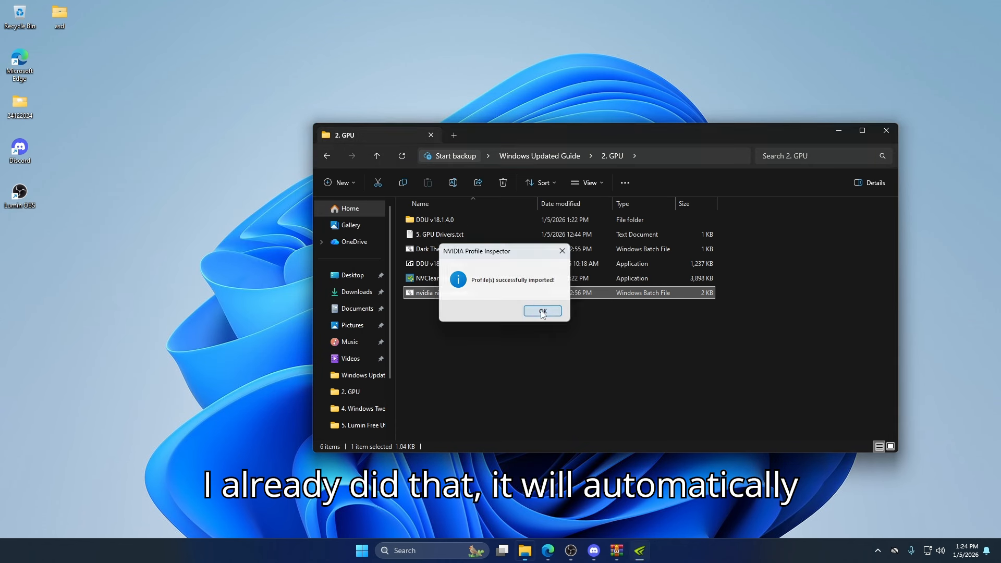
- Move the folder window aside, open NVIDIA Control Panel from the desktop and reposition its window clear of the folder
{"action": "left_click_drag", "start_coordinate": [559, 125], "coordinate": [316, 173]}
{"action": "left_click", "coordinate": [709, 135]}
{"action": "right_click", "coordinate": [709, 135]}
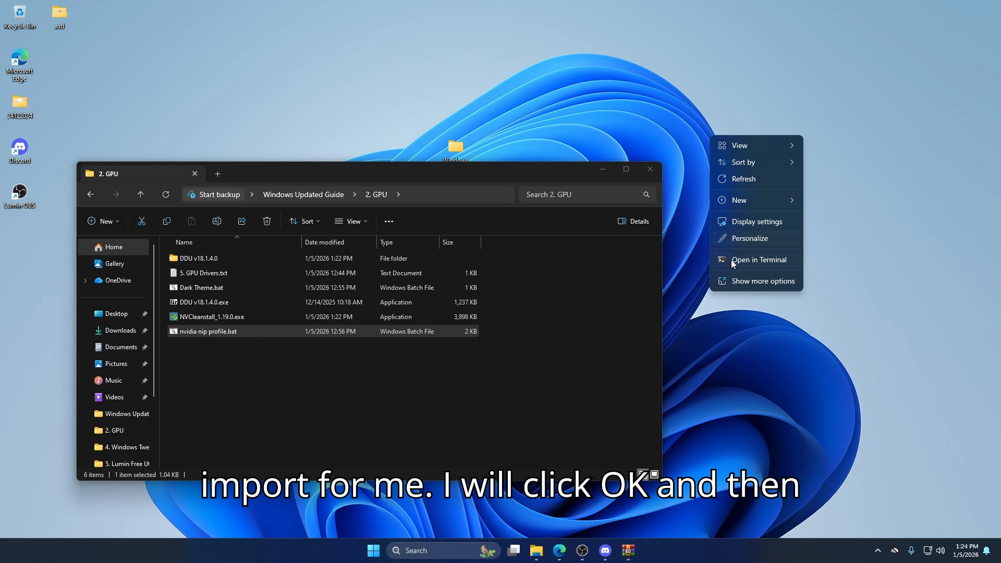
{"action": "left_click", "coordinate": [728, 281]}
{"action": "left_click", "coordinate": [743, 209]}
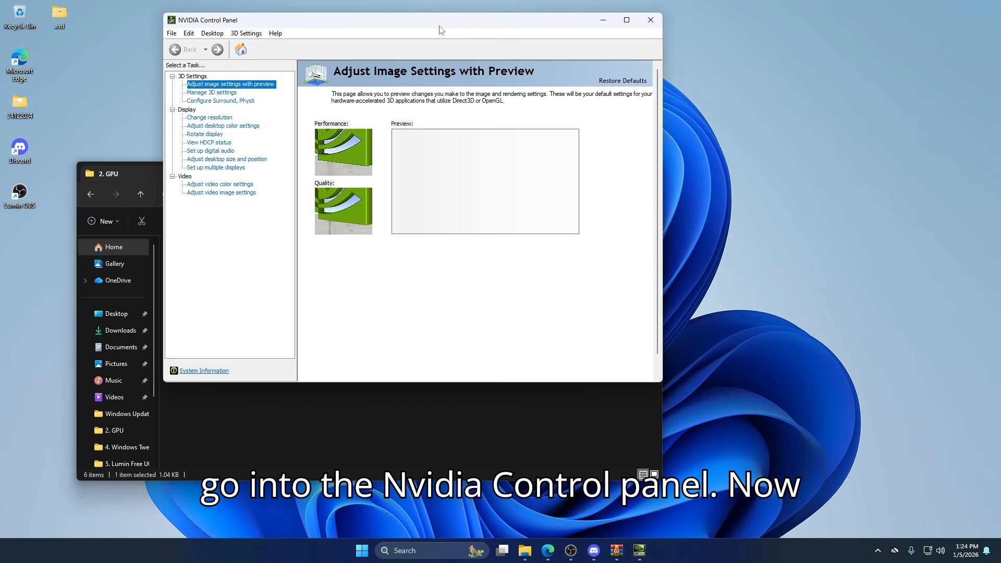
{"action": "left_click_drag", "start_coordinate": [440, 26], "coordinate": [590, 56]}
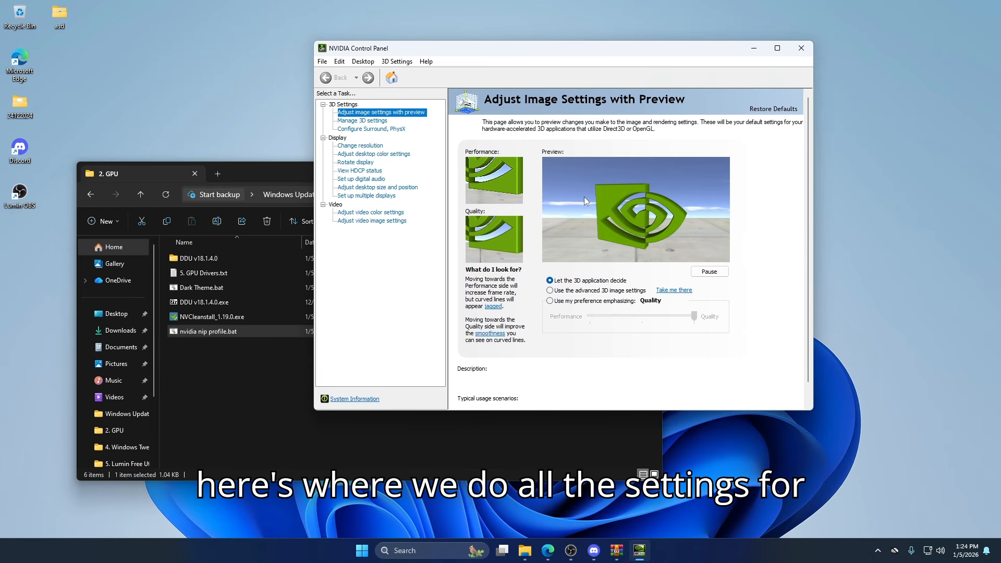
- Set the image preference to Performance, select "Use the advanced 3D image settings" and apply
{"action": "left_click", "coordinate": [574, 302]}
{"action": "left_click", "coordinate": [605, 318]}
{"action": "left_click", "coordinate": [603, 318]}
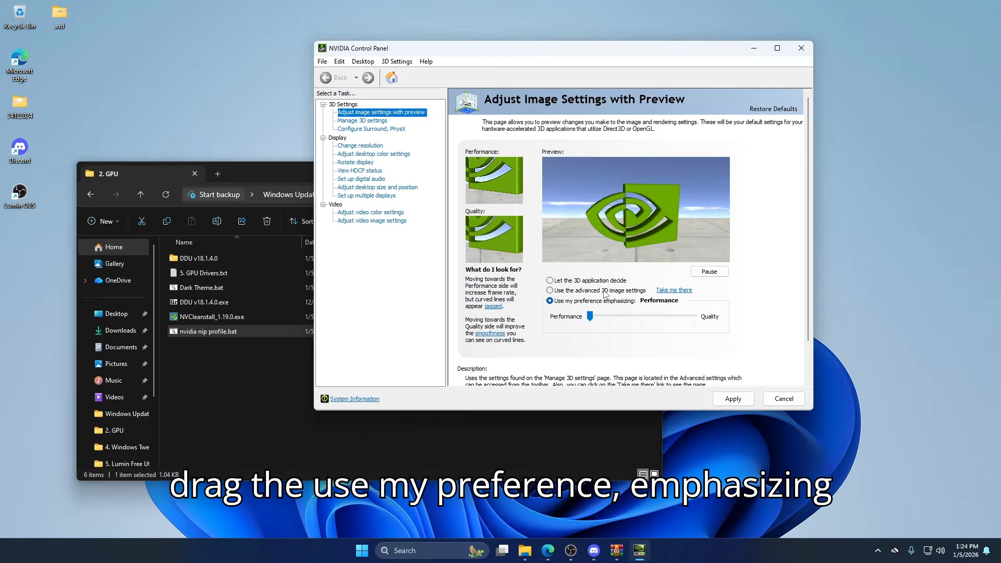
{"action": "left_click", "coordinate": [593, 294]}
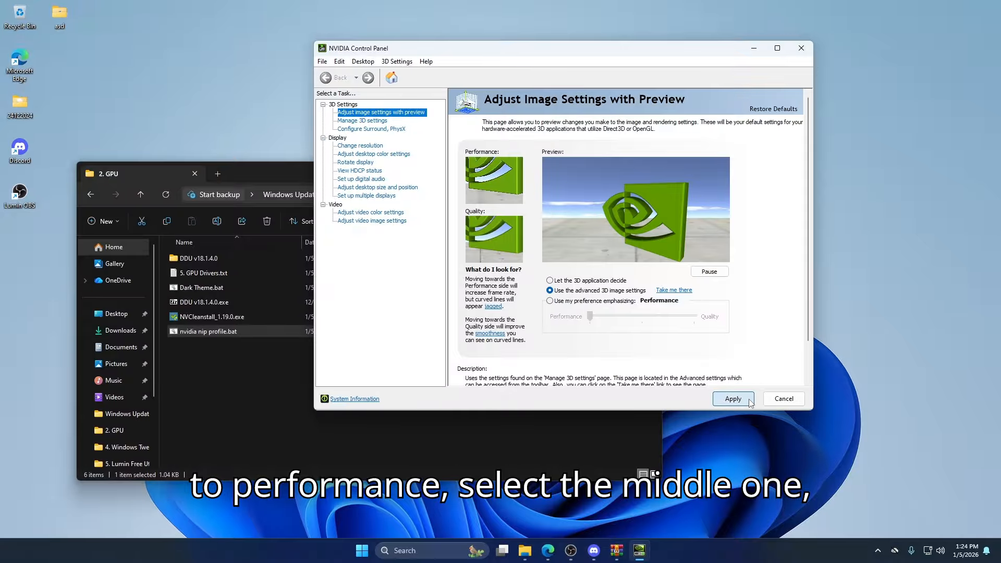
- In the global 3D settings, set OpenGL GDI compatibility to Prefer performance
{"action": "left_click", "coordinate": [371, 123]}
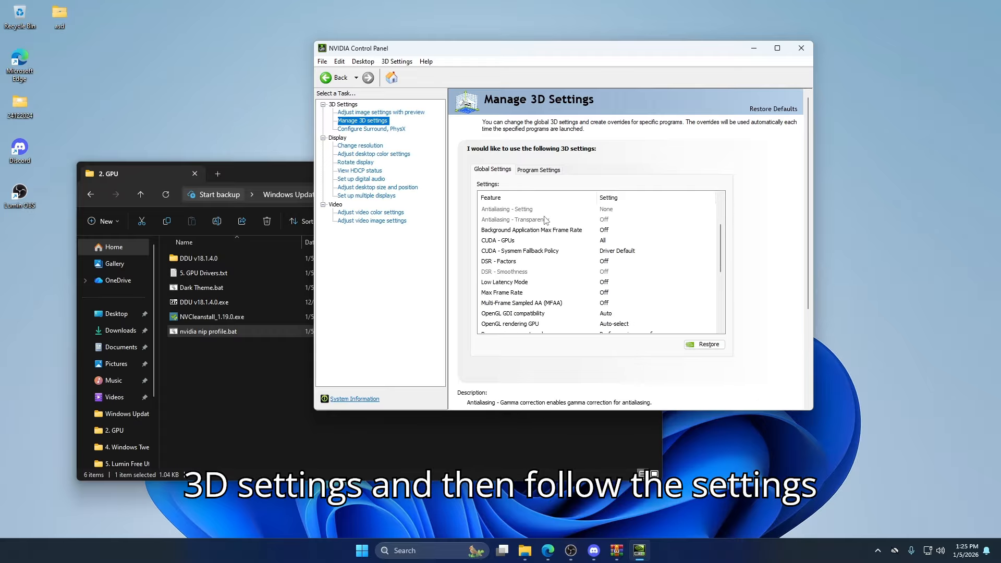
{"action": "scroll", "coordinate": [589, 245], "scroll_direction": "down", "scroll_amount": 2}
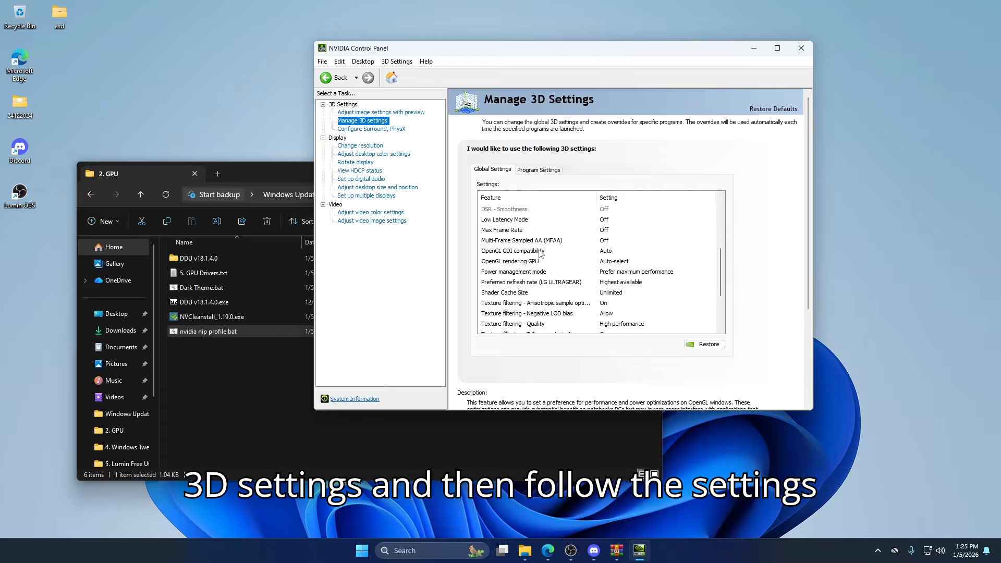
{"action": "left_click", "coordinate": [607, 252]}
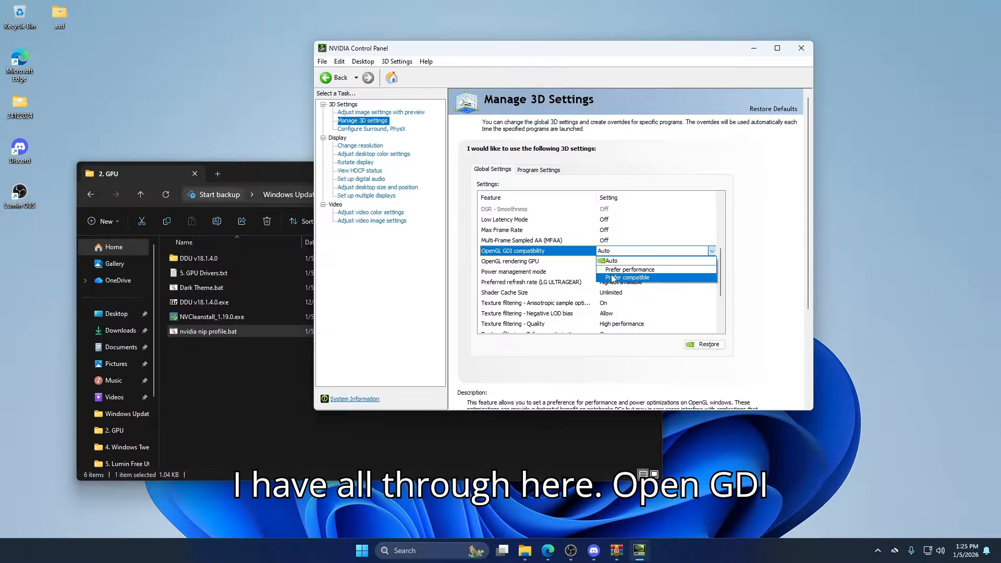
{"action": "left_click", "coordinate": [610, 277]}
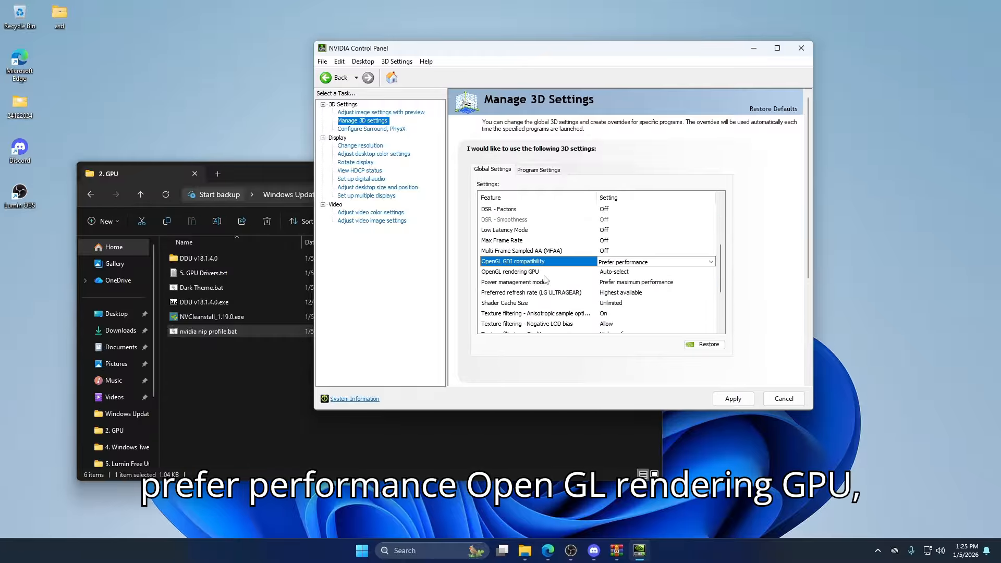
- Set the OpenGL rendering GPU to NVIDIA GeForce RTX 3070, review the remaining global 3D settings and apply
{"action": "left_click", "coordinate": [608, 272]}
{"action": "left_click", "coordinate": [608, 272]}
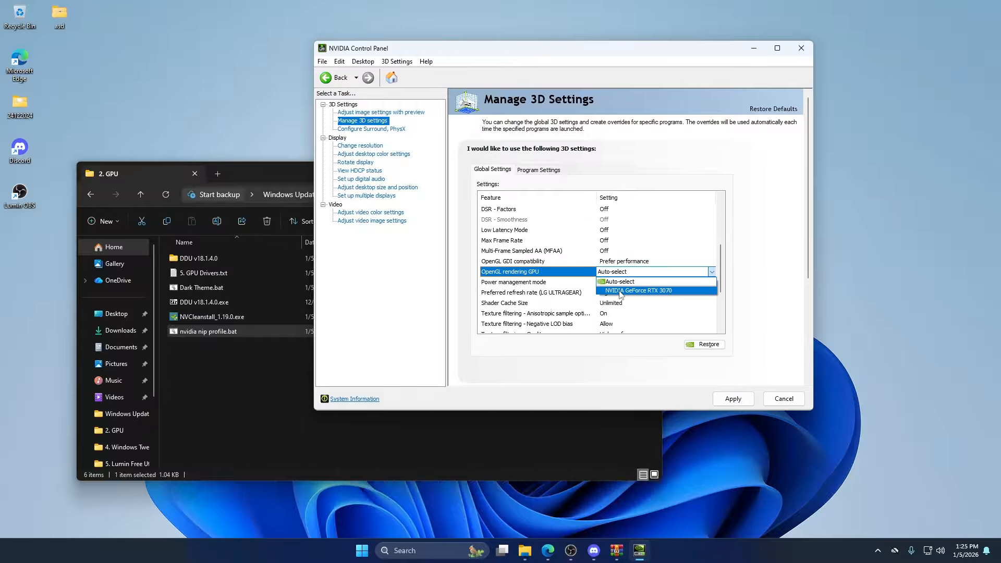
{"action": "left_click", "coordinate": [626, 291]}
{"action": "scroll", "coordinate": [574, 264], "scroll_direction": "down", "scroll_amount": 6}
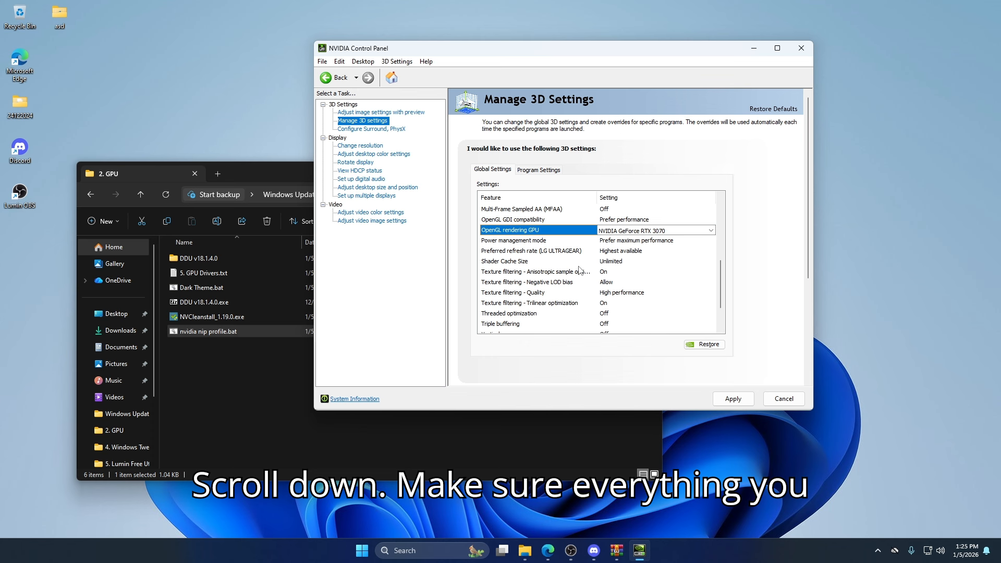
{"action": "scroll", "coordinate": [577, 275], "scroll_direction": "down", "scroll_amount": 1}
{"action": "scroll", "coordinate": [605, 260], "scroll_direction": "down", "scroll_amount": 1}
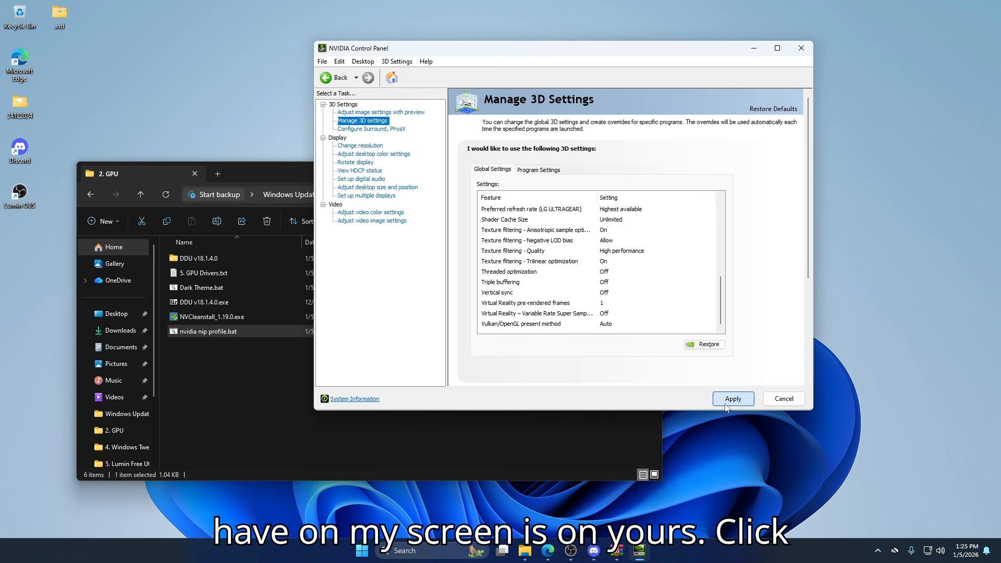
- Set the PhysX processor to NVIDIA GeForce RTX 3070 and apply the change
{"action": "left_click", "coordinate": [374, 129]}
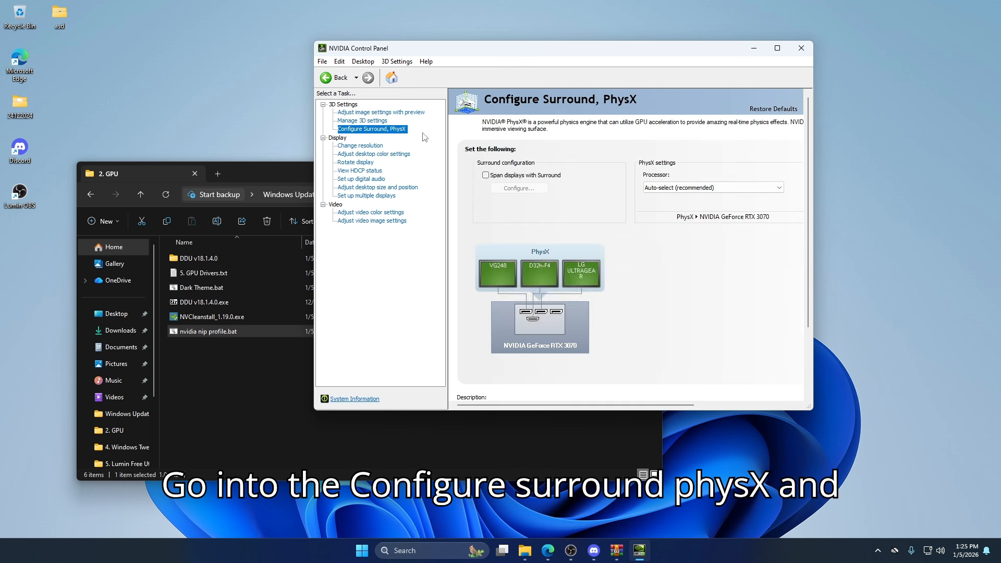
{"action": "left_click", "coordinate": [650, 187]}
{"action": "left_click", "coordinate": [678, 203]}
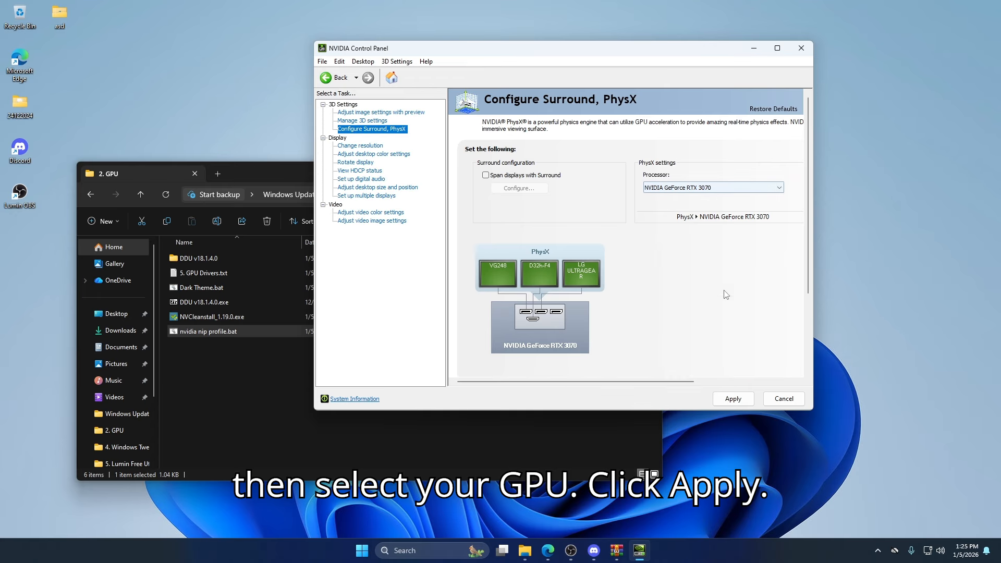
{"action": "left_click", "coordinate": [733, 398]}
- Set the LG ULTRAGEAR display to 240Hz at its native 1920 × 1080 resolution, then apply and keep the change
{"action": "left_click", "coordinate": [359, 146]}
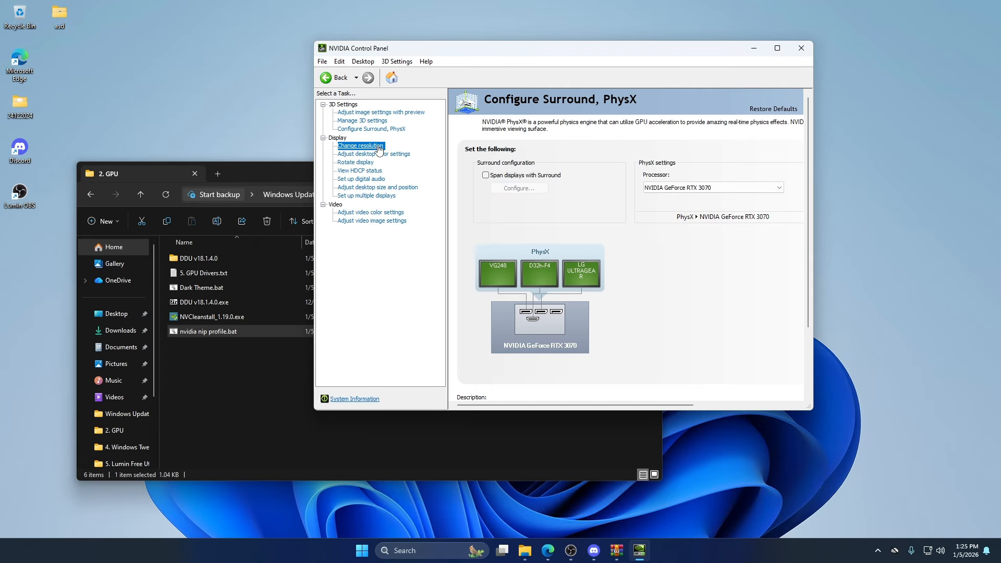
{"action": "scroll", "coordinate": [520, 324], "scroll_direction": "down", "scroll_amount": 1}
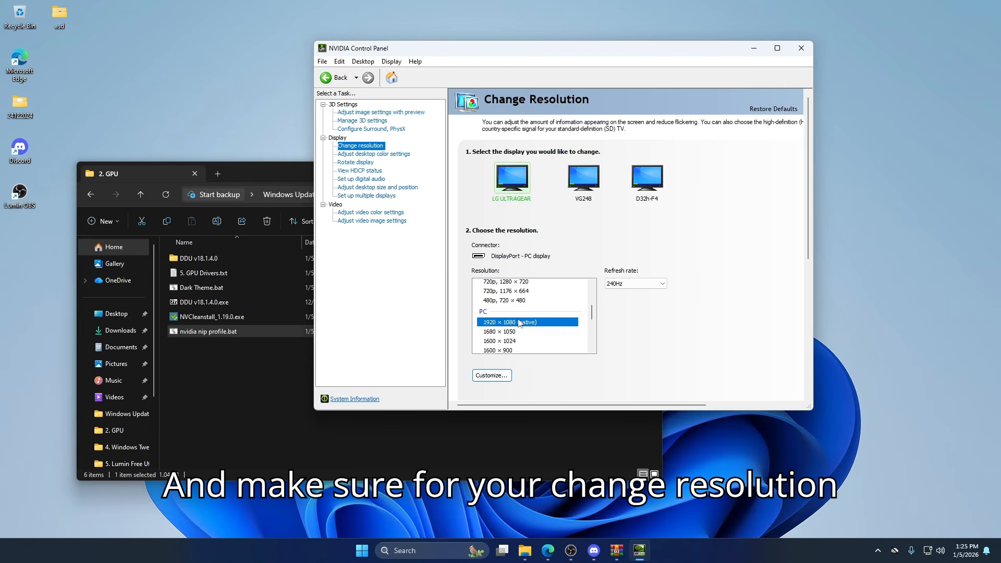
{"action": "left_click", "coordinate": [635, 284]}
{"action": "left_click", "coordinate": [623, 293]}
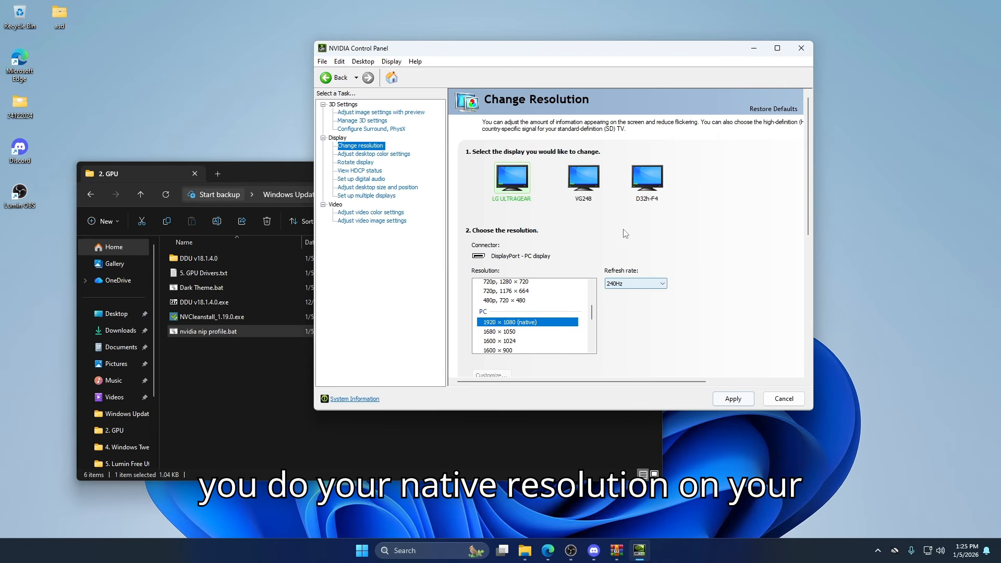
{"action": "left_click", "coordinate": [722, 398]}
{"action": "left_click", "coordinate": [598, 246]}
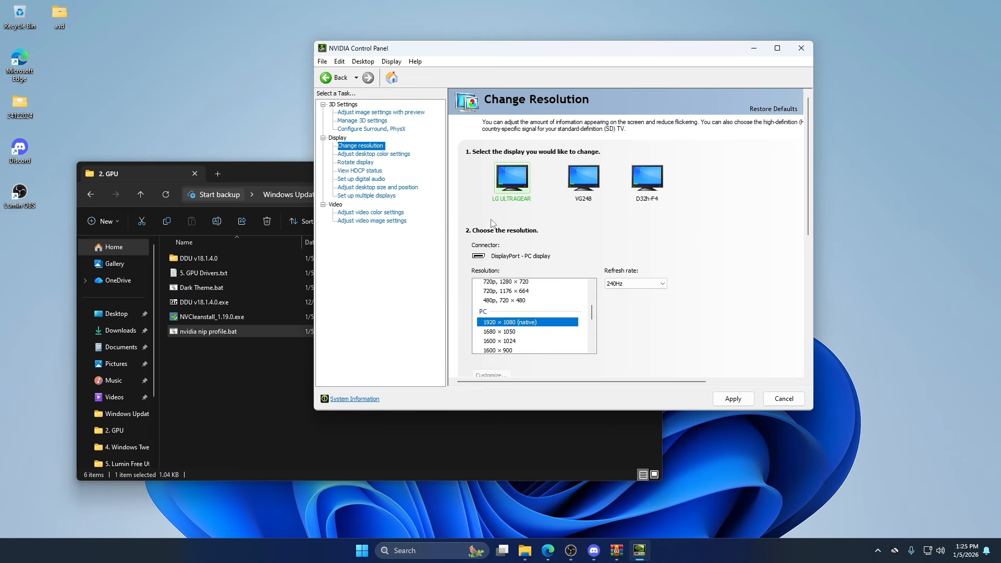
- Set the desktop scaling mode to No scaling for the LG ULTRAGEAR display, then apply and keep the change
{"action": "left_click", "coordinate": [371, 188]}
{"action": "left_click", "coordinate": [489, 306]}
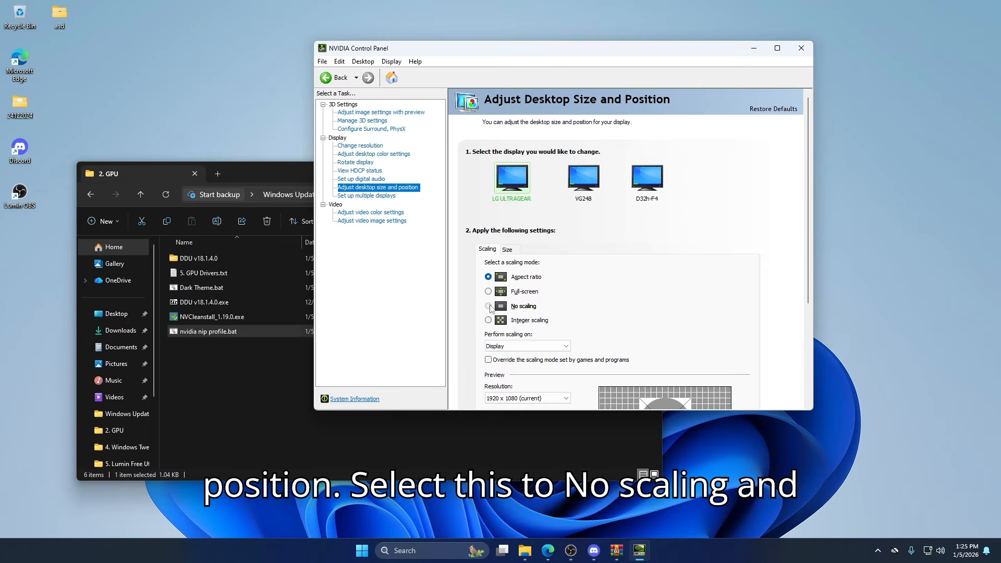
{"action": "scroll", "coordinate": [637, 284], "scroll_direction": "down", "scroll_amount": 2}
{"action": "left_click", "coordinate": [733, 399]}
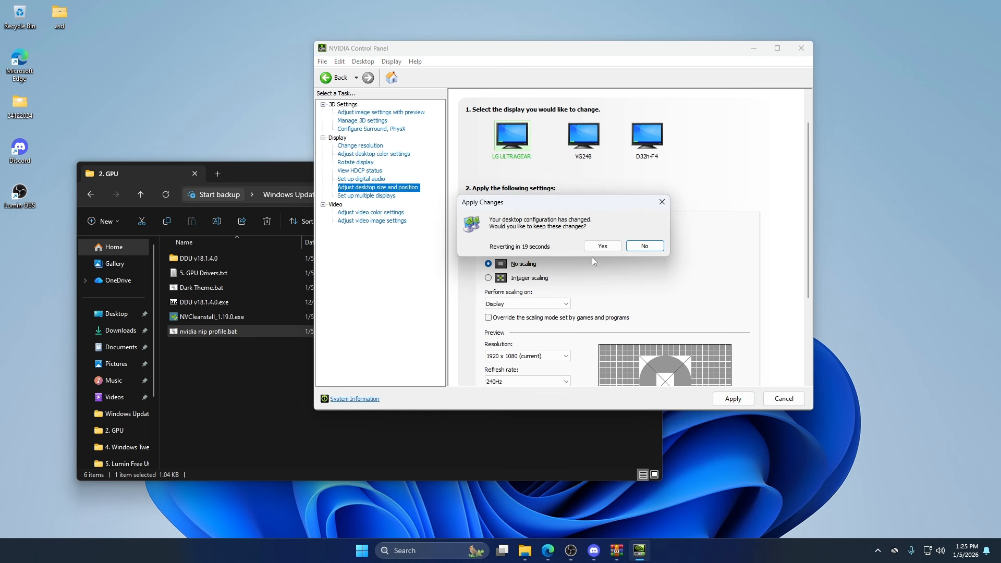
{"action": "left_click", "coordinate": [602, 244]}
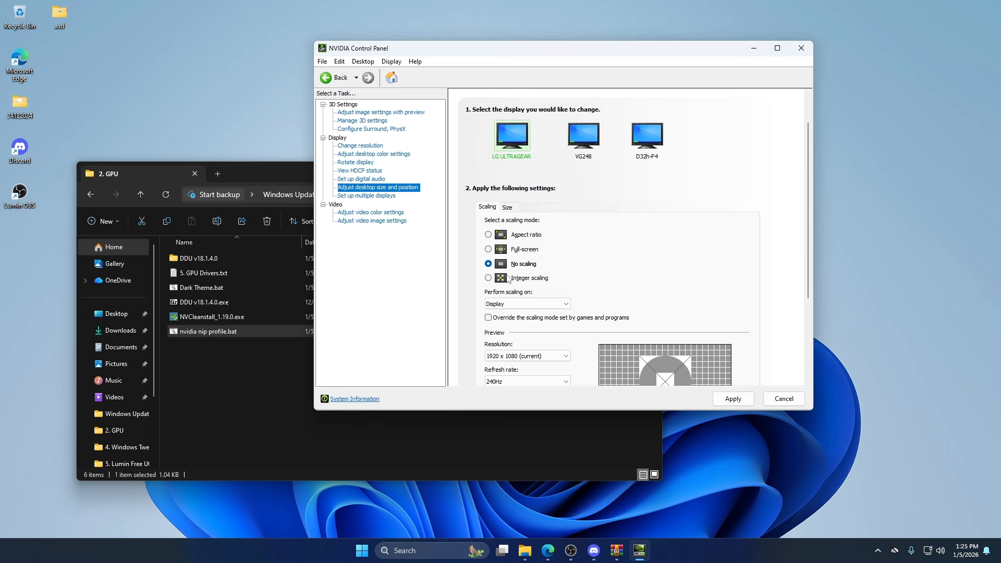
- Switch video color adjustments to the NVIDIA settings with dynamic range Full (0-255), then apply and confirm
{"action": "left_click", "coordinate": [358, 214]}
{"action": "left_click", "coordinate": [474, 241]}
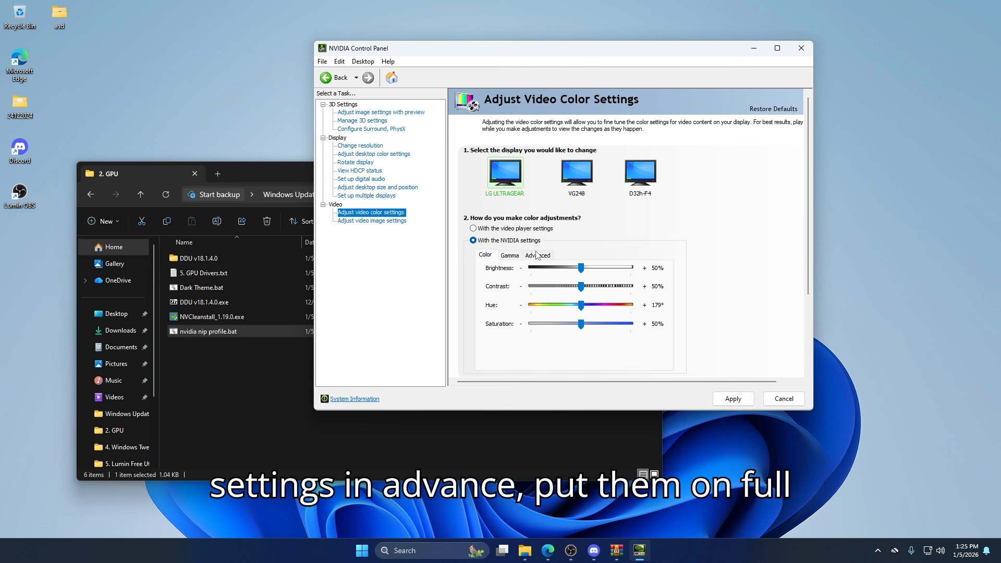
{"action": "left_click", "coordinate": [537, 255]}
{"action": "left_click", "coordinate": [554, 292]}
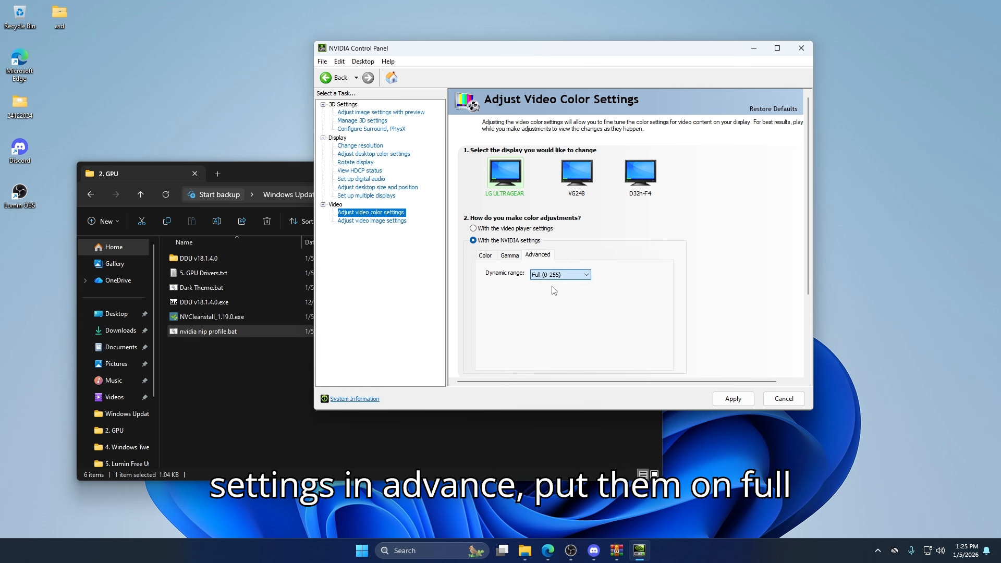
{"action": "left_click", "coordinate": [726, 405]}
{"action": "left_click", "coordinate": [599, 249]}
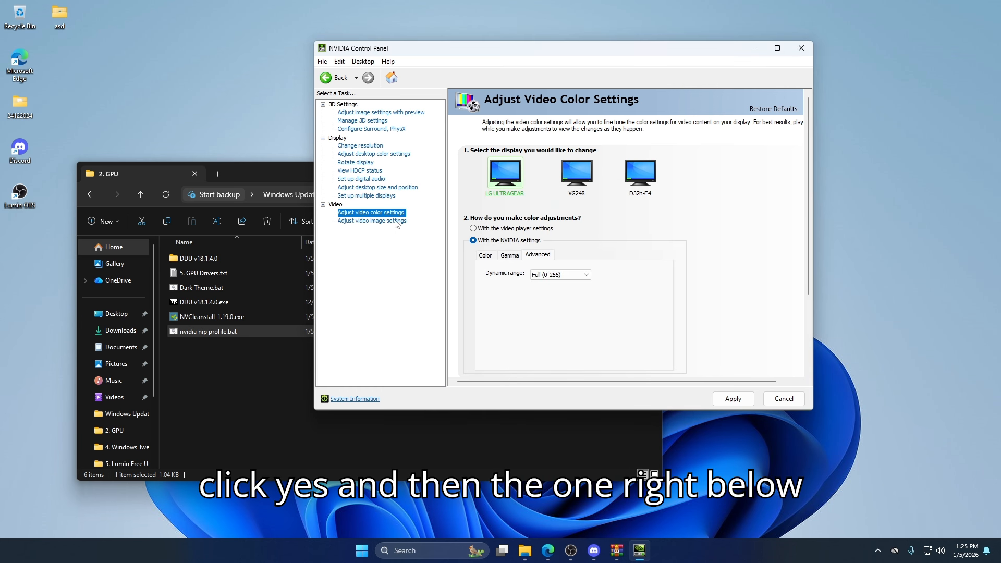
- Disable "Use inverse telecine" in the video image settings, apply the change and close NVIDIA Control Panel
{"action": "left_click", "coordinate": [362, 222]}
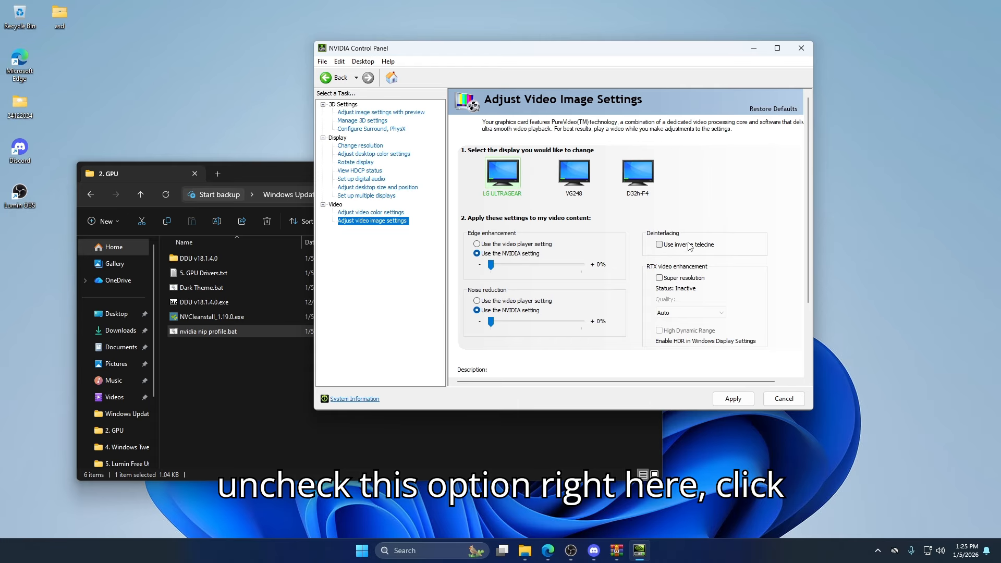
{"action": "left_click", "coordinate": [730, 402]}
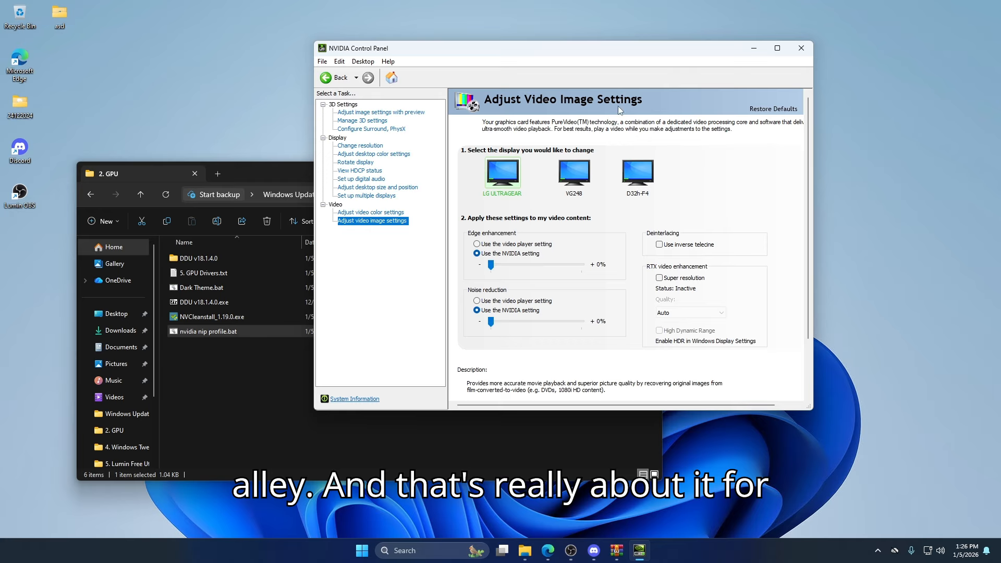
{"action": "left_click", "coordinate": [801, 48]}
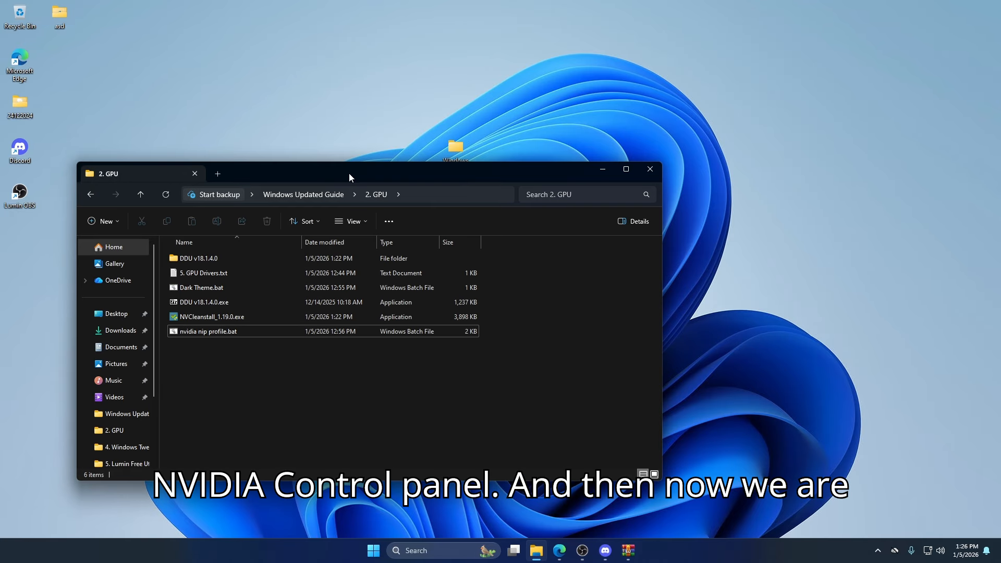
- Return to the Windows Updated Guide folder and run Free Powerplan.bat from 3. Power Stuff as administrator
{"action": "left_click_drag", "start_coordinate": [346, 172], "coordinate": [528, 133]}
{"action": "key", "text": "alt+Left"}
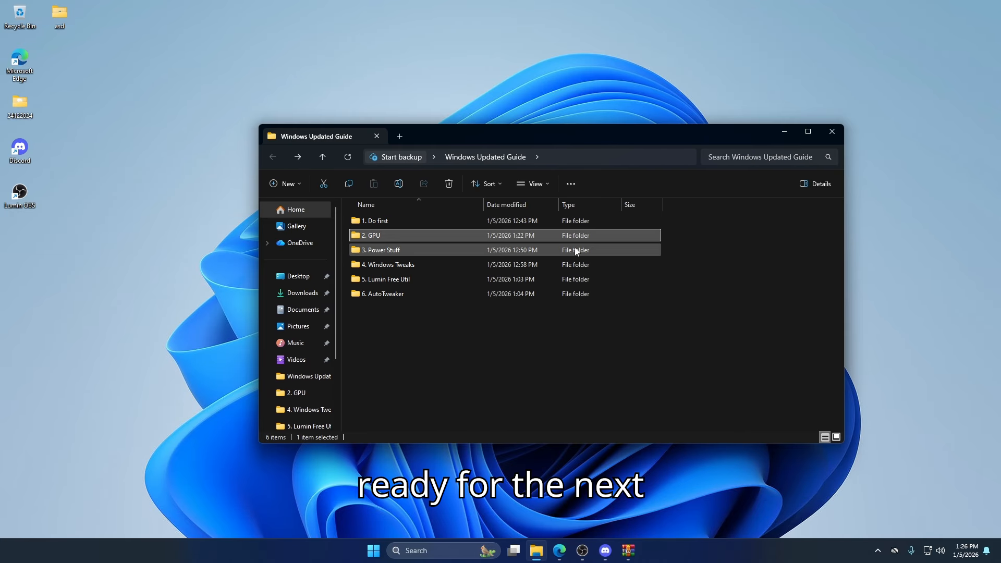
{"action": "double_click", "coordinate": [431, 250]}
{"action": "right_click", "coordinate": [400, 227]}
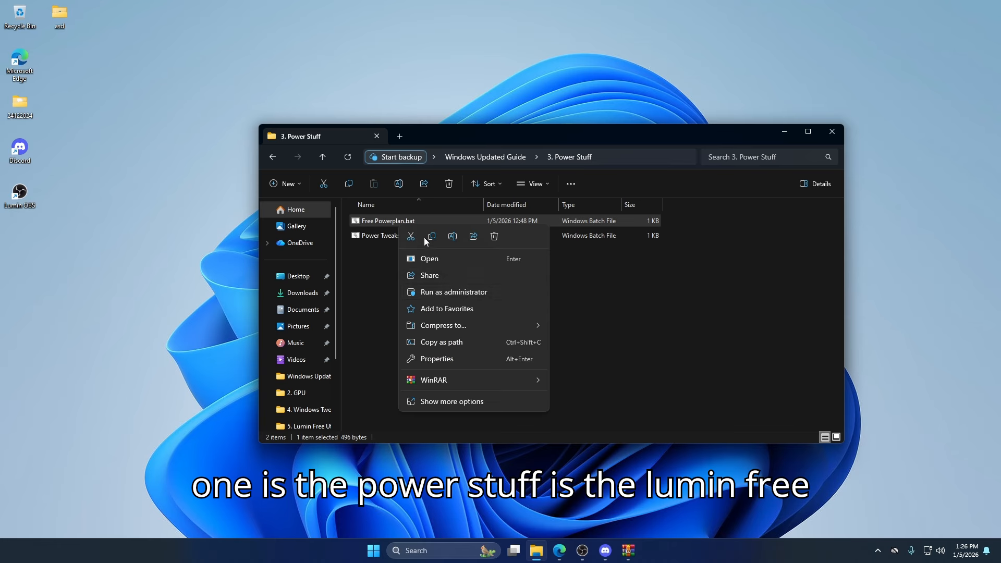
{"action": "left_click", "coordinate": [463, 292]}
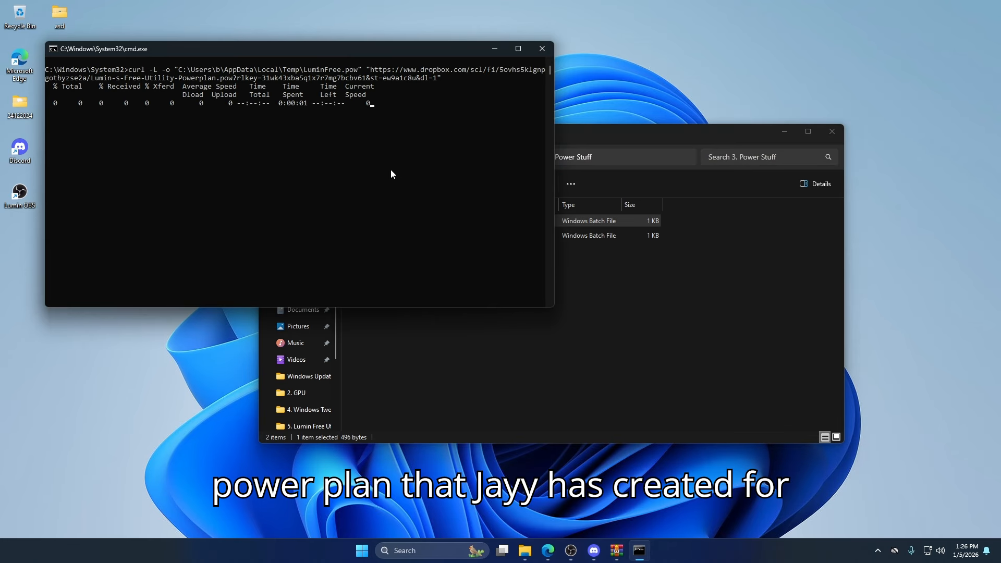
- Run Power Tweaks.bat from the 3. Power Stuff folder as administrator
{"action": "left_click", "coordinate": [391, 236]}
{"action": "right_click", "coordinate": [386, 234]}
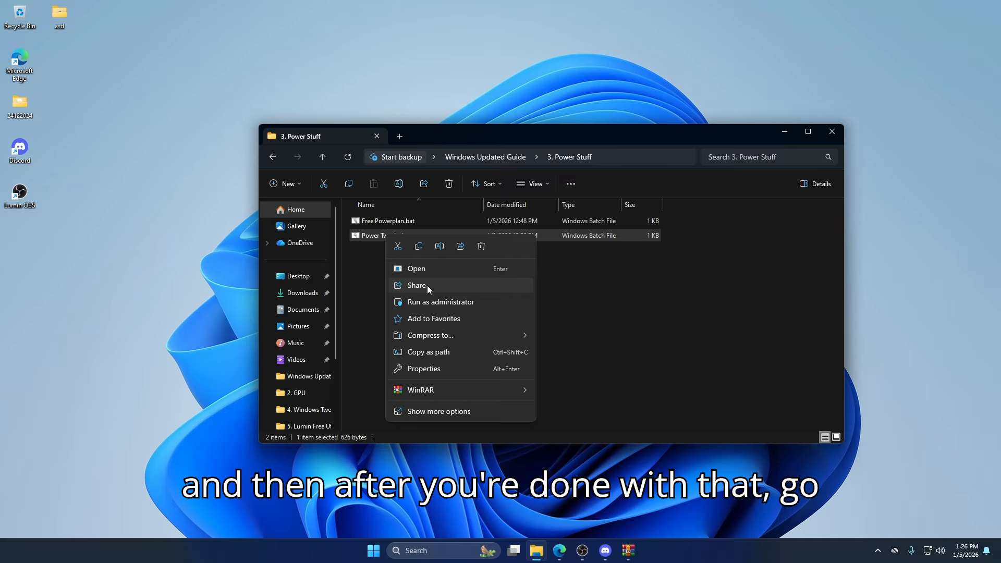
{"action": "left_click", "coordinate": [425, 300]}
- Open Power Tweaks.bat for editing, examine all of its registry commands and close it without changes
{"action": "right_click", "coordinate": [397, 235]}
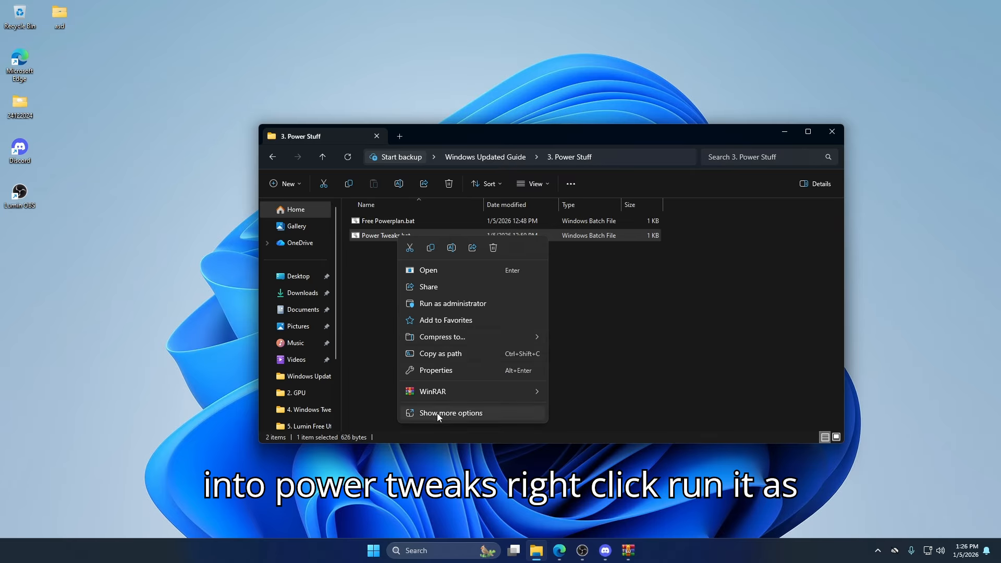
{"action": "left_click", "coordinate": [437, 413]}
{"action": "left_click", "coordinate": [420, 255]}
{"action": "key", "text": "ctrl+a"}
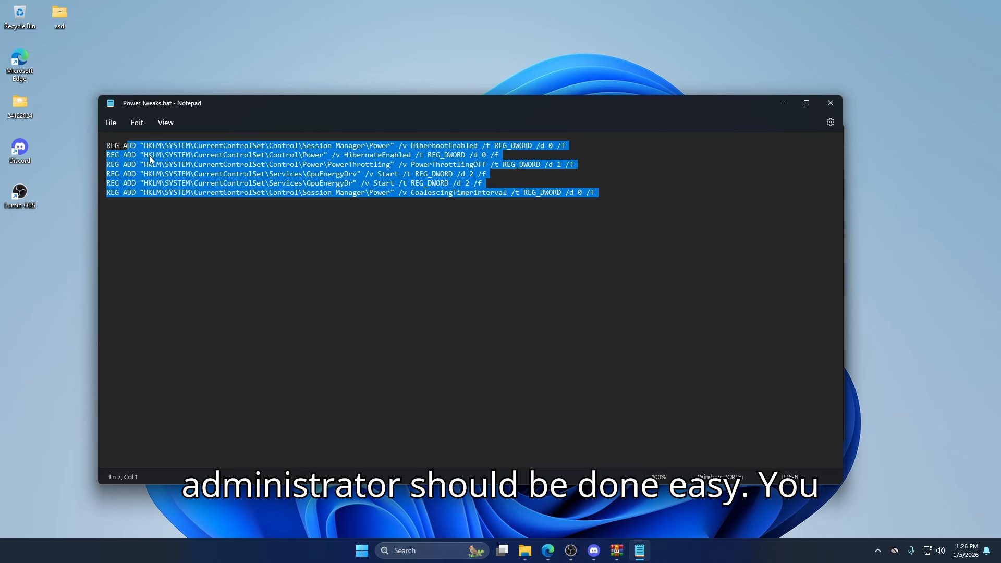
{"action": "left_click", "coordinate": [615, 215]}
{"action": "left_click", "coordinate": [822, 107]}
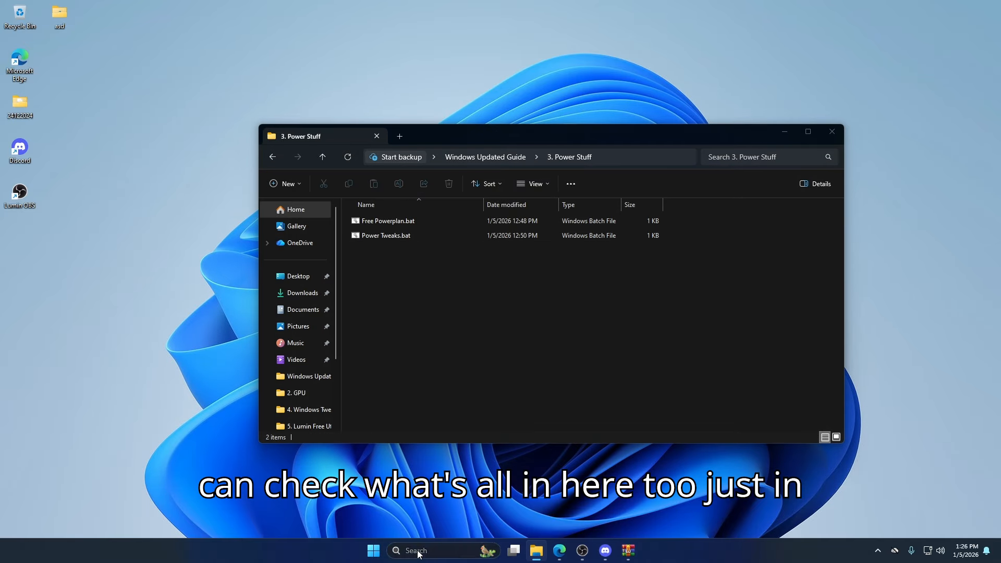
- Open the Edit power plan settings and set the display to never turn off for Lumin's Free Utility Powerplan
{"action": "left_click", "coordinate": [413, 550]}
{"action": "type", "text": "edit"}
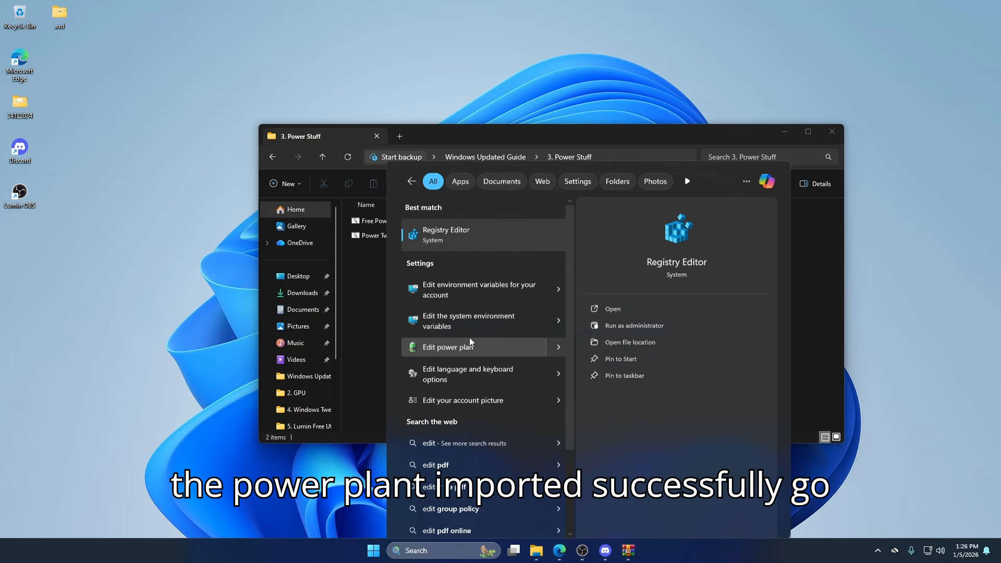
{"action": "left_click", "coordinate": [469, 339]}
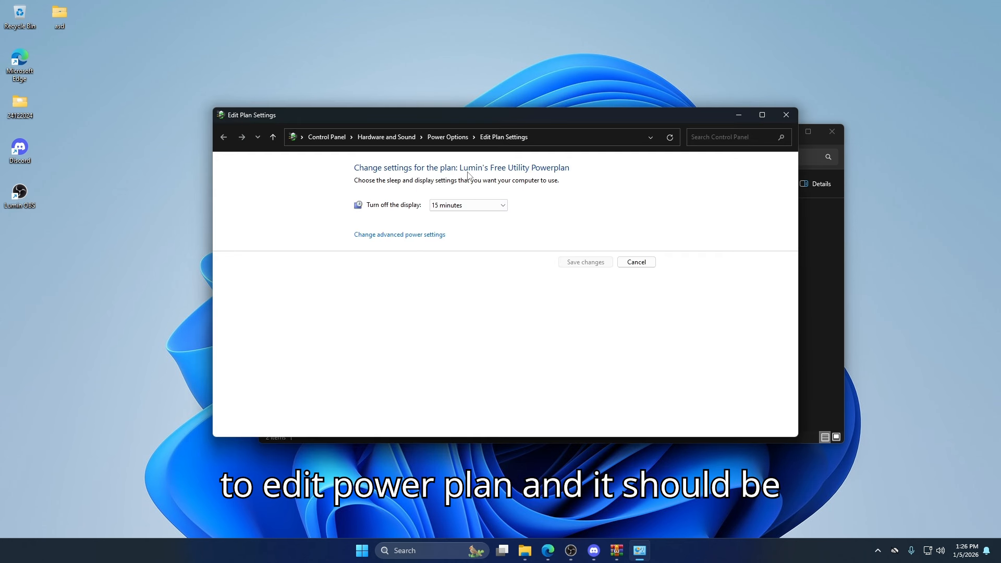
{"action": "left_click", "coordinate": [484, 205]}
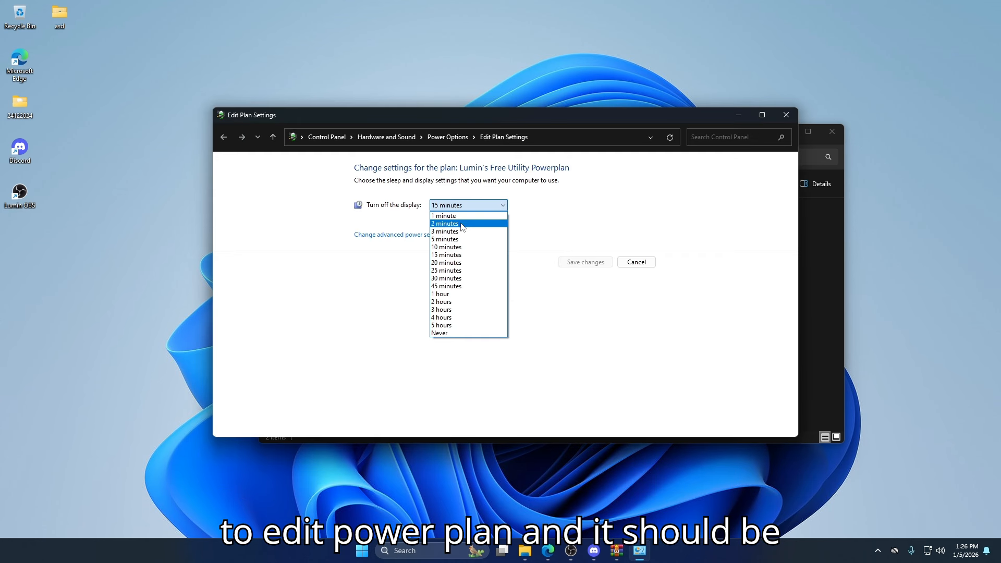
{"action": "left_click", "coordinate": [444, 334]}
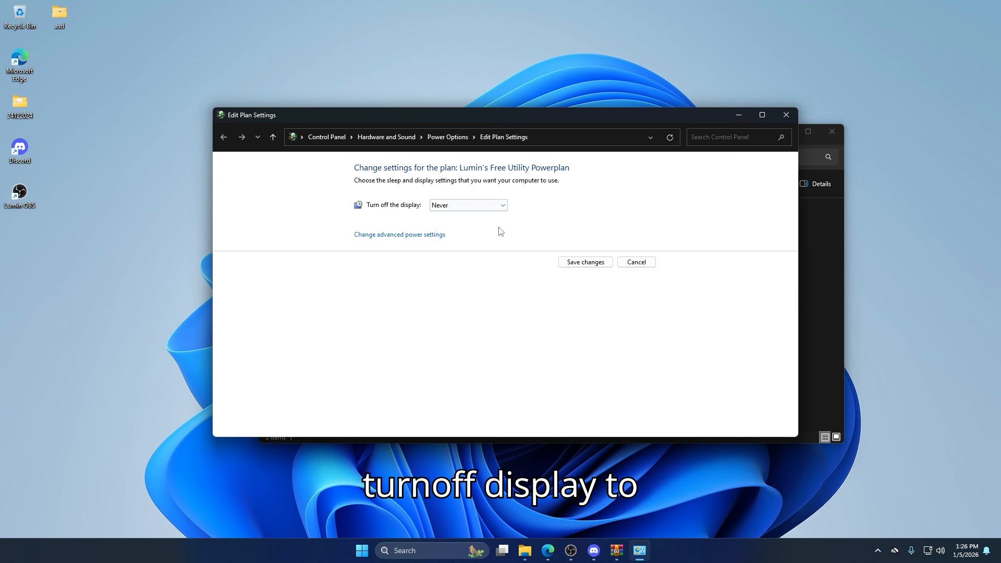
- Check in the advanced Sleep settings that Allow wake timers is set to Disable, then save the plan changes and close Power Options
{"action": "left_click", "coordinate": [396, 236]}
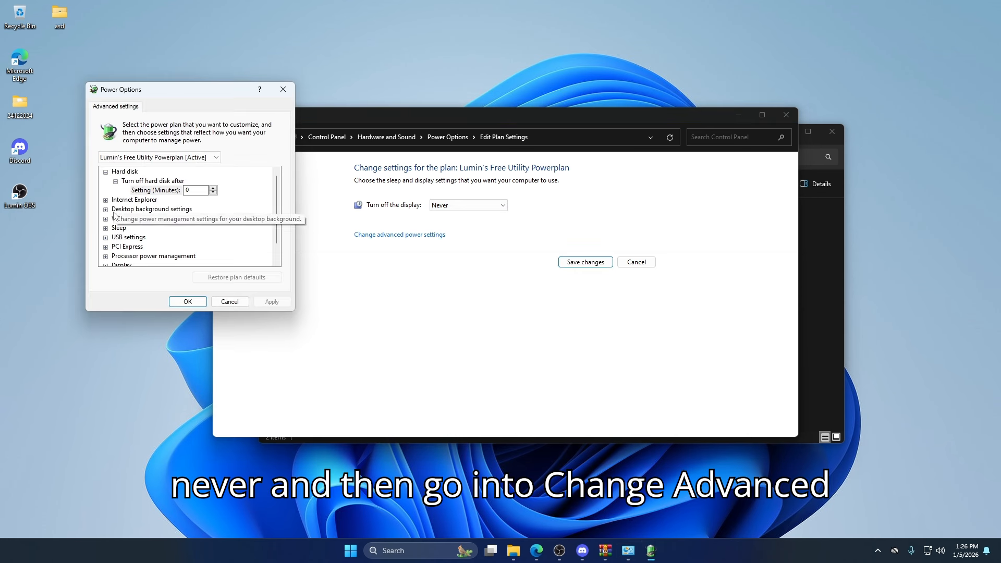
{"action": "left_click", "coordinate": [107, 228]}
{"action": "scroll", "coordinate": [111, 232], "scroll_direction": "down", "scroll_amount": 1}
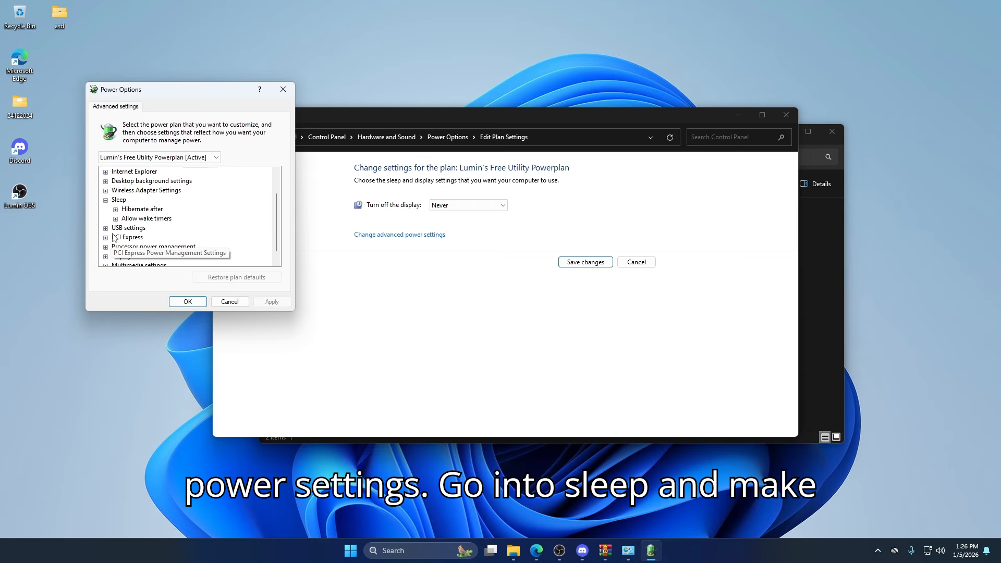
{"action": "left_click", "coordinate": [115, 218]}
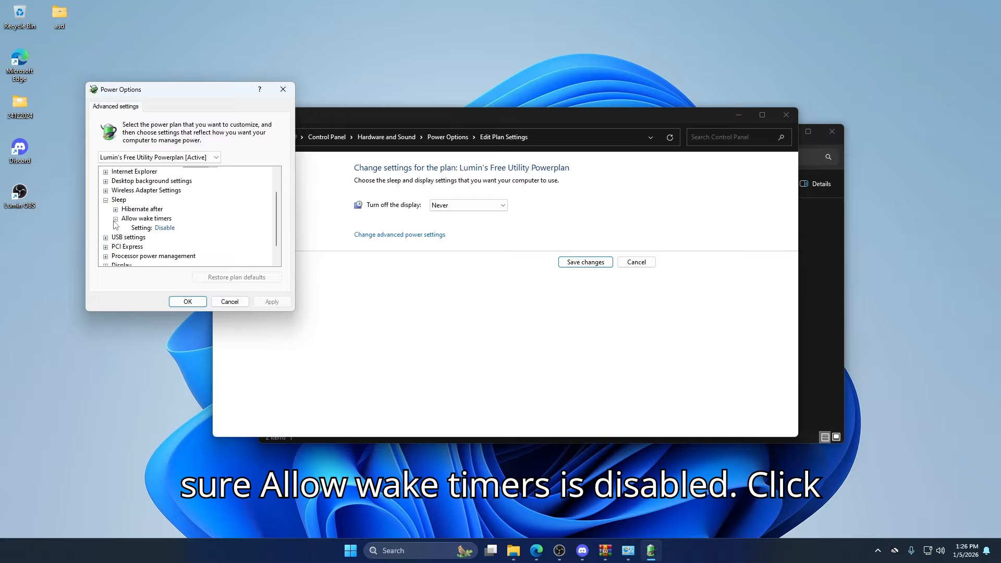
{"action": "left_click", "coordinate": [188, 302]}
{"action": "left_click", "coordinate": [586, 262]}
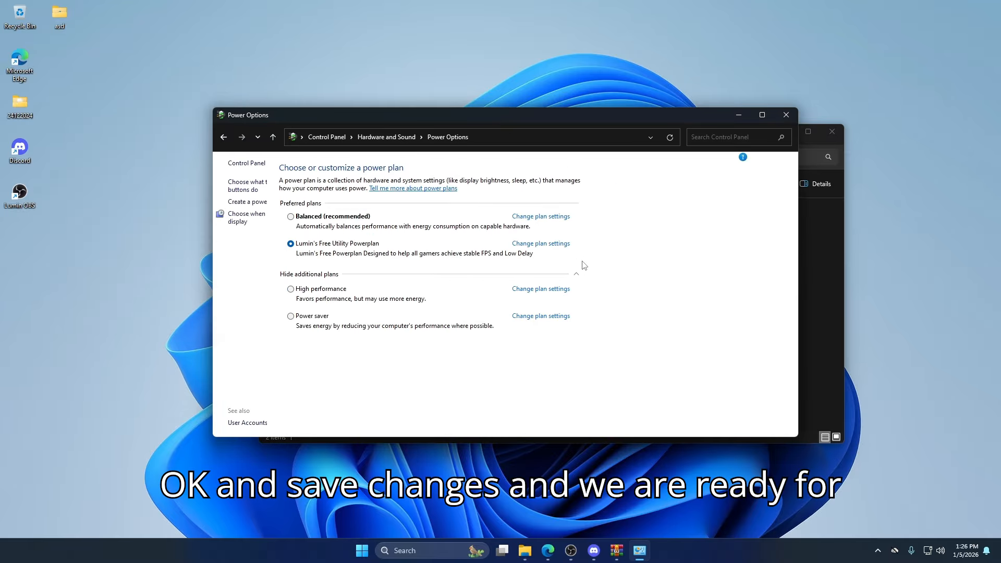
{"action": "left_click", "coordinate": [781, 120]}
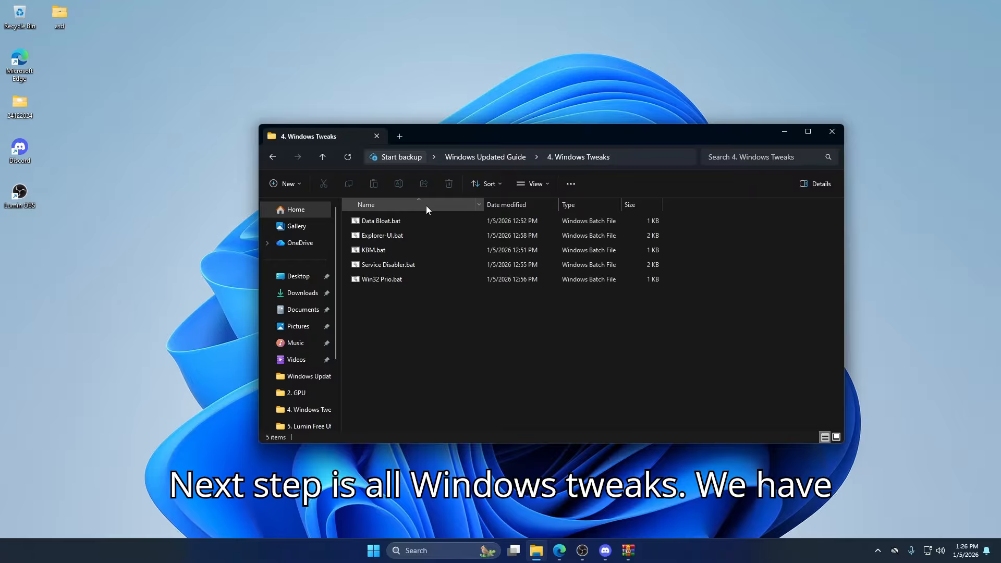
- Run Data Bloat.bat and Explorer-UI.bat from the 4. Windows Tweaks folder as administrator
{"action": "left_click", "coordinate": [399, 222]}
{"action": "right_click", "coordinate": [399, 221]}
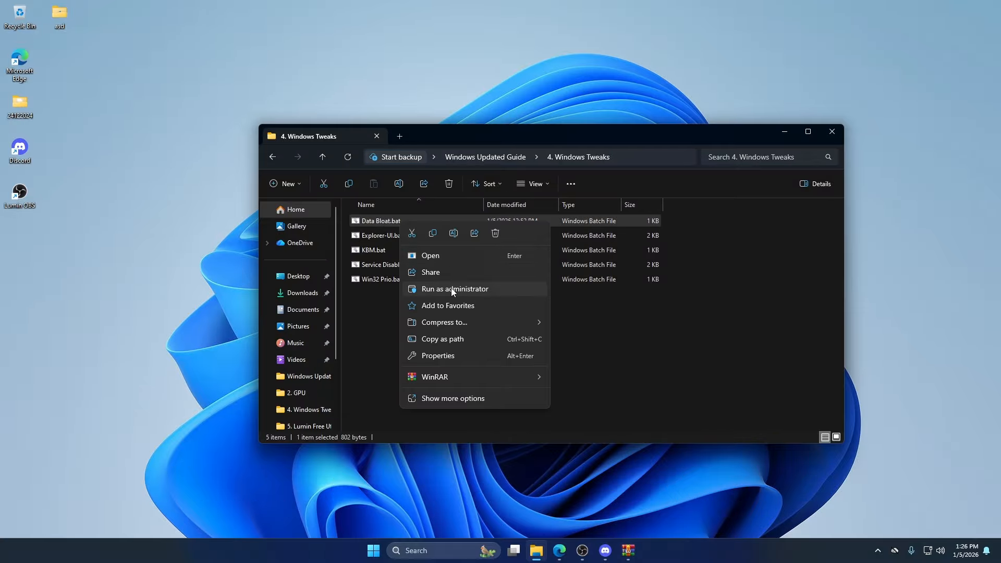
{"action": "left_click", "coordinate": [453, 290]}
{"action": "left_click", "coordinate": [396, 239]}
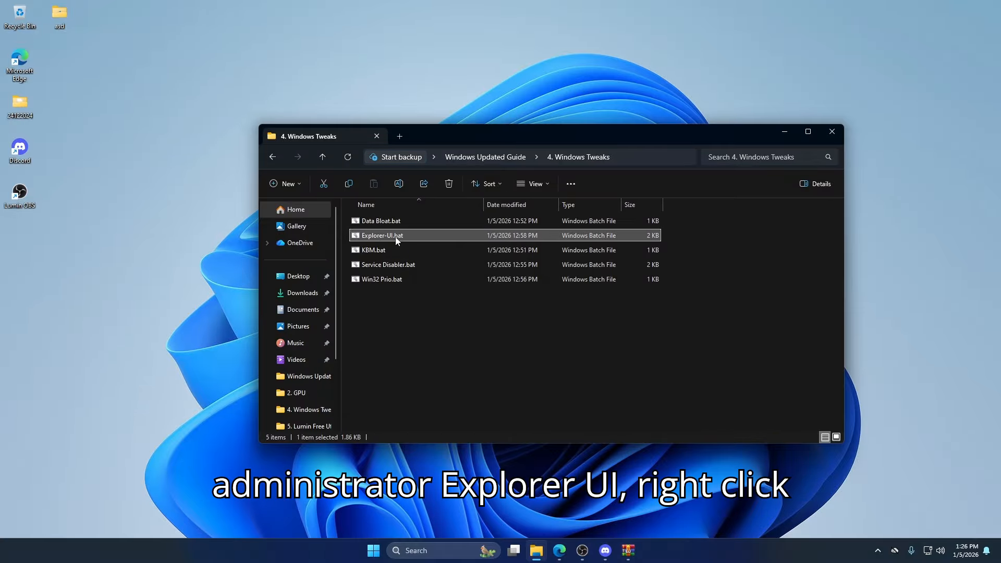
{"action": "right_click", "coordinate": [396, 239]}
{"action": "left_click", "coordinate": [433, 306]}
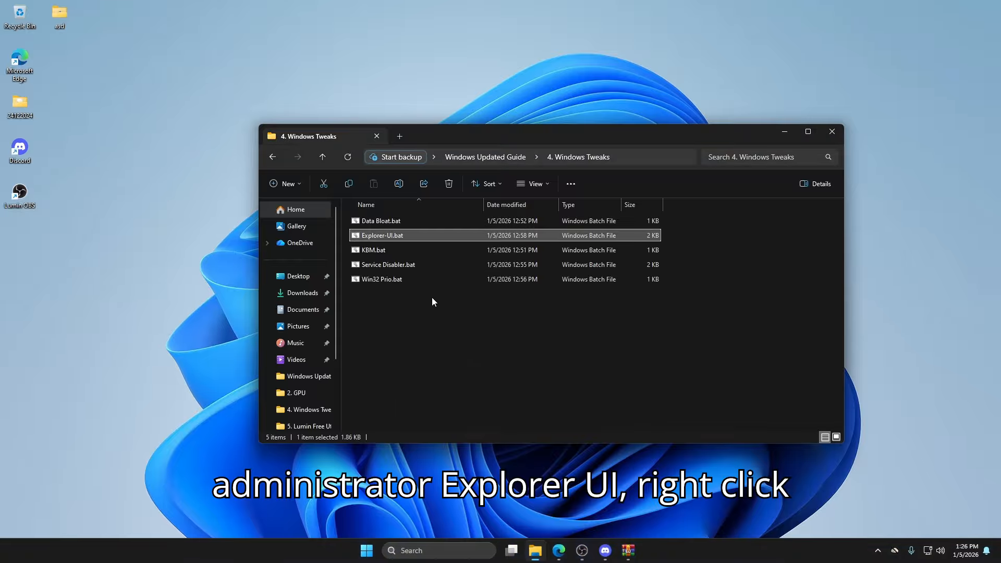
- Run the keyboard and mouse tweak file KBM.bat as administrator
{"action": "left_click", "coordinate": [393, 252]}
{"action": "right_click", "coordinate": [387, 252]}
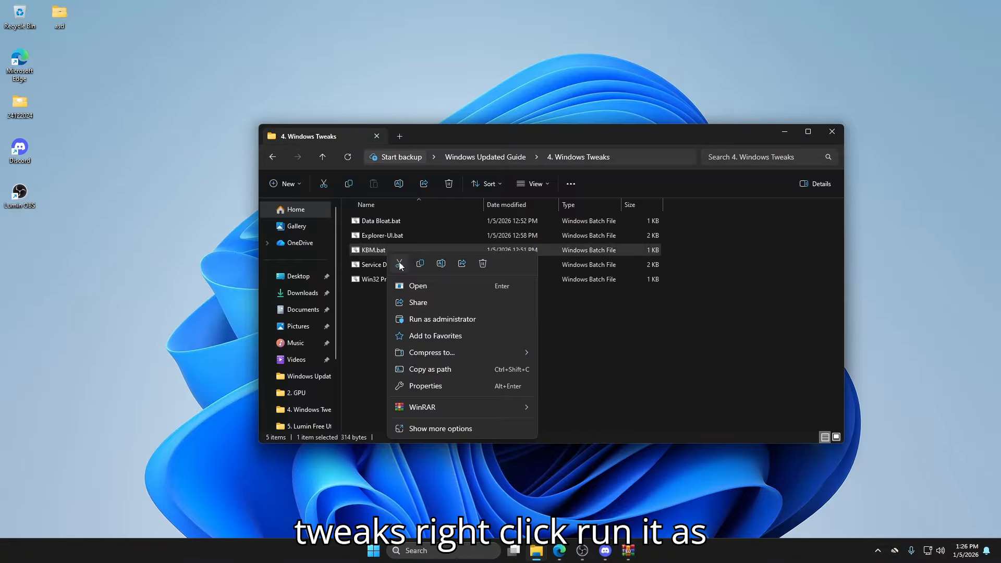
{"action": "left_click", "coordinate": [435, 319]}
- Open the additional mouse settings, make sure Enhance pointer precision is off in the pointer options, confirm and close the mouse settings
{"action": "left_click", "coordinate": [426, 546]}
{"action": "type", "text": "mouse"}
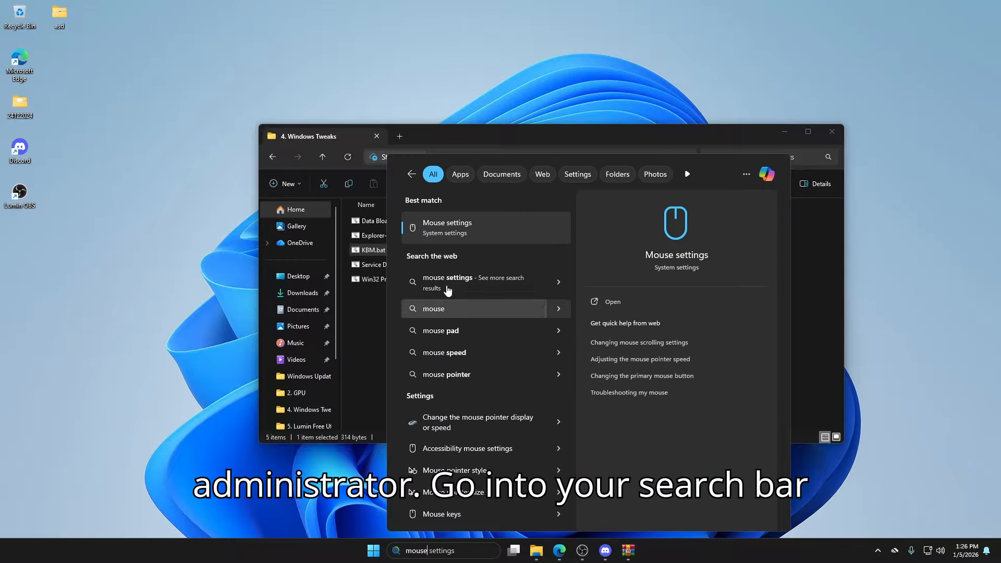
{"action": "left_click", "coordinate": [449, 228]}
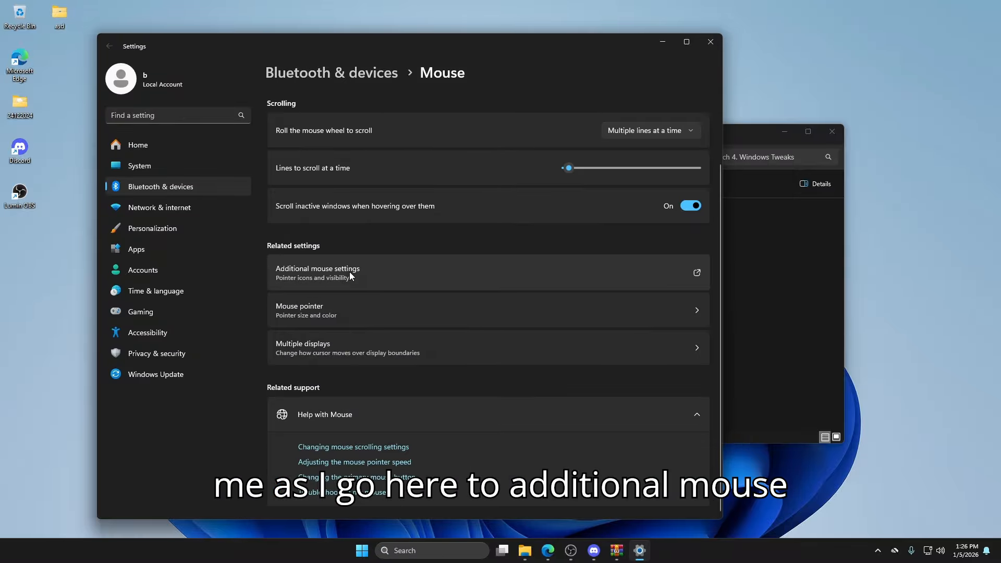
{"action": "left_click", "coordinate": [349, 271]}
{"action": "left_click", "coordinate": [95, 38]}
{"action": "left_click_drag", "start_coordinate": [104, 29], "coordinate": [454, 79]}
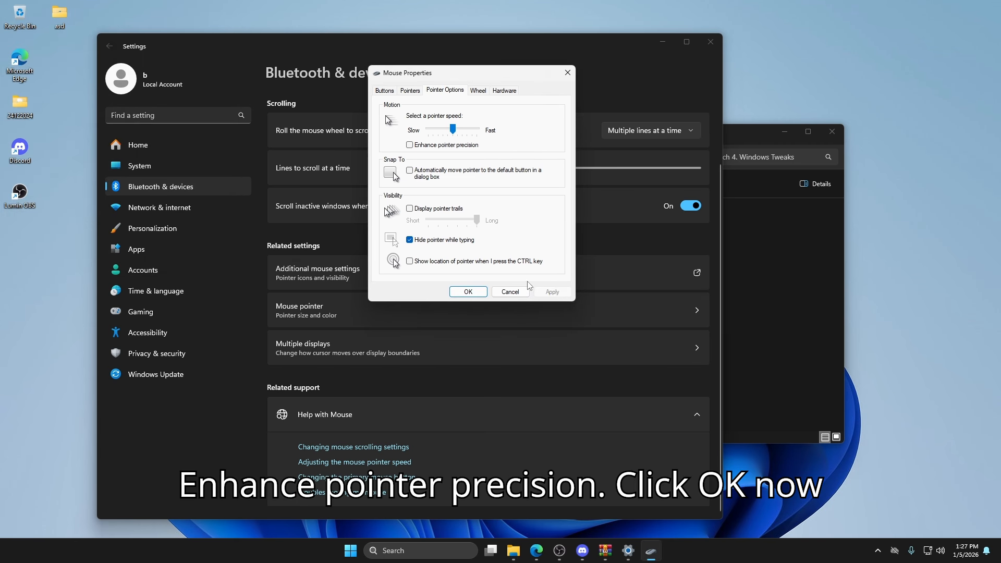
{"action": "left_click", "coordinate": [450, 290]}
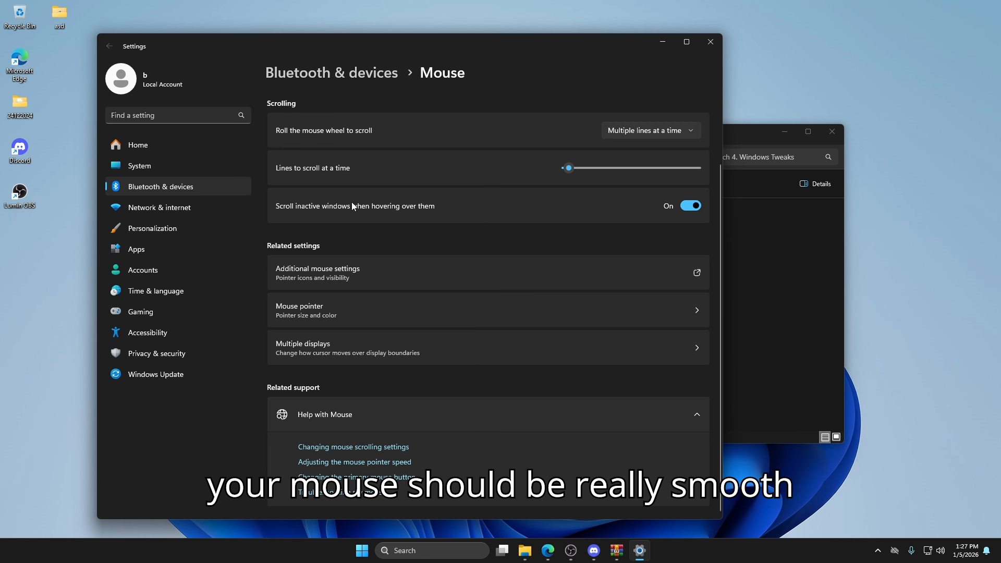
{"action": "left_click", "coordinate": [708, 41]}
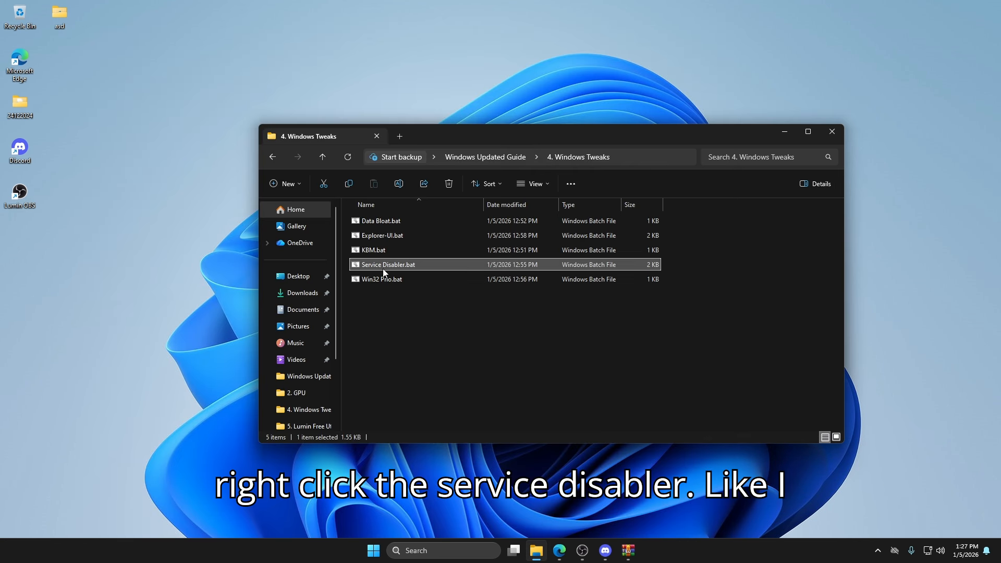
- Run Service Disabler.bat from the 4. Windows Tweaks folder as administrator
{"action": "right_click", "coordinate": [385, 269]}
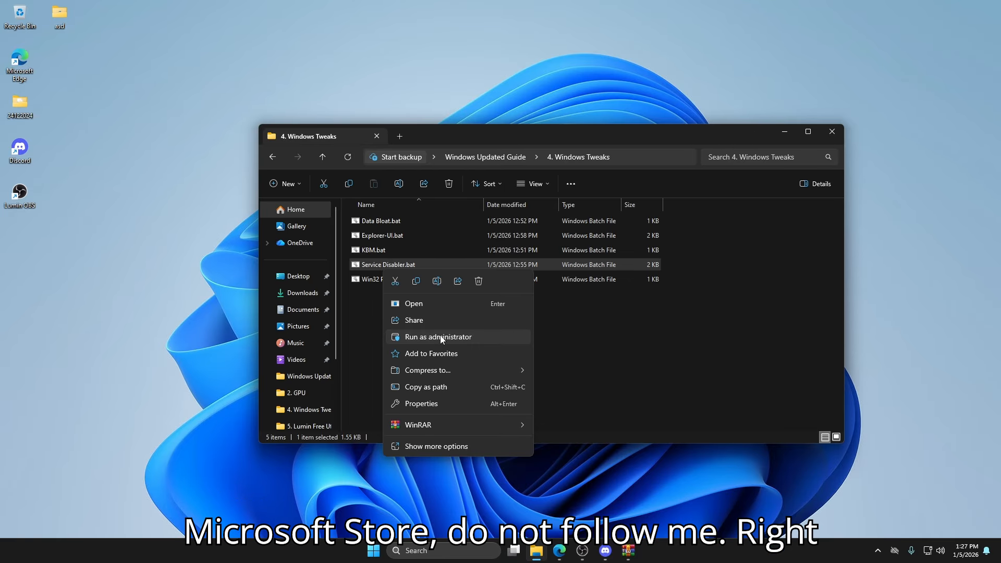
{"action": "left_click", "coordinate": [441, 337]}
- Open Win32 Prio.bat for editing, examine its Win32PrioritySeparation and HideFileExt registry lines, and close it without changes
{"action": "left_click", "coordinate": [396, 281]}
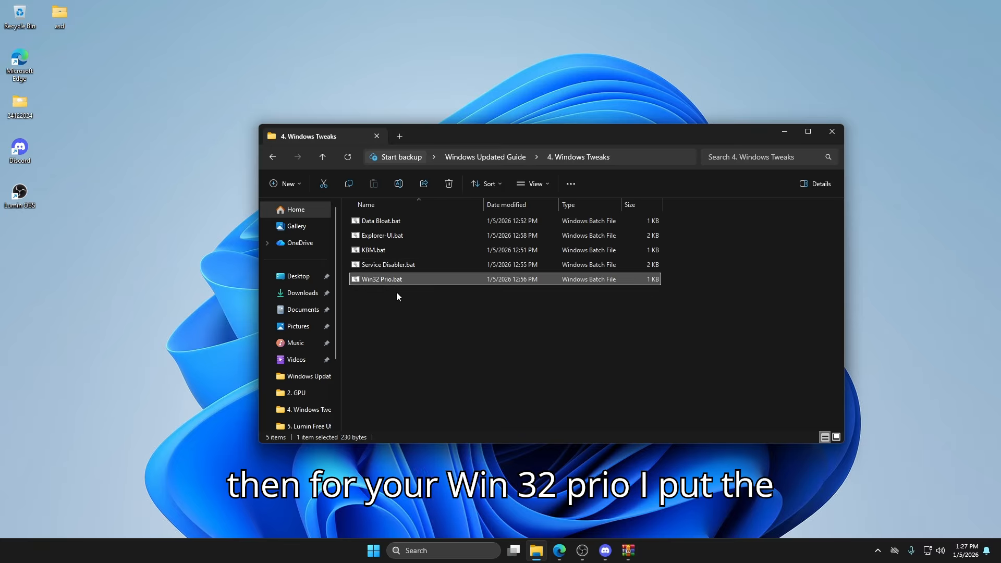
{"action": "right_click", "coordinate": [392, 280]}
{"action": "left_click", "coordinate": [433, 466]}
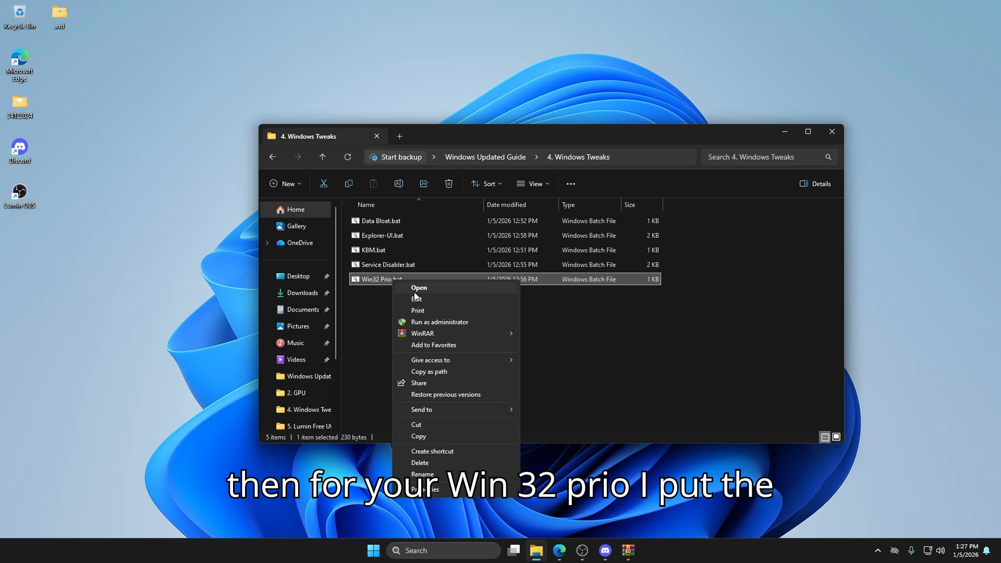
{"action": "left_click", "coordinate": [416, 299]}
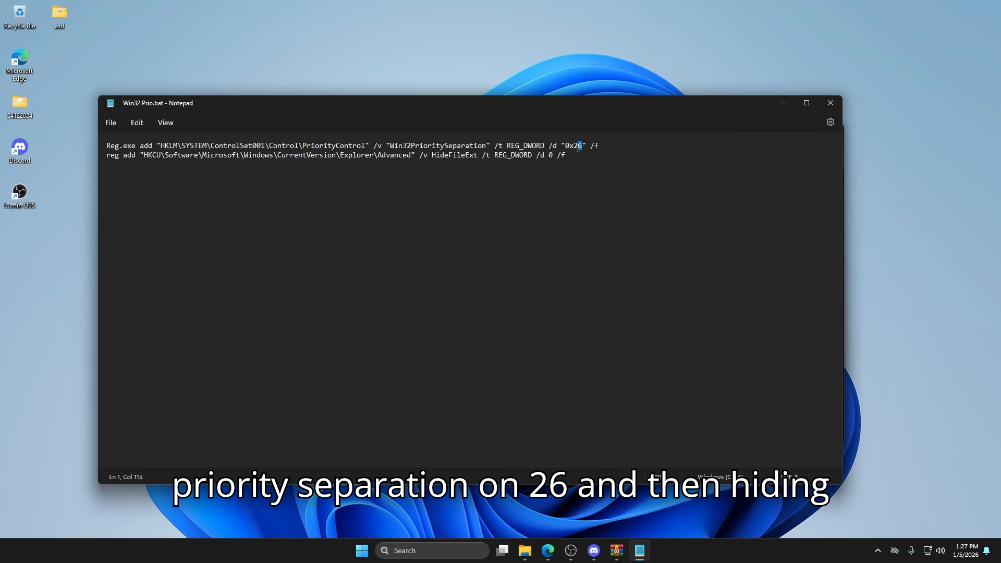
{"action": "left_click", "coordinate": [511, 154]}
{"action": "left_click_drag", "start_coordinate": [568, 156], "coordinate": [403, 155]}
{"action": "left_click", "coordinate": [536, 156]}
{"action": "left_click", "coordinate": [827, 100]}
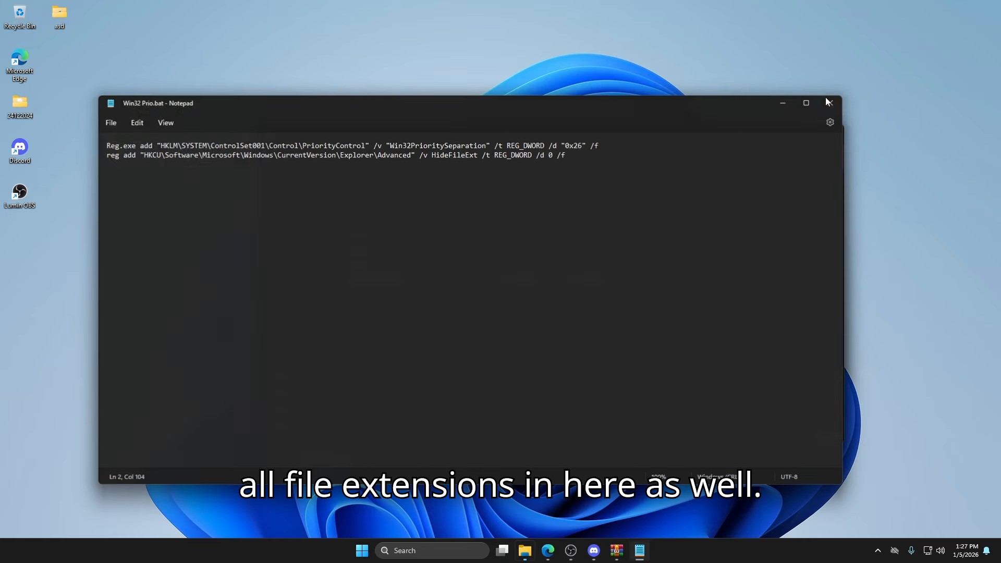
- Run Win32 Prio.bat as administrator and go back to the Windows Updated Guide folder
{"action": "right_click", "coordinate": [418, 280]}
{"action": "left_click", "coordinate": [469, 352]}
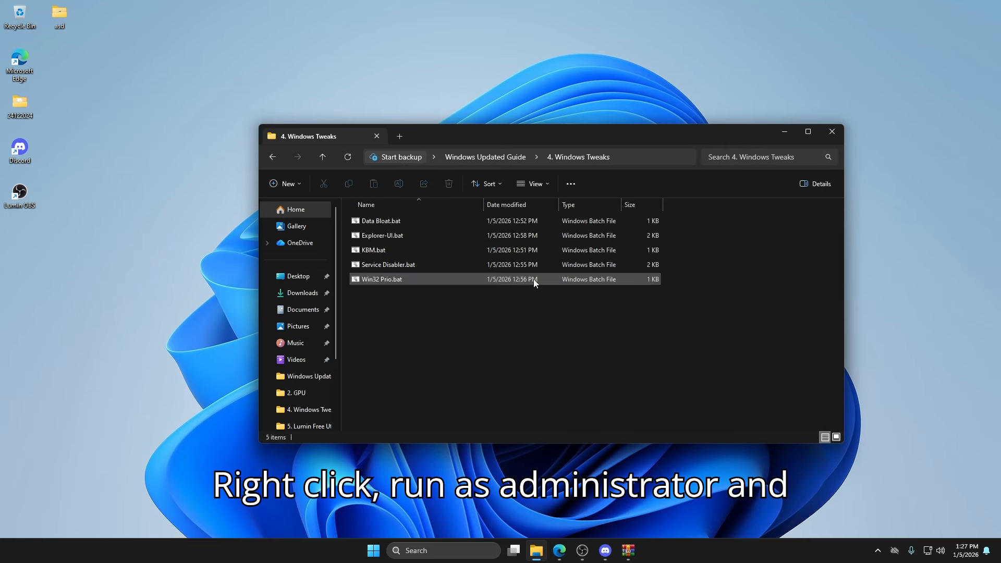
{"action": "key", "text": "alt+Left"}
{"action": "left_click", "coordinate": [766, 378]}
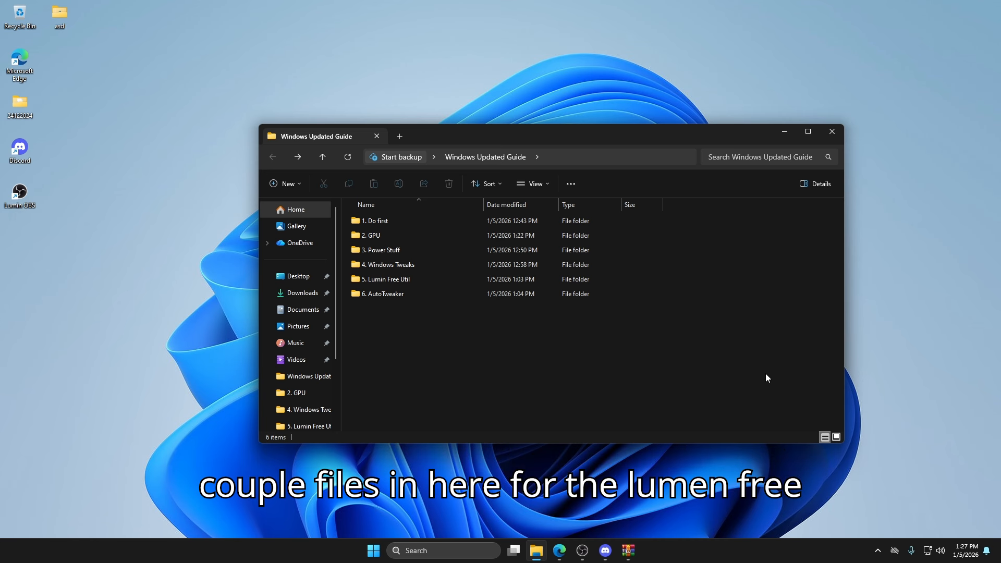
- Open the 5. Lumin Free Util folder and view the images LuminFree.png through LuminFree5.png one by one, closing each
{"action": "double_click", "coordinate": [390, 284]}
{"action": "double_click", "coordinate": [388, 232]}
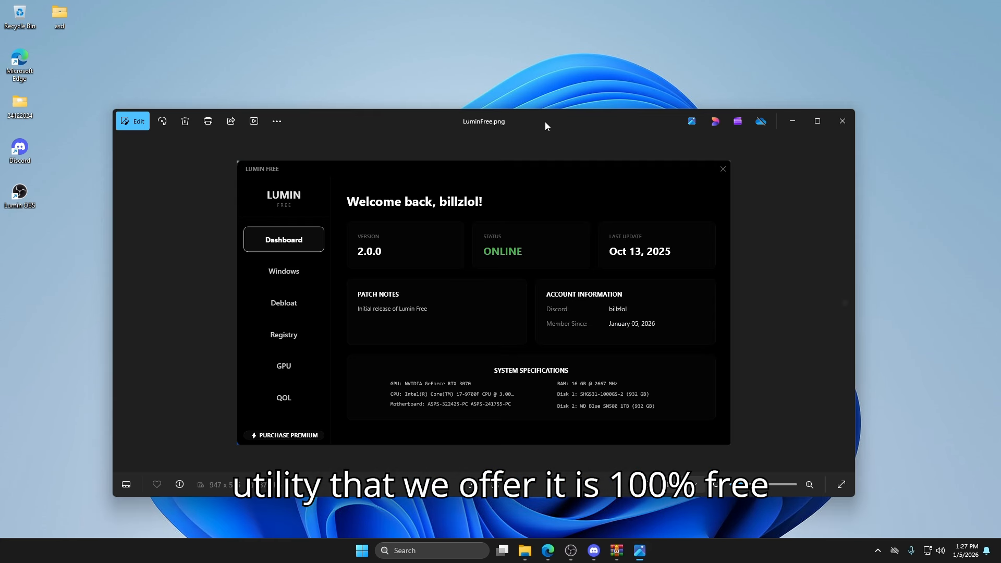
{"action": "left_click_drag", "start_coordinate": [545, 121], "coordinate": [547, 43]}
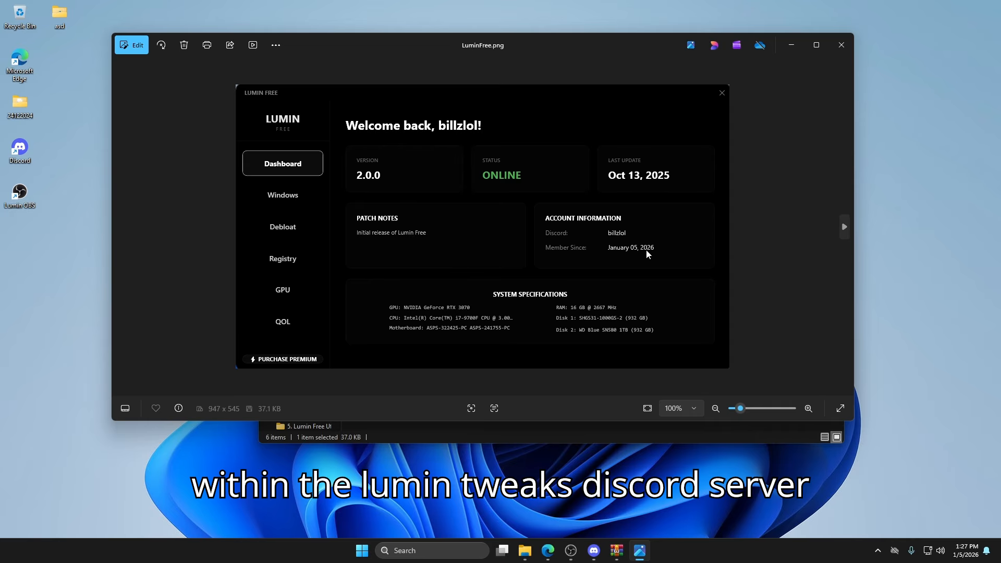
{"action": "left_click", "coordinate": [841, 45]}
{"action": "double_click", "coordinate": [442, 241]}
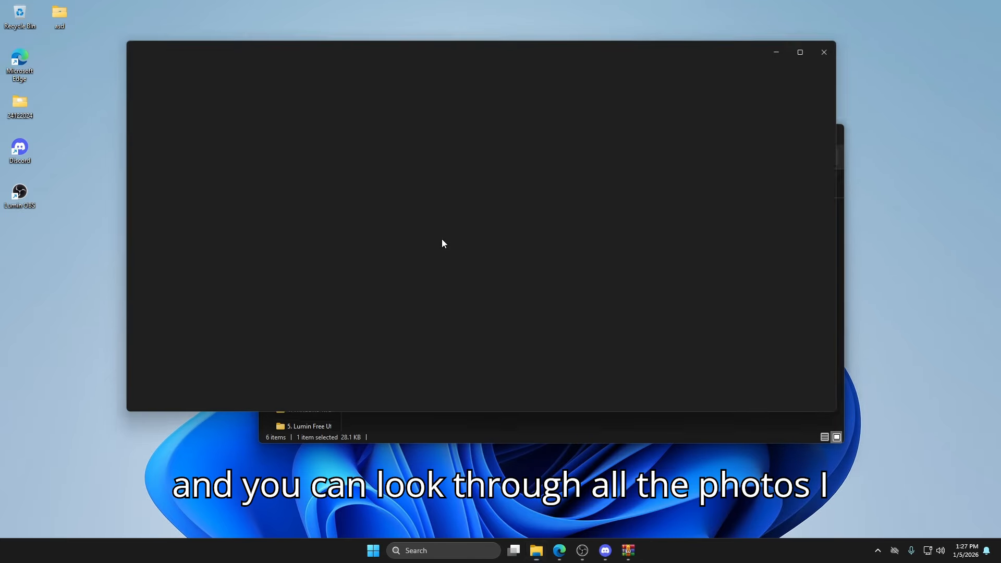
{"action": "left_click", "coordinate": [842, 45]}
{"action": "double_click", "coordinate": [494, 234]}
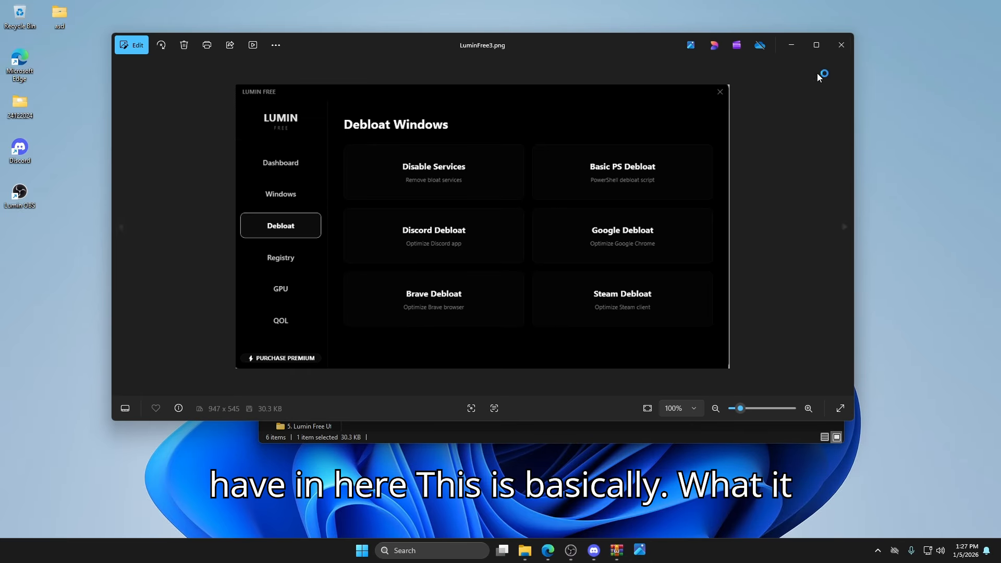
{"action": "left_click", "coordinate": [842, 45]}
{"action": "double_click", "coordinate": [556, 231]}
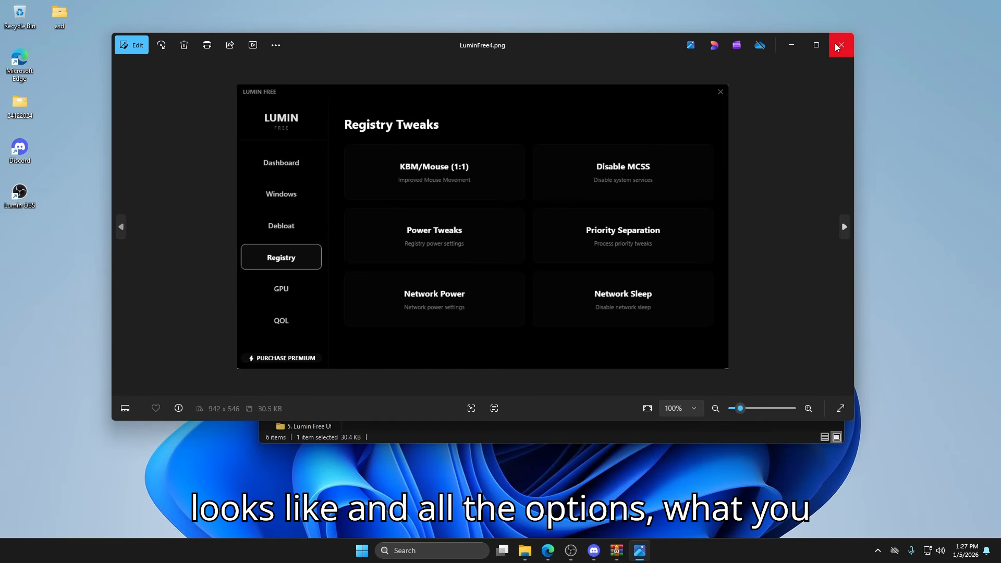
{"action": "left_click", "coordinate": [837, 47]}
{"action": "double_click", "coordinate": [622, 232]}
{"action": "left_click", "coordinate": [842, 45]}
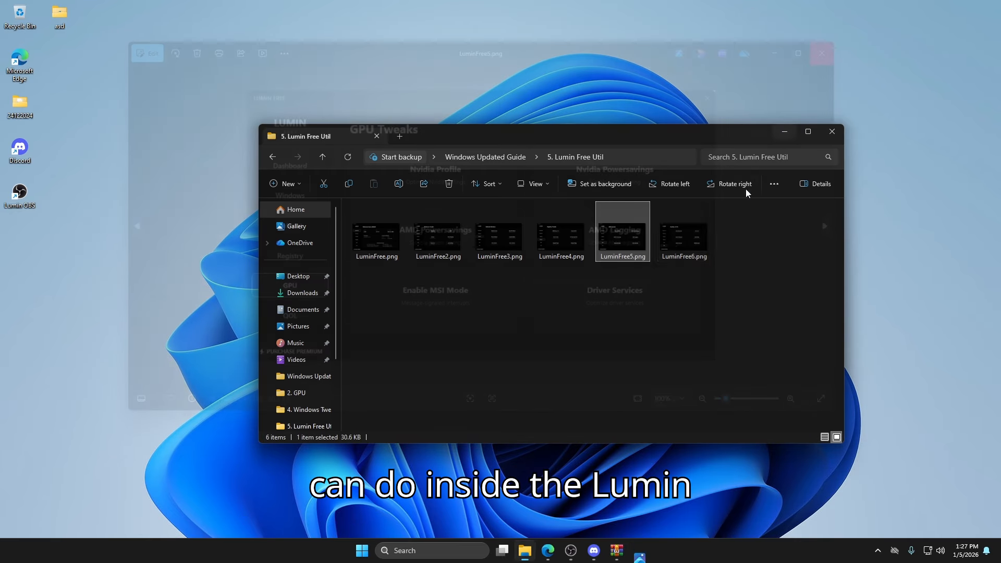
- View LuminFree6.png, close it, and go back to the Windows Updated Guide folder
{"action": "double_click", "coordinate": [665, 243]}
{"action": "left_click", "coordinate": [841, 45]}
{"action": "key", "text": "alt+Left"}
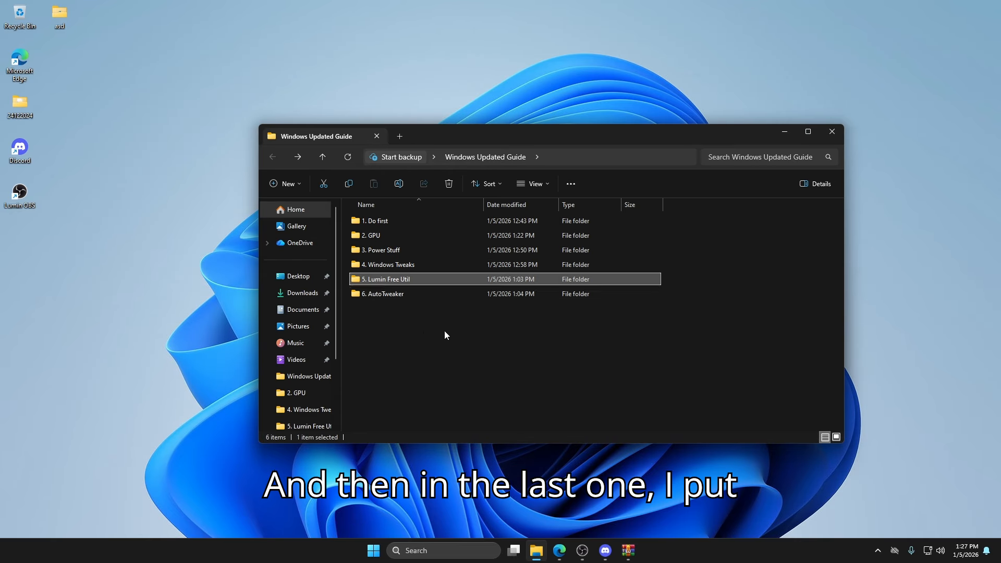
- Open Link To AutoTweaker.txt from the 6. AutoTweaker folder and copy its lumintweaks.com/services link
{"action": "double_click", "coordinate": [384, 296]}
{"action": "double_click", "coordinate": [415, 220]}
{"action": "left_click_drag", "start_coordinate": [240, 145], "coordinate": [113, 146]}
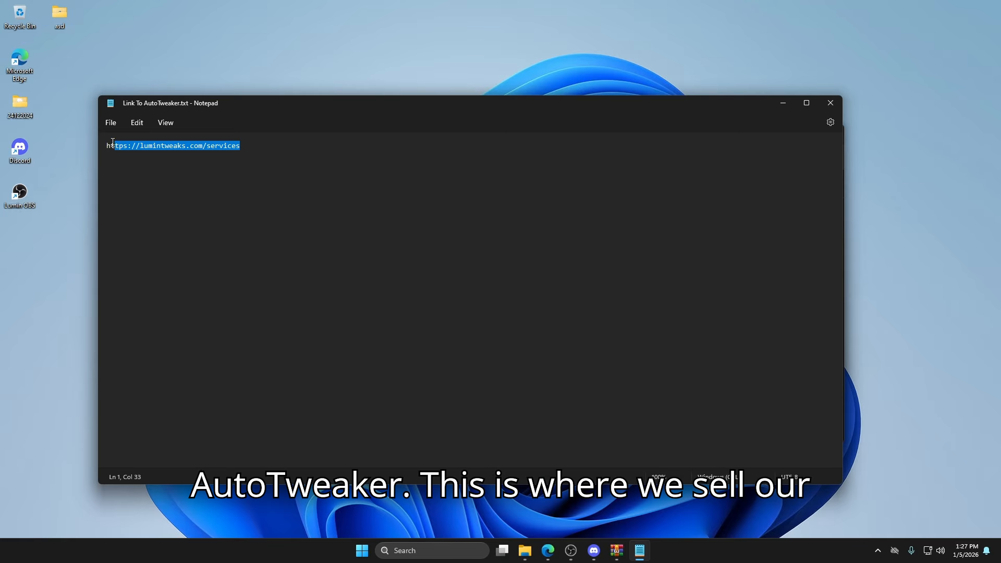
{"action": "left_click", "coordinate": [552, 553]}
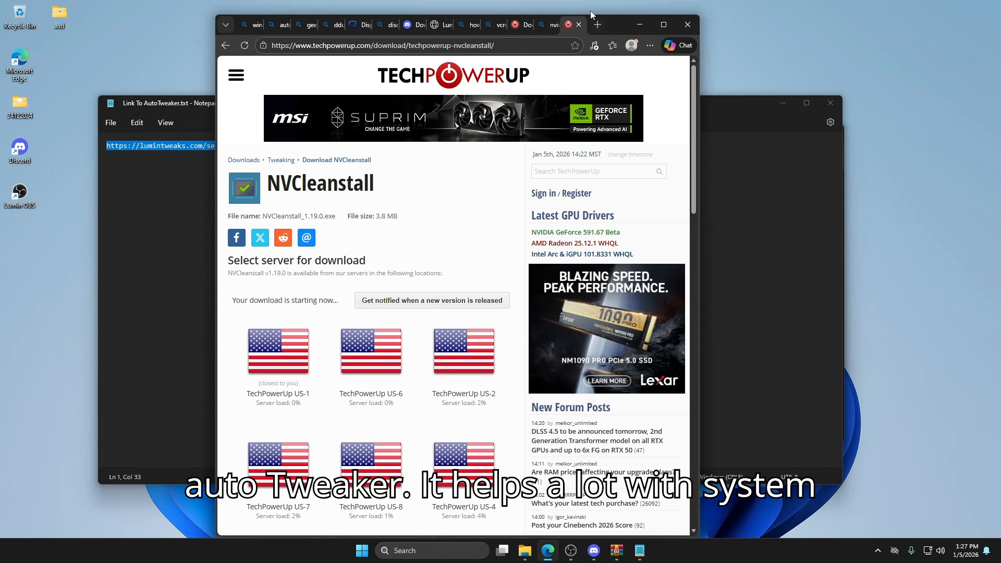
{"action": "left_click", "coordinate": [599, 24]}
{"action": "type", "text": "https://lumintweaks.com/services"}
{"action": "key", "text": "Return"}
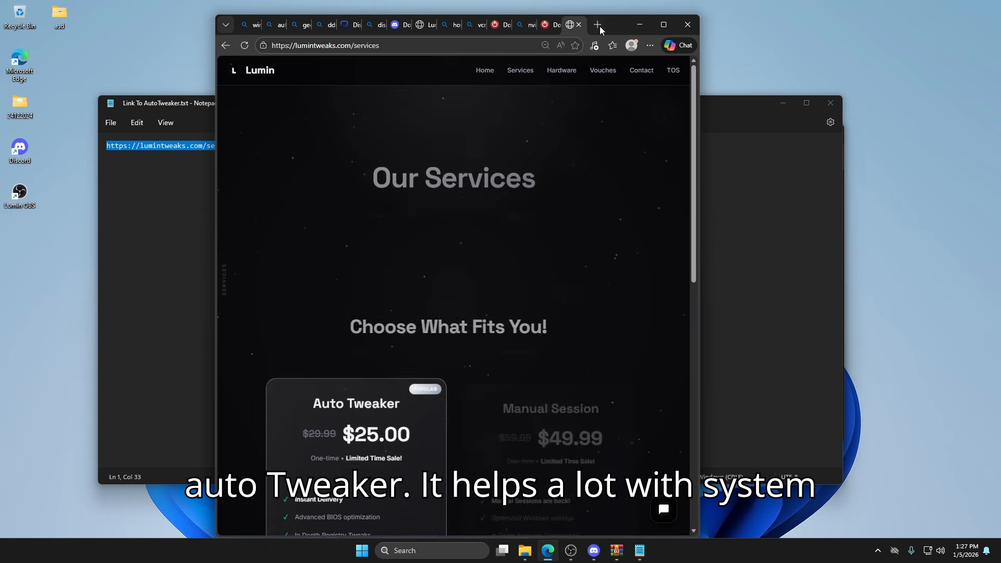
{"action": "left_click", "coordinate": [662, 26]}
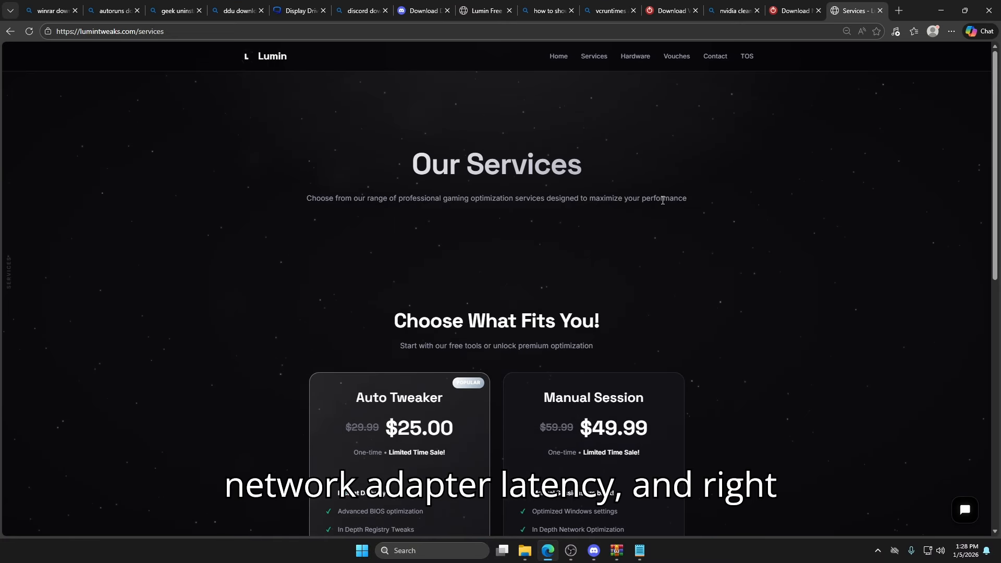
- Examine the Auto Tweaker and Manual Session offers on the services page, and return to the link text file in Notepad
{"action": "scroll", "coordinate": [660, 208], "scroll_direction": "down", "scroll_amount": 3}
{"action": "scroll", "coordinate": [661, 203], "scroll_direction": "down", "scroll_amount": 1}
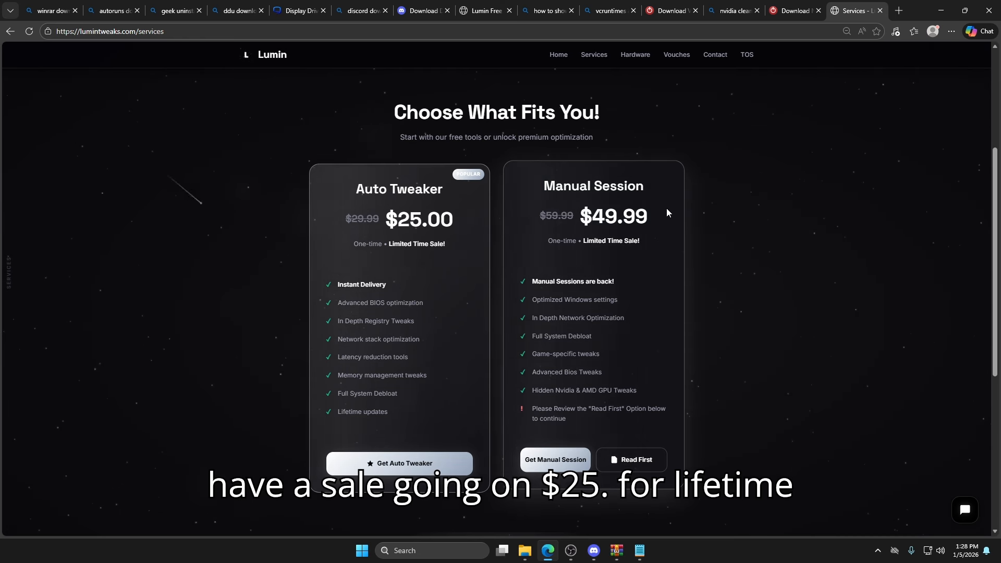
{"action": "left_click_drag", "start_coordinate": [668, 212], "coordinate": [541, 183]}
{"action": "left_click", "coordinate": [876, 134]}
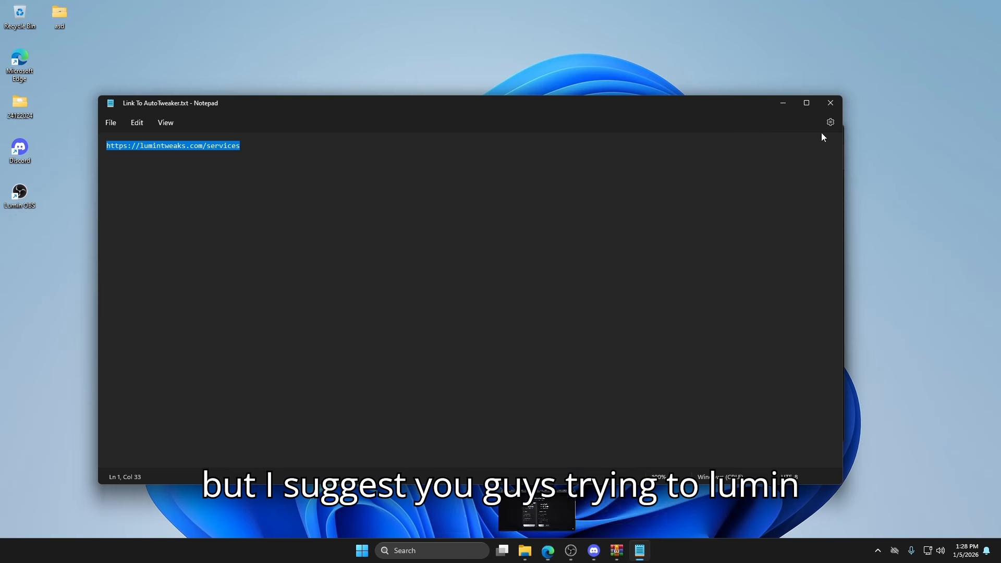
{"action": "left_click", "coordinate": [727, 252]}
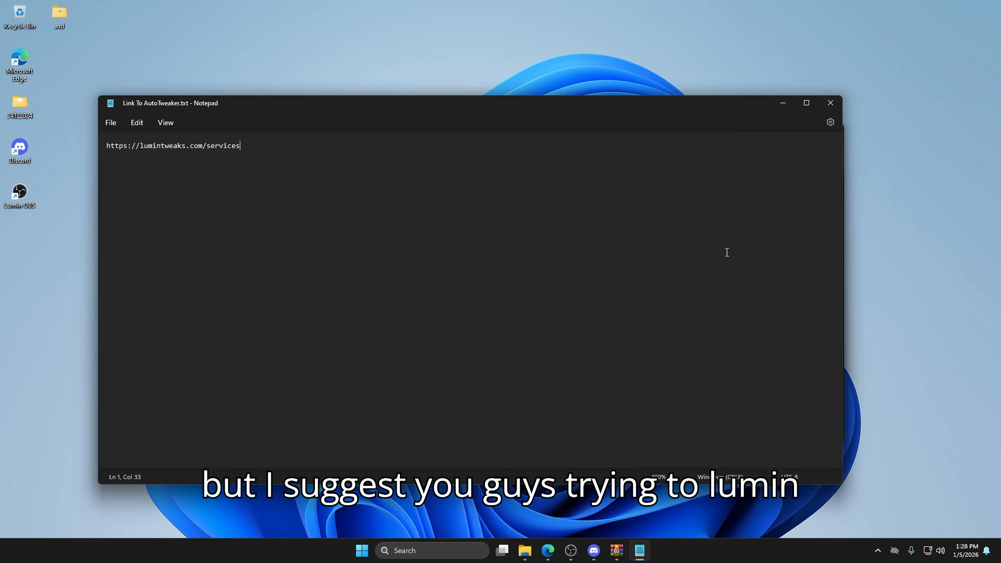
- Close the link text file, return to the Windows Updated Guide folder, and open the 5. Lumin Free Util folder
{"action": "left_click", "coordinate": [842, 101]}
{"action": "left_click", "coordinate": [489, 307]}
{"action": "key", "text": "BackSpace"}
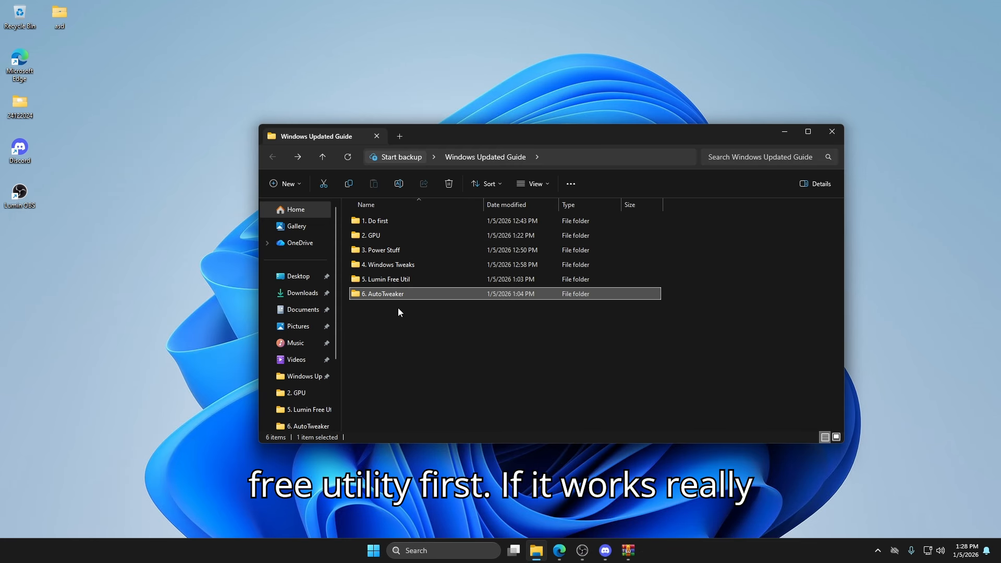
{"action": "double_click", "coordinate": [408, 274]}
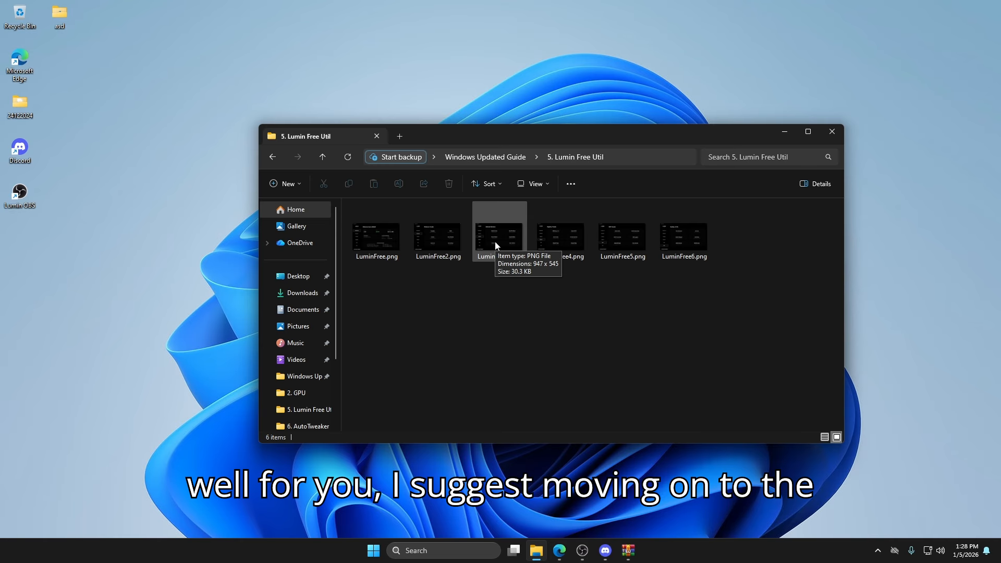